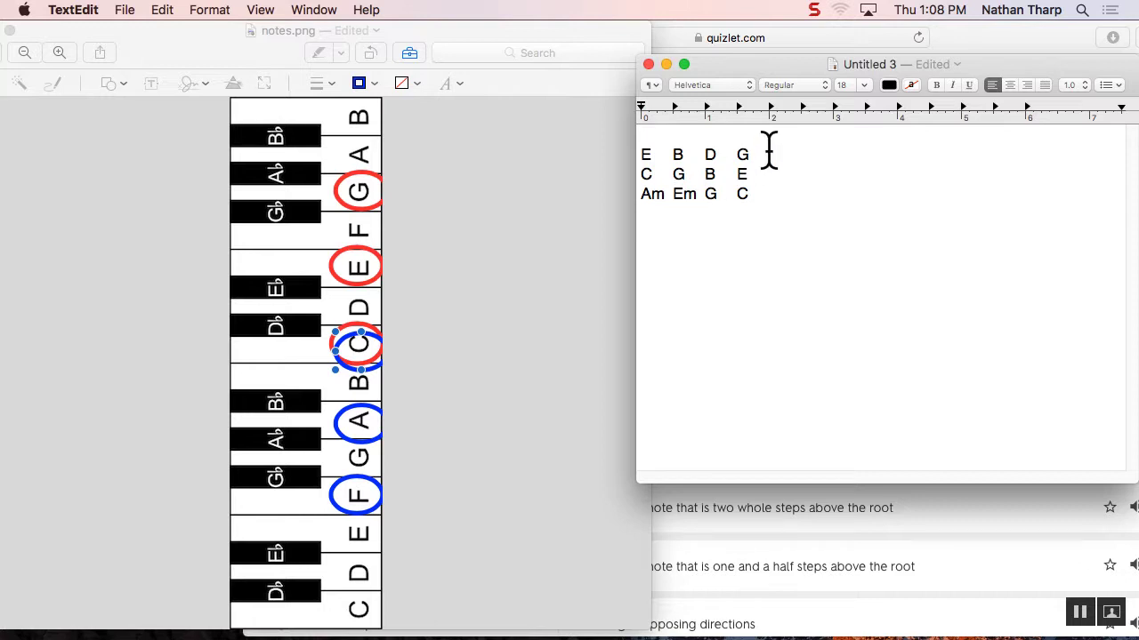
- Insert two blank lines above the three chord rows in the text document
key(Return)
key(Return)
key(Up)
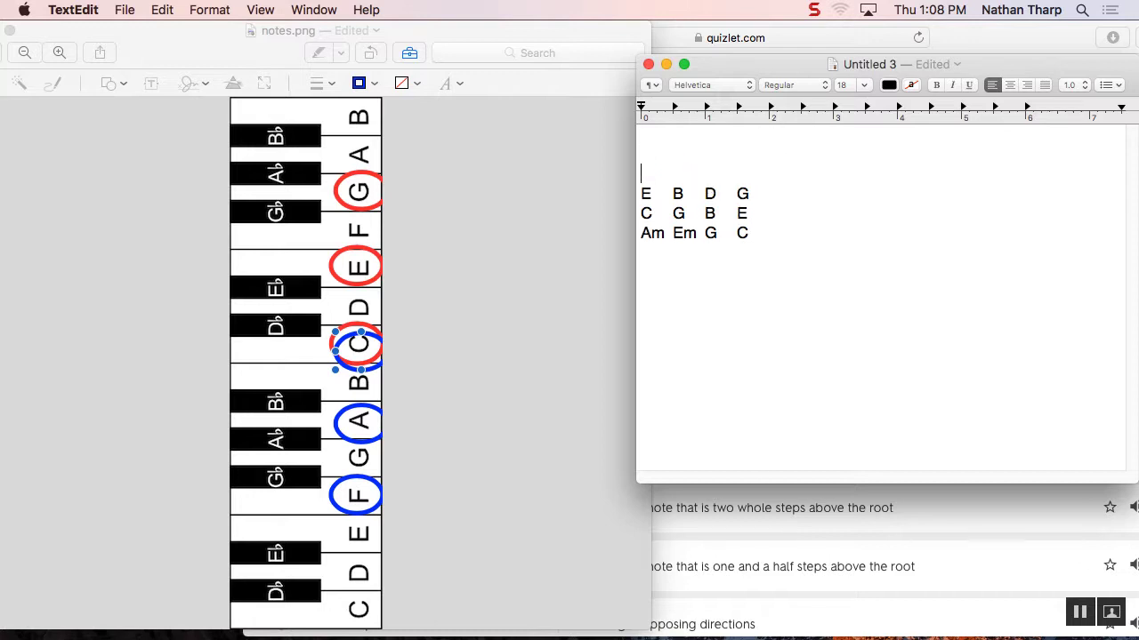
- Add a tab-separated row of root notes A, E, G, C beneath the chord names, with a blank line between
key(Down)
key(Down)
key(Down)
text(Am)
key(BackSpace)
key(Tab)
text(E)
key(Tab)
text(G)
key(Tab)
text(C)
click(648, 151)
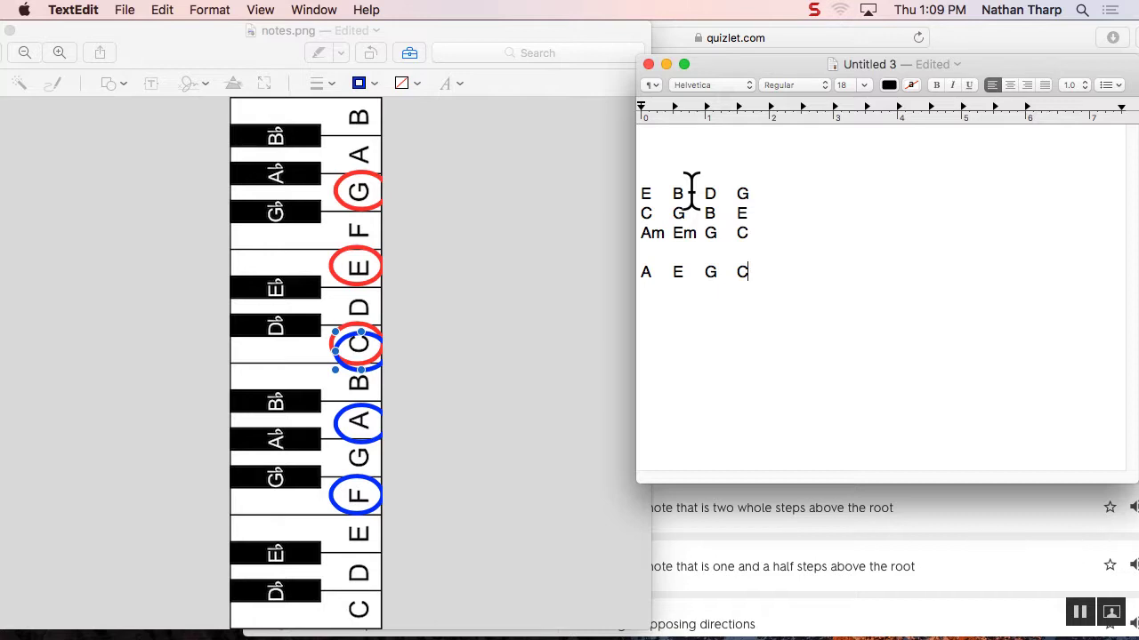
- Switch to Logic Pro X
key(super+Tab)
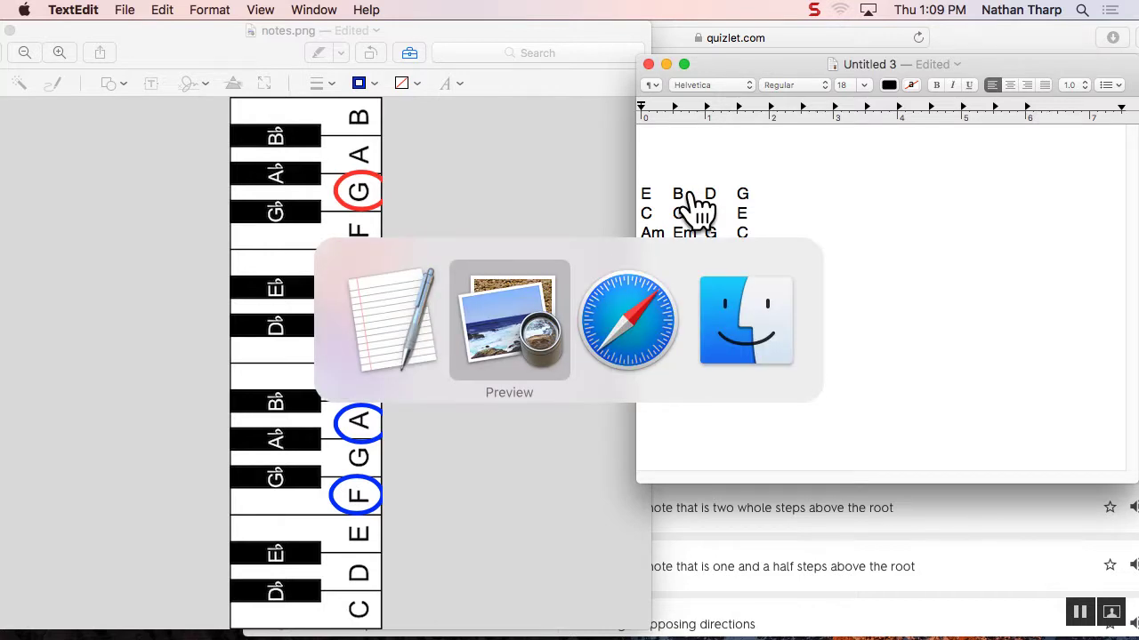
key(super+space)
text(lo)
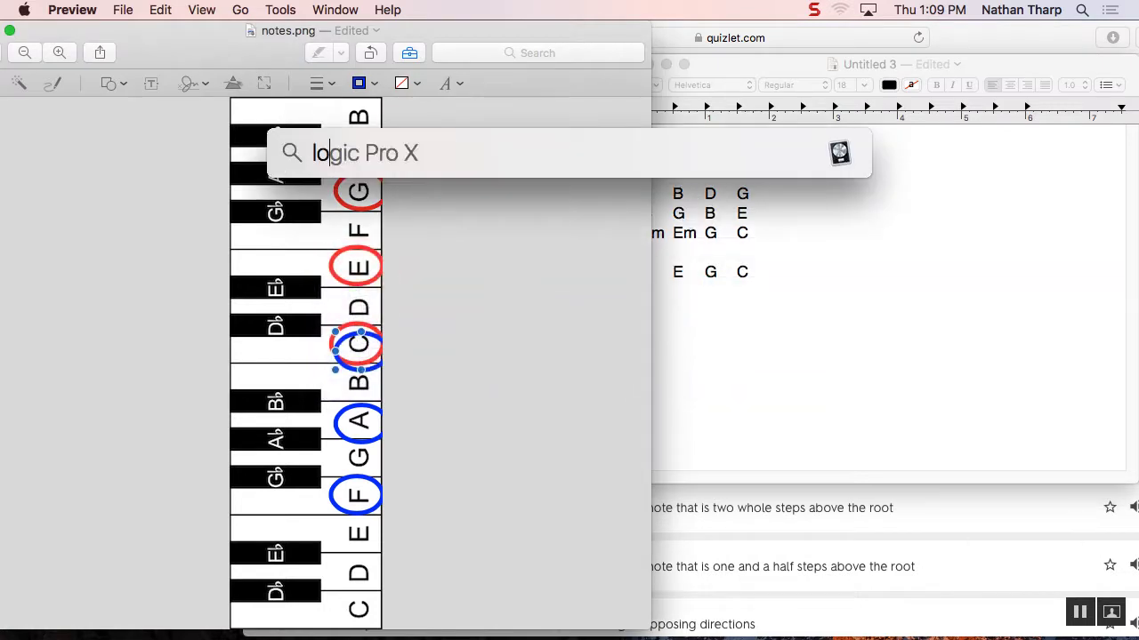
key(Return)
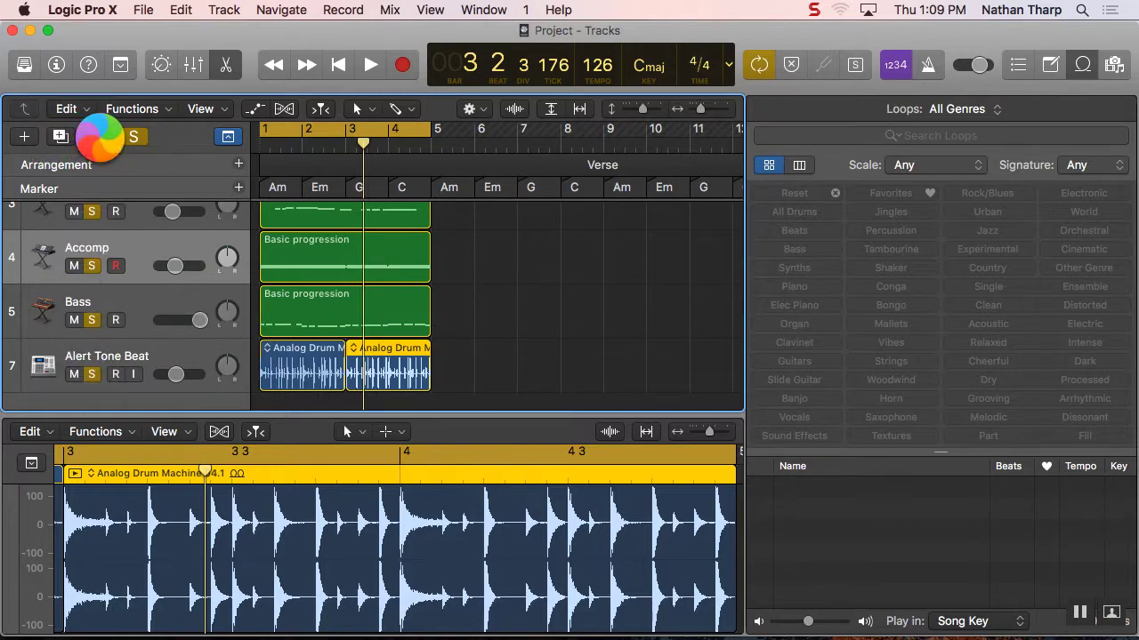
- Mute the Lead and Accomp tracks and clear the solo state of all tracks
click(97, 315)
click(97, 368)
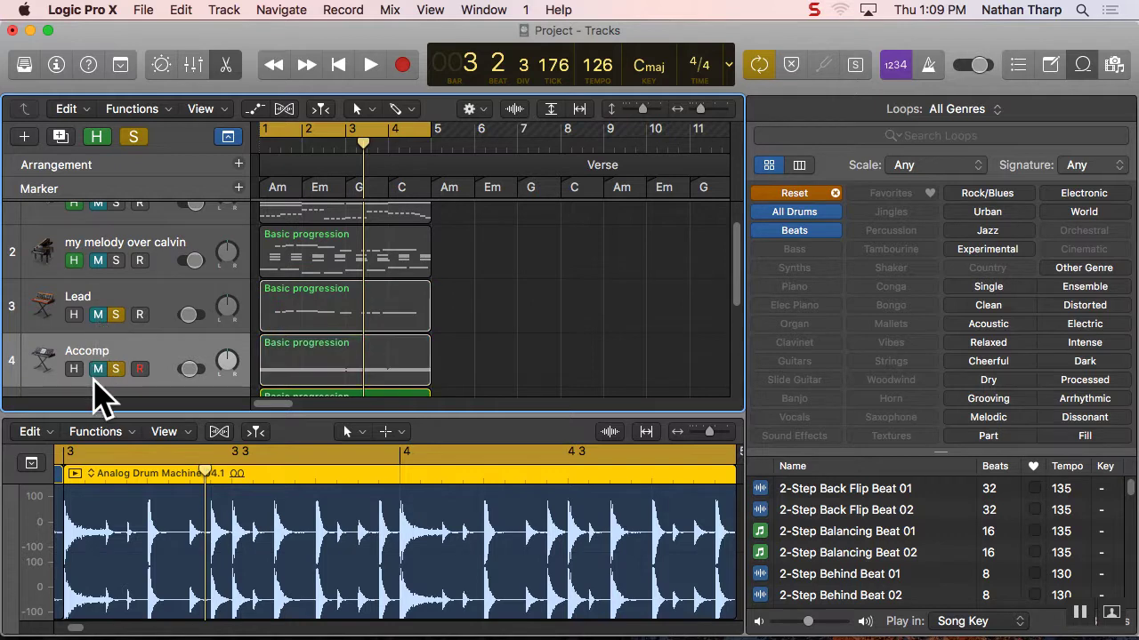
click(132, 138)
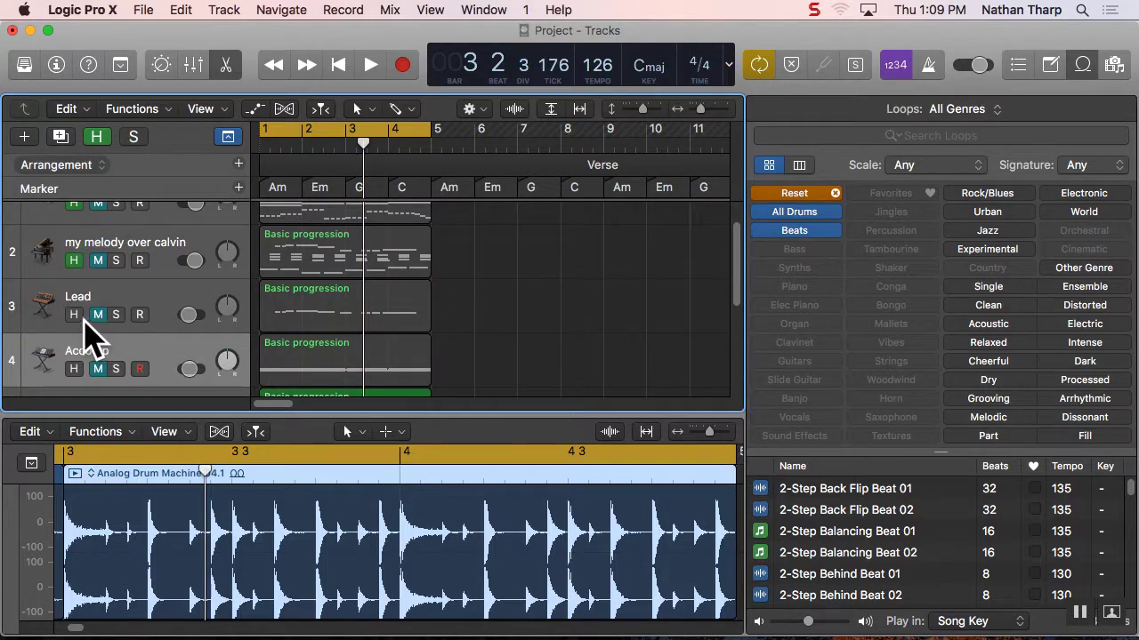
- Hide the calvin orig, my melody over calvin, Lead, Accomp and Bass tracks from the track list
scroll(119, 338, up, 2)
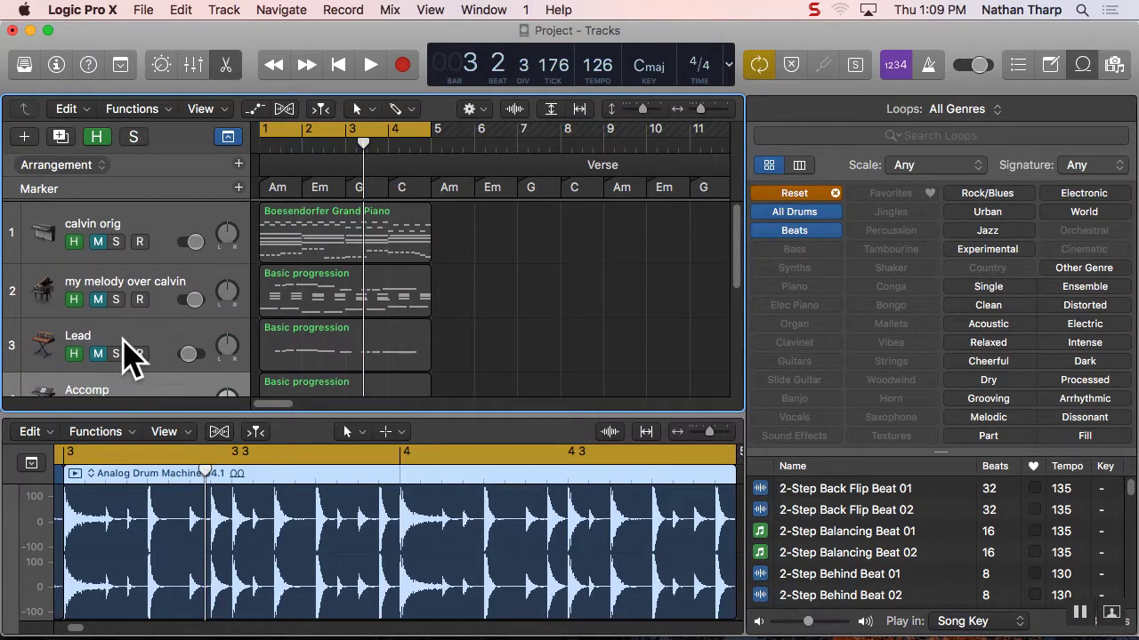
click(96, 137)
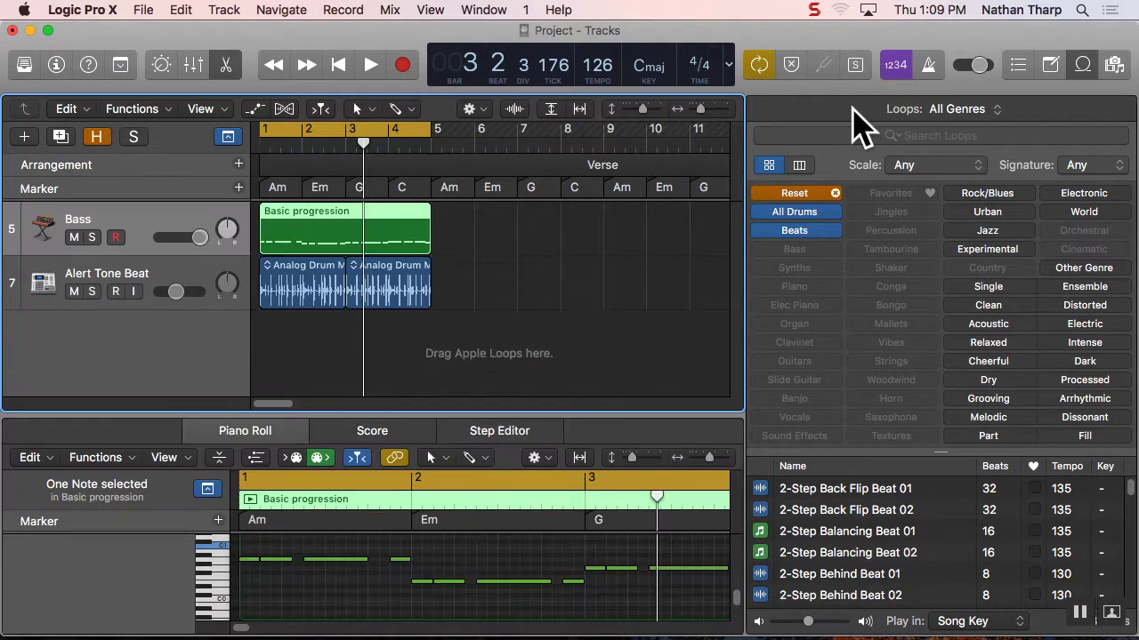
click(96, 137)
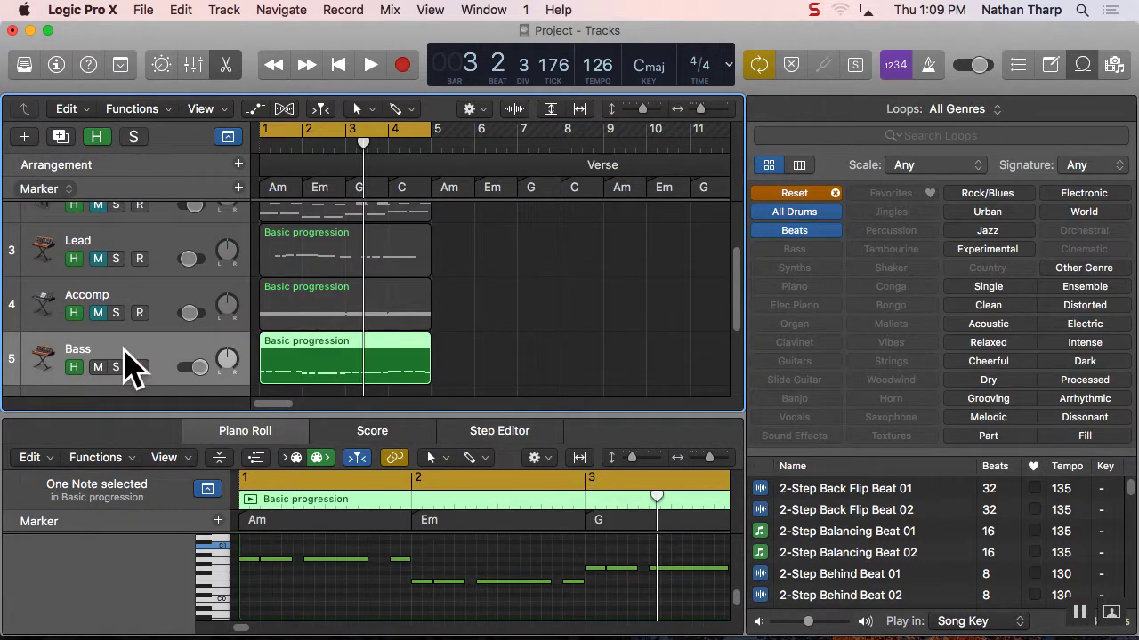
scroll(127, 363, up, 3)
scroll(127, 363, up, 2)
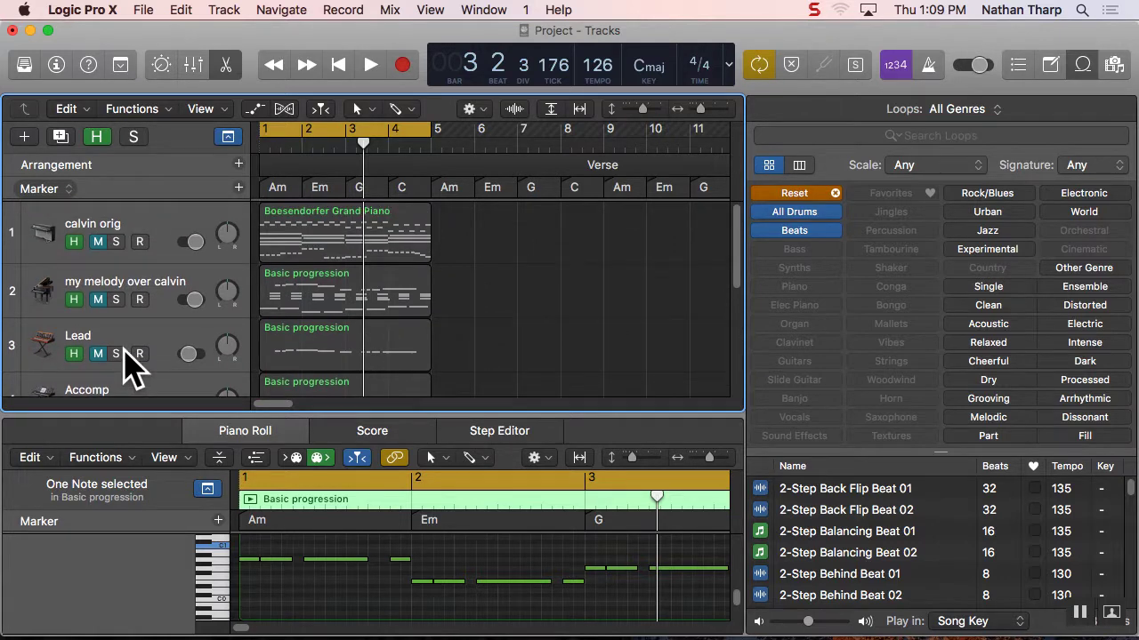
click(98, 138)
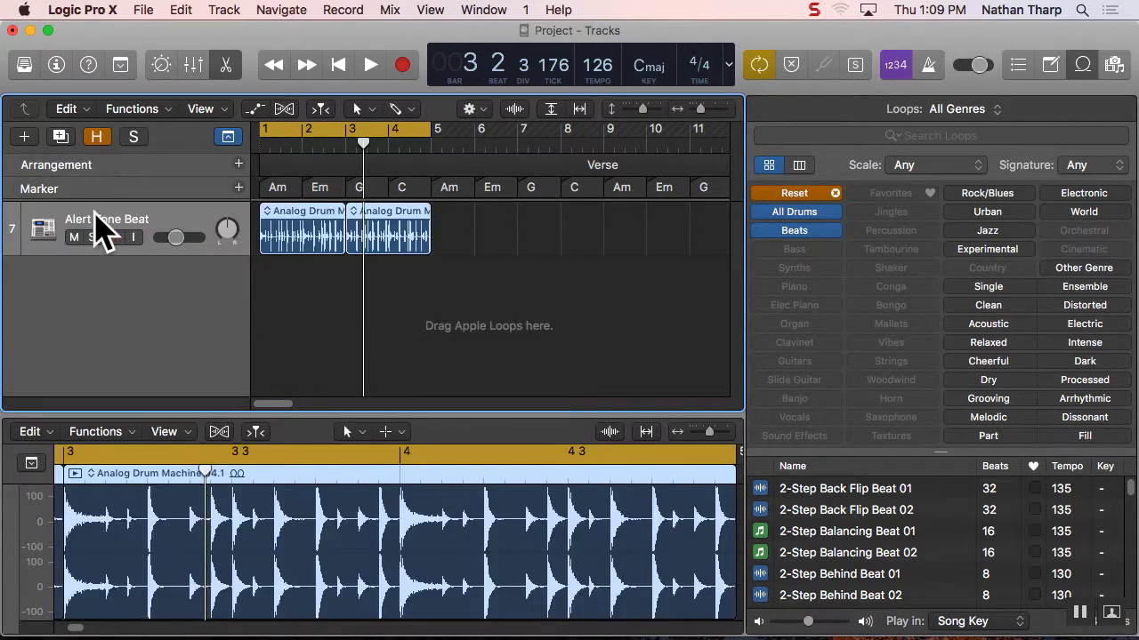
- Close the Apple Loops browser and hide the remaining Alert Tone Beat track
right_click(201, 217)
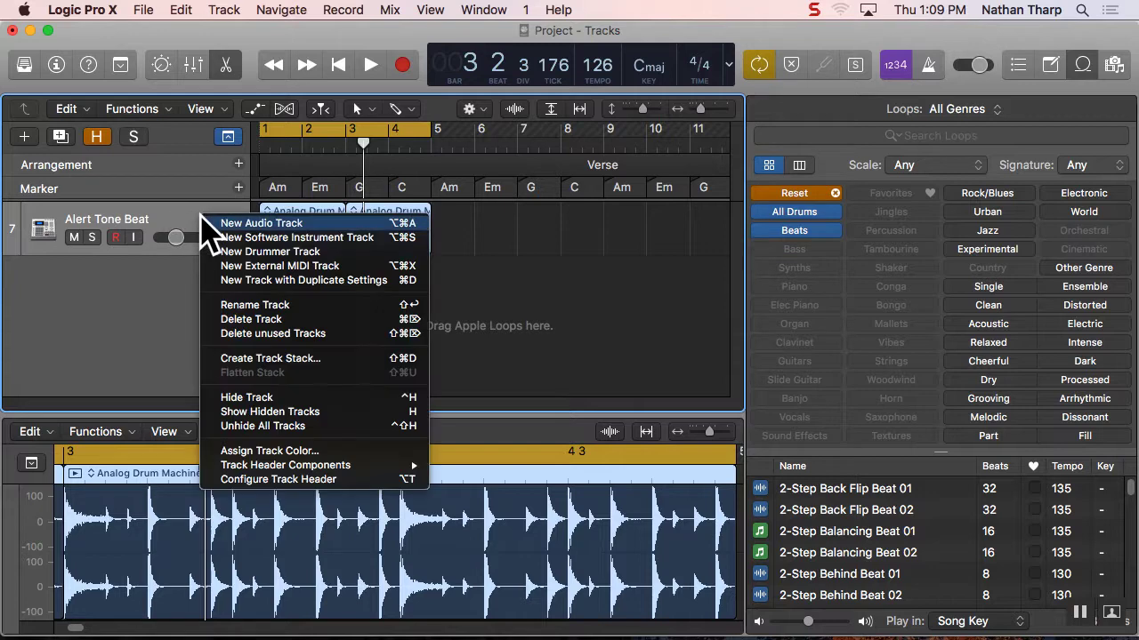
click(200, 338)
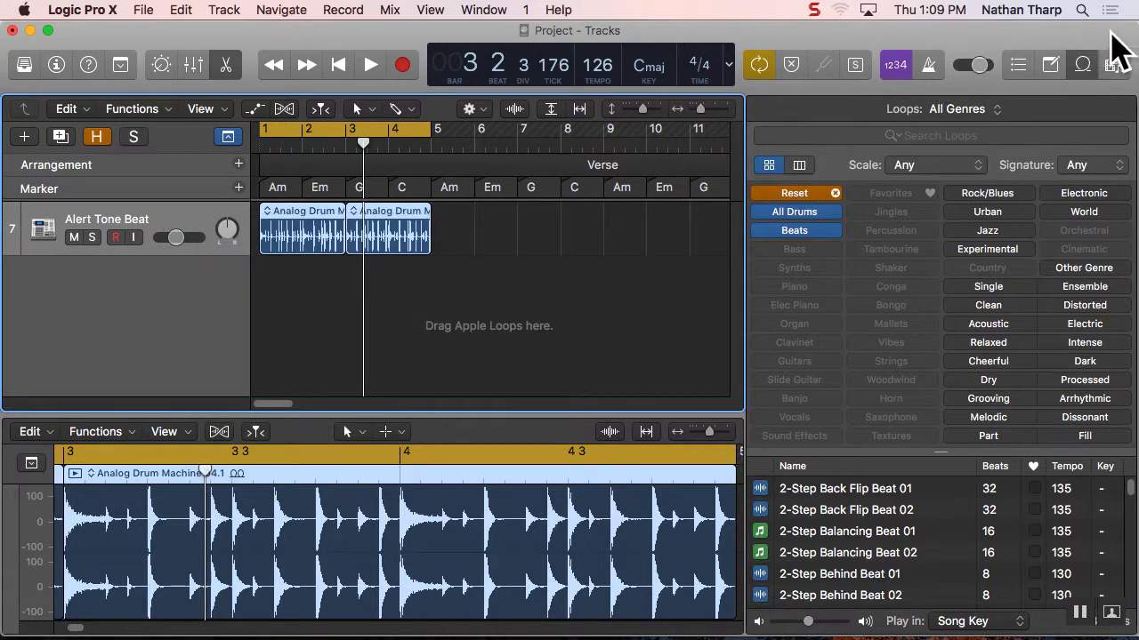
click(1081, 62)
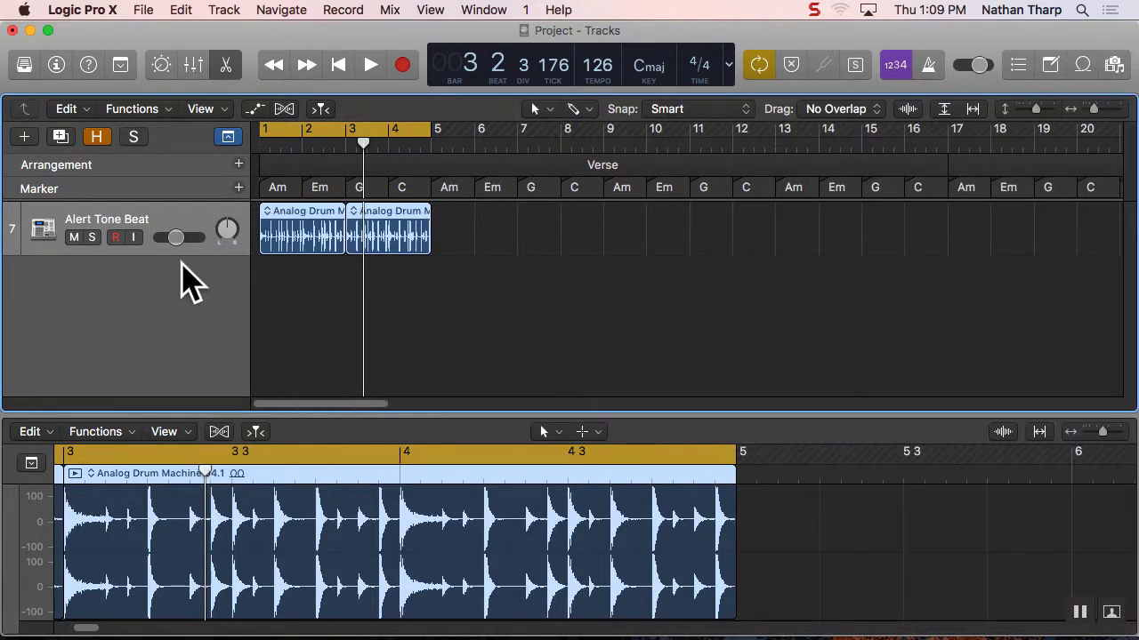
click(96, 136)
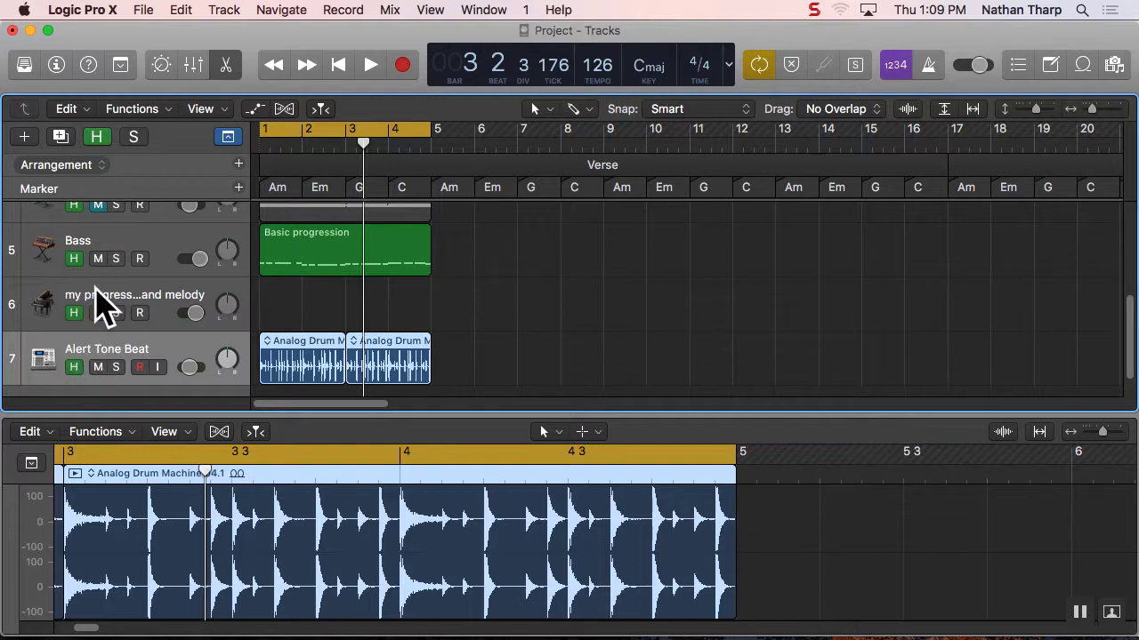
click(102, 140)
- Play the project from the start with the system volume raised, and stop playback after a moment
key(Return)
key(space)
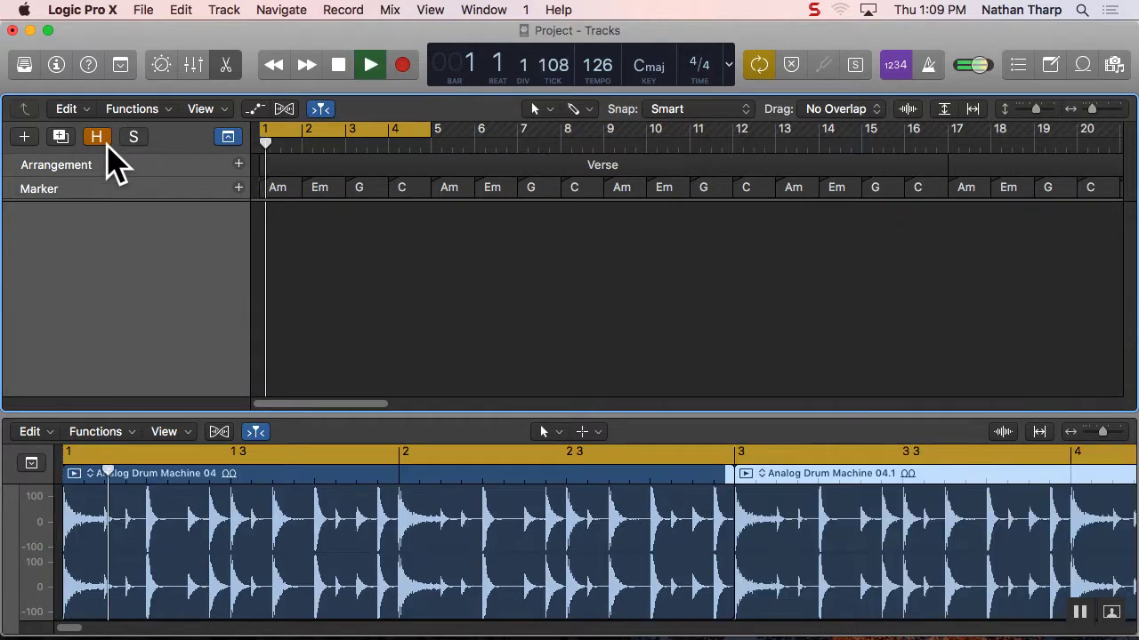
key(XF86AudioRaiseVolume)
key(space)
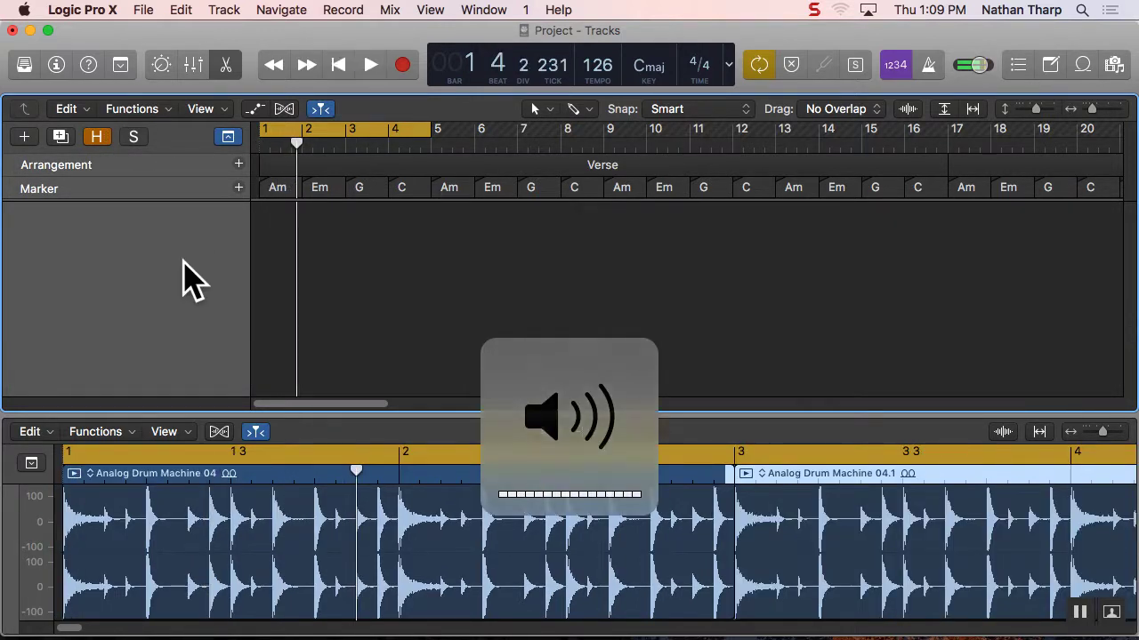
- Close the audio editor and hide the global tracks to clear the workspace
click(229, 68)
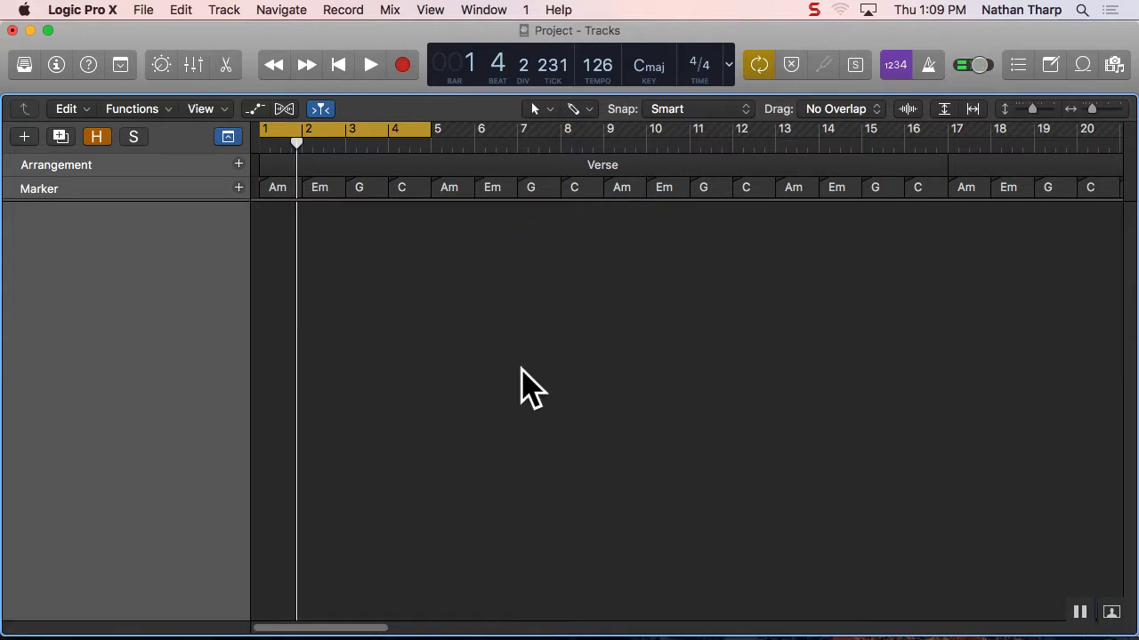
click(227, 136)
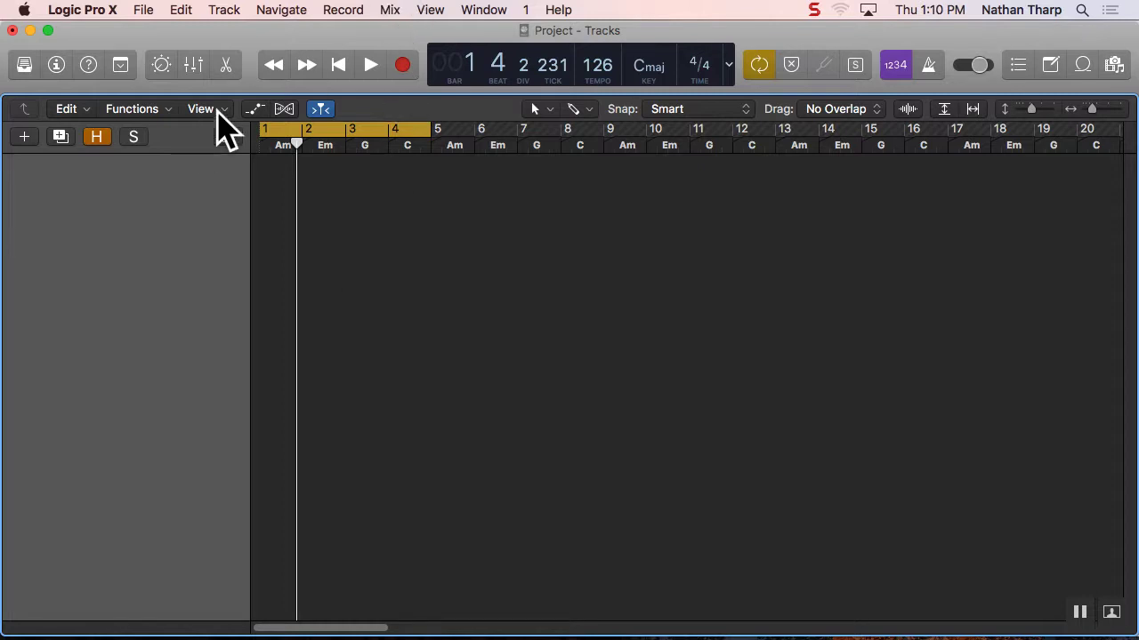
- Create one software instrument track with the default patch
click(25, 136)
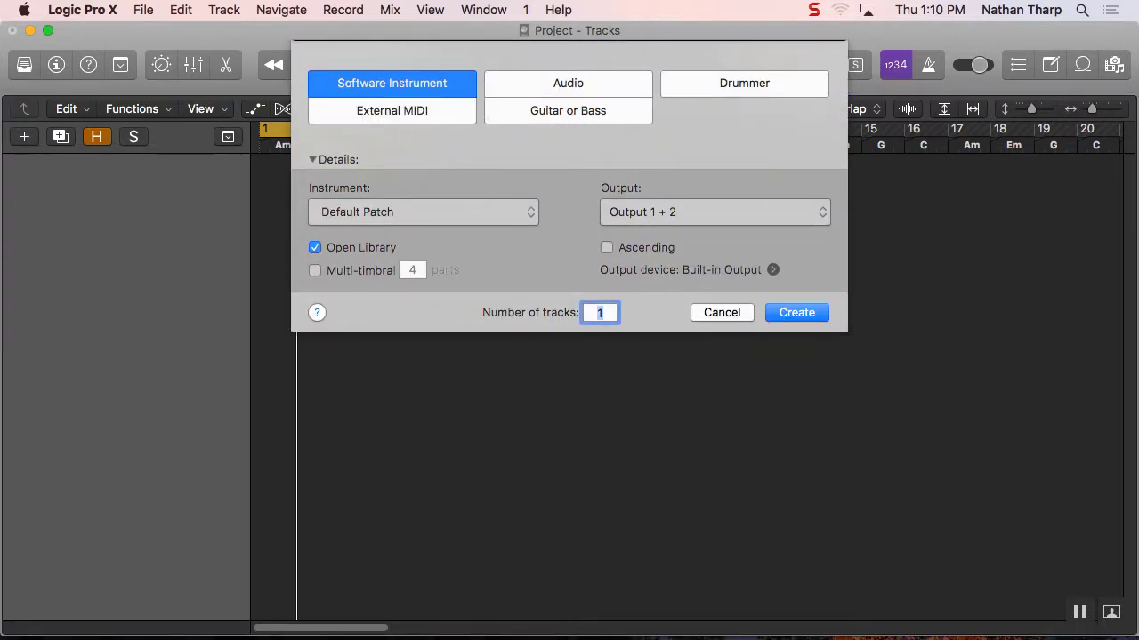
key(Return)
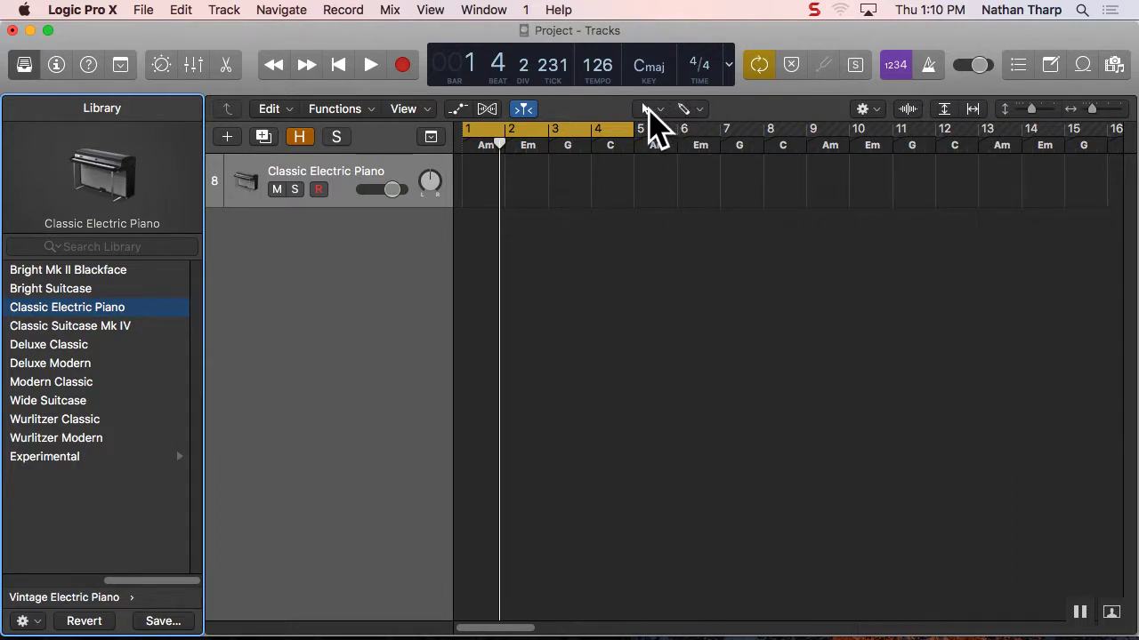
- Draw an empty region on the Classic Electric Piano track with the Pencil tool and extend it across bars 1 to 4
click(699, 109)
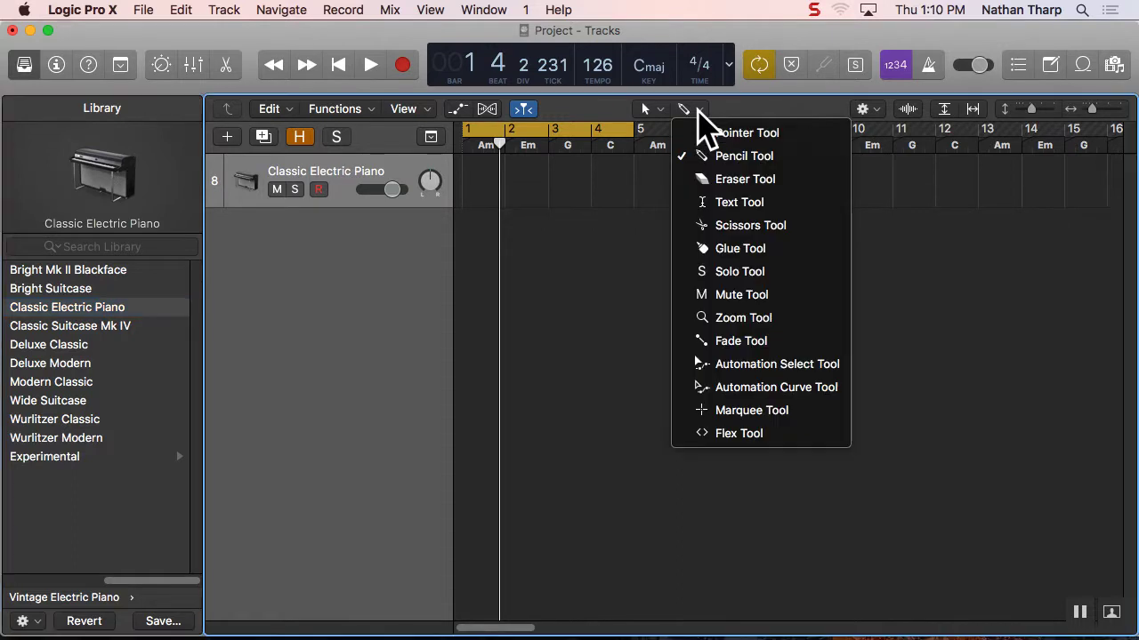
click(749, 156)
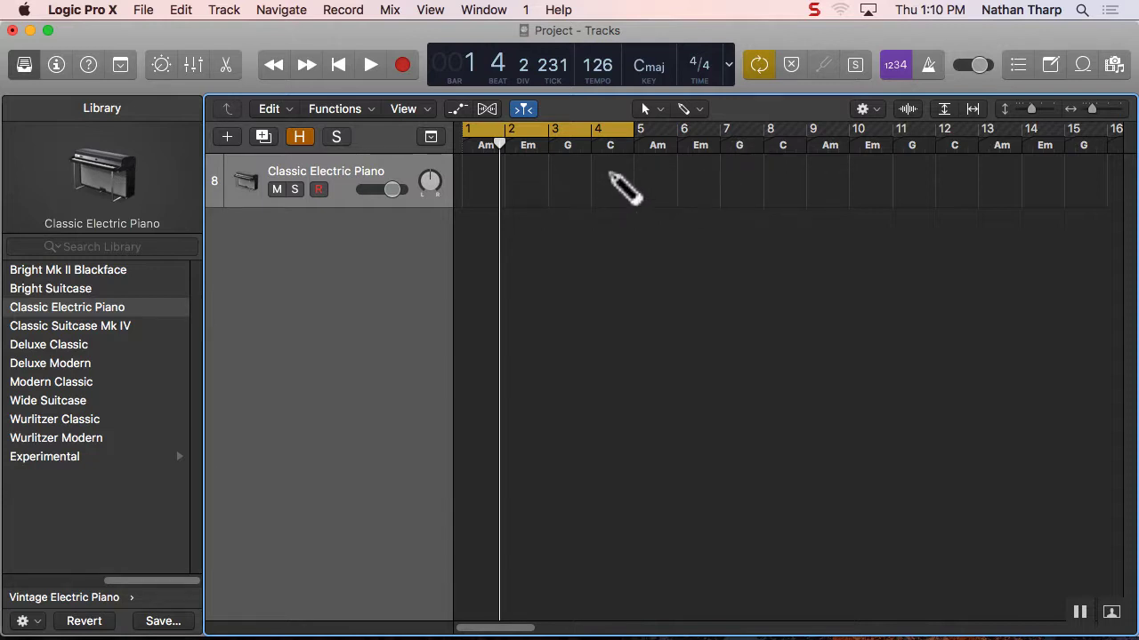
super+click(467, 183)
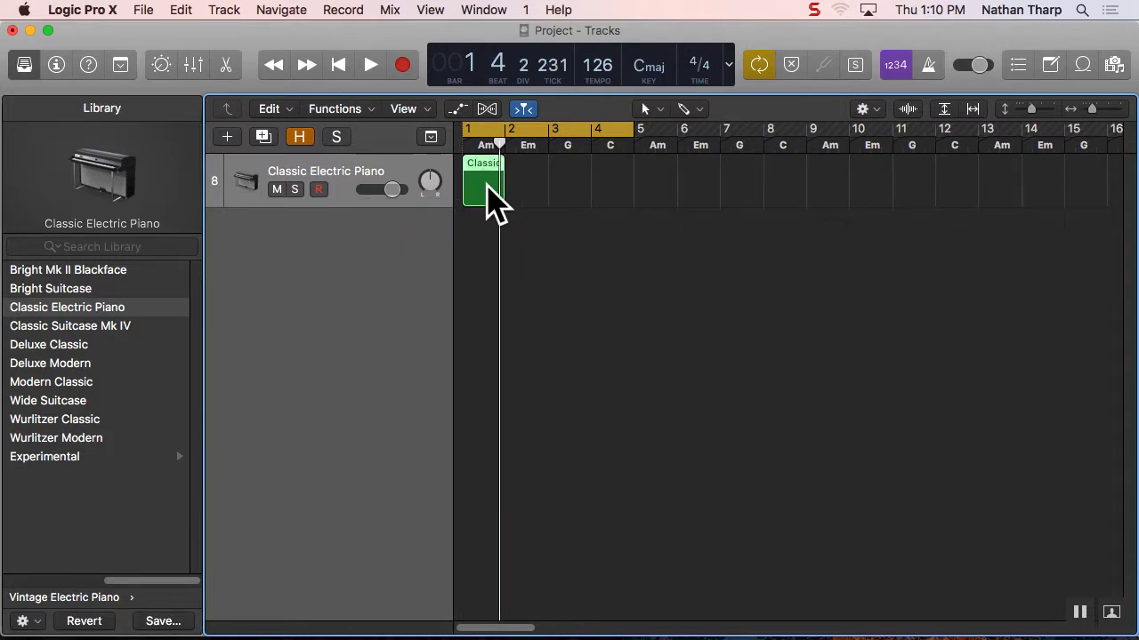
drag(498, 194, 666, 204)
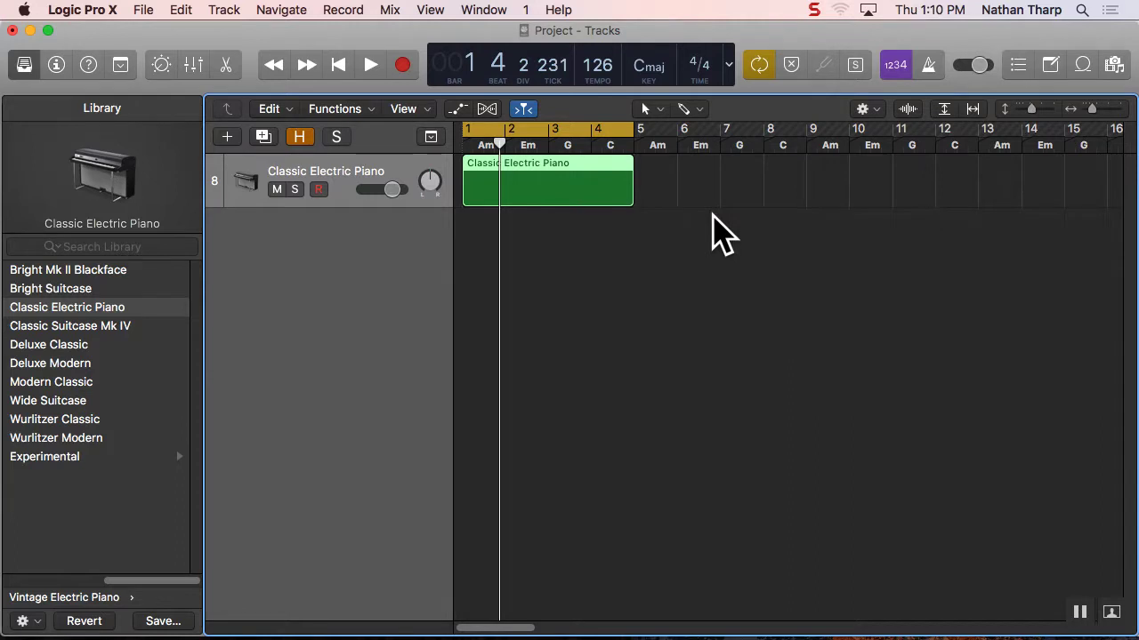
- Open the four-bar piano region in the Piano Roll and enlarge the editor
double_click(583, 212)
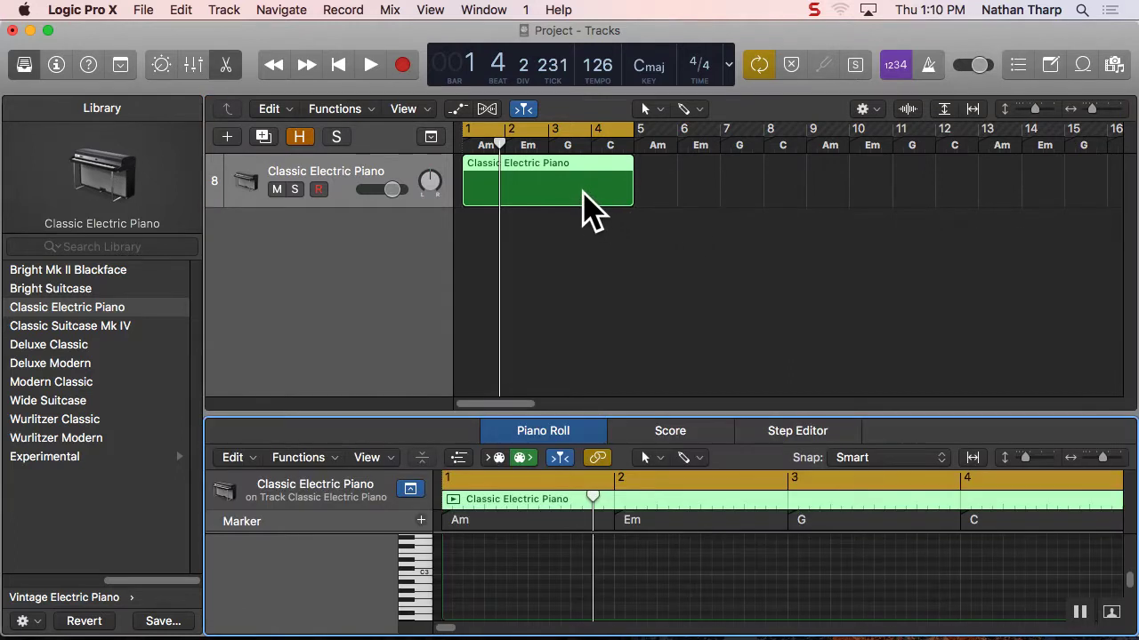
drag(580, 418, 338, 86)
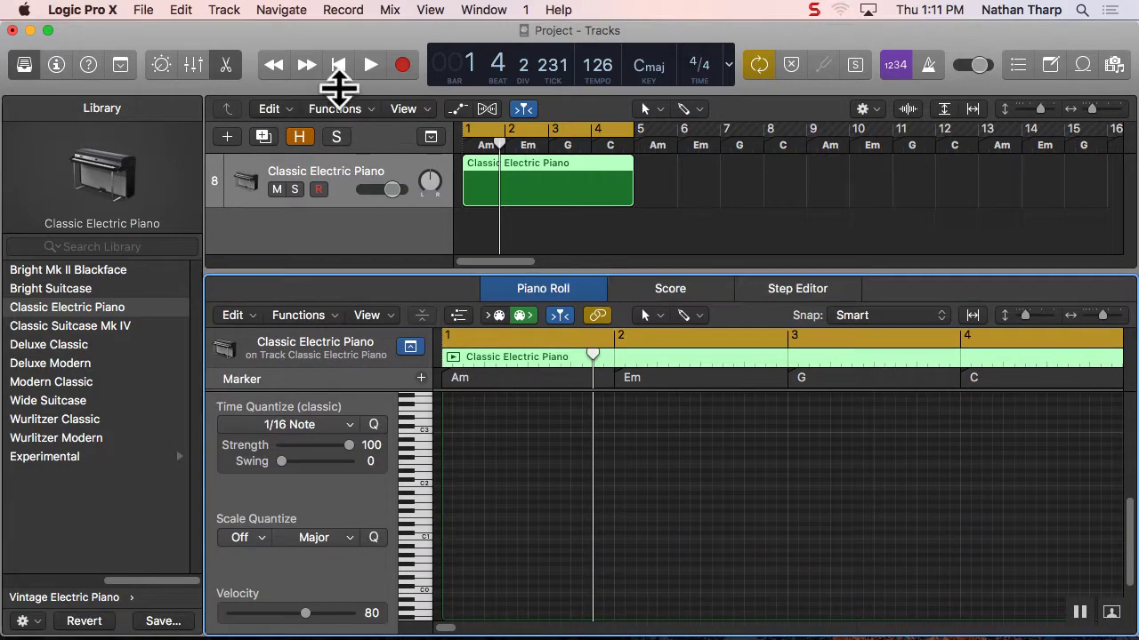
click(225, 69)
click(225, 70)
click(225, 69)
click(225, 69)
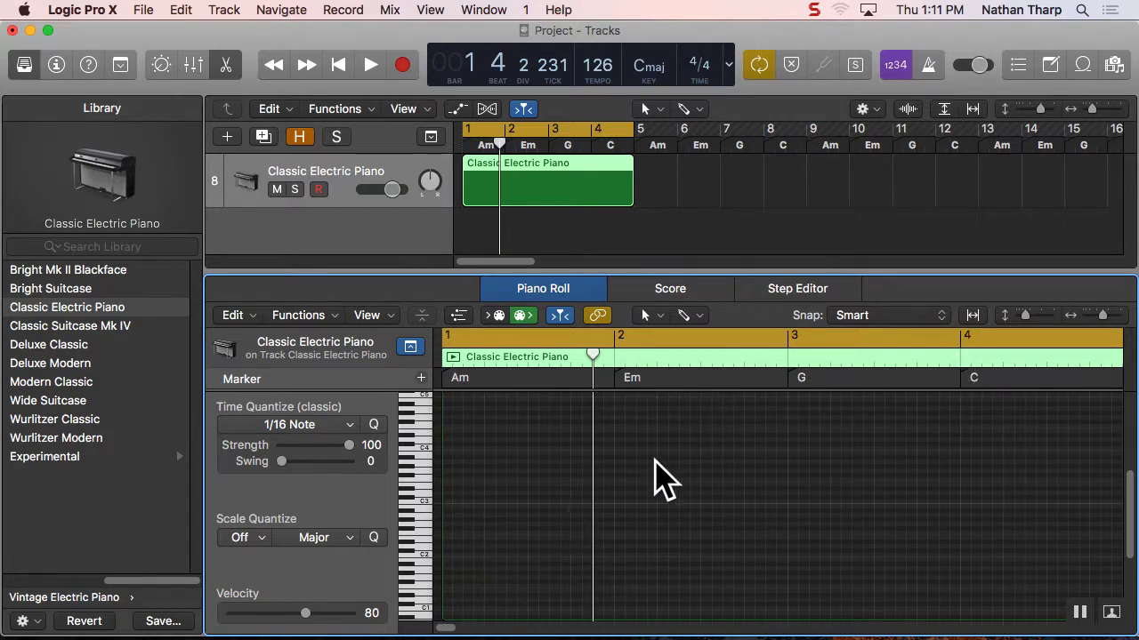
- Enlarge the Piano Roll's key rows, narrow its side area and close the Library to widen the note grid
drag(1025, 320, 1040, 320)
scroll(889, 472, down, 1)
scroll(889, 471, down, 2)
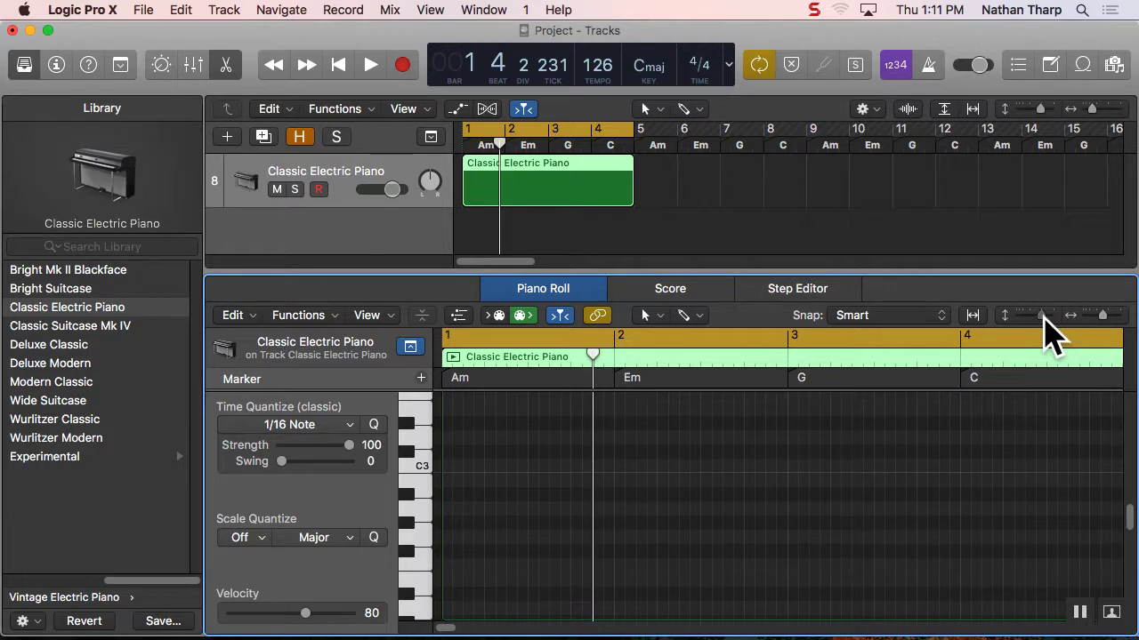
drag(1045, 318, 1041, 319)
drag(436, 372, 325, 370)
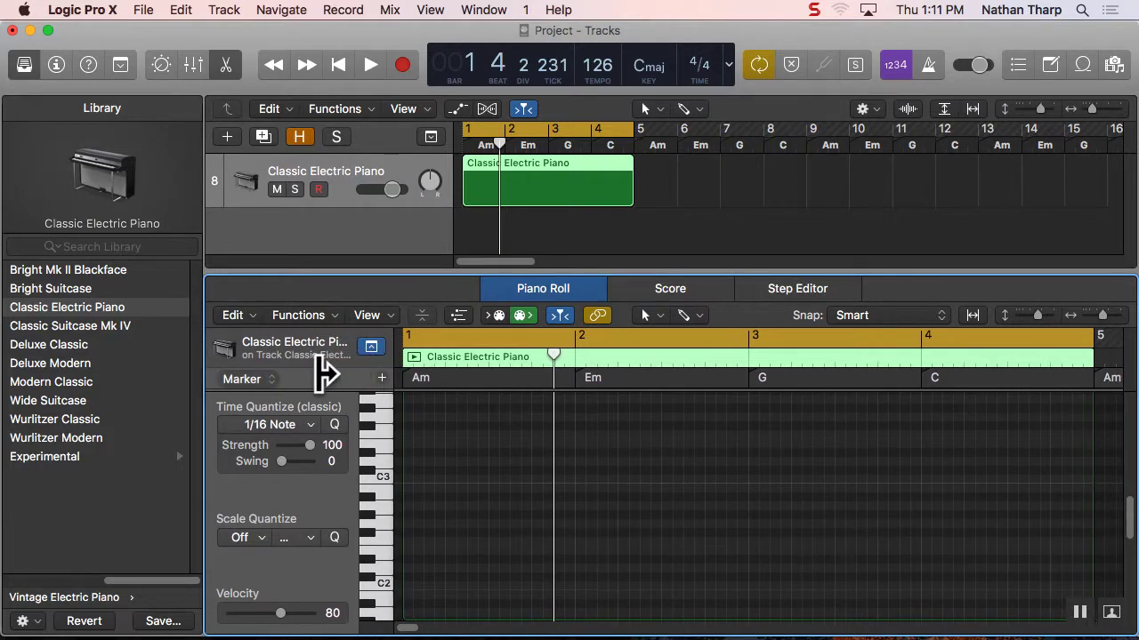
click(24, 66)
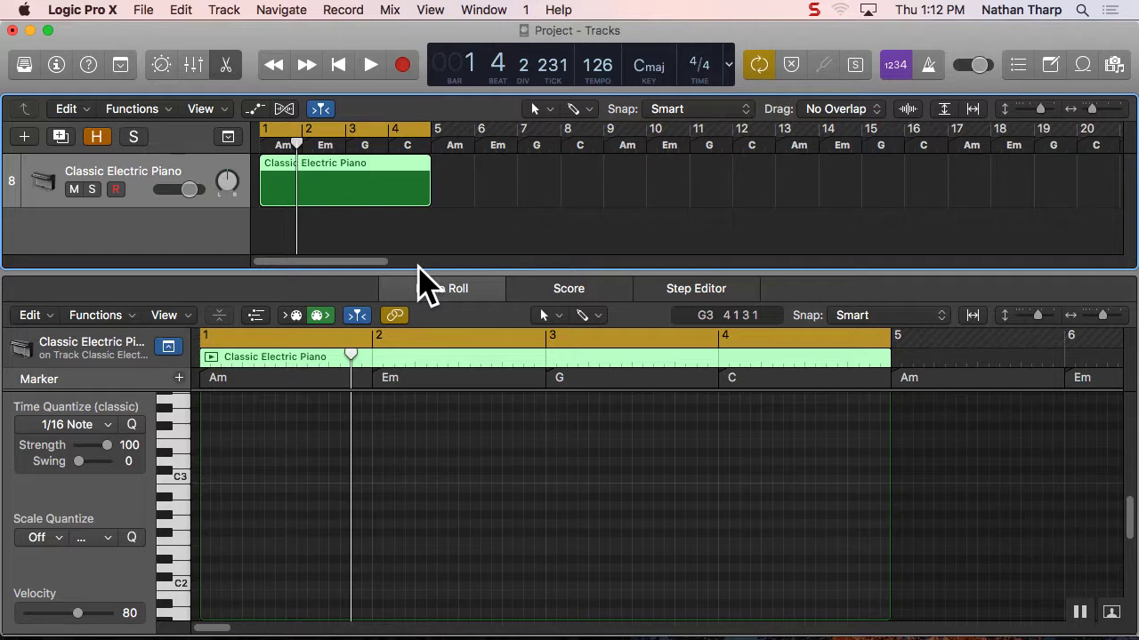
- Hide the Marker and Arrangement global tracks in the Tracks area and the global tracks in the Piano Roll
click(227, 138)
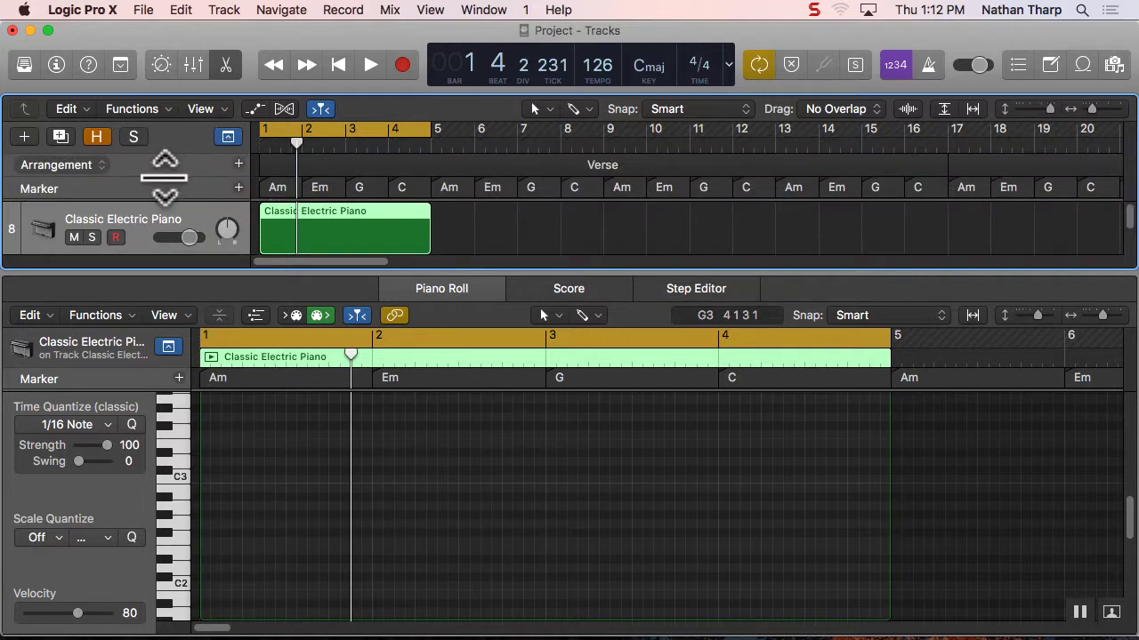
right_click(147, 191)
click(194, 218)
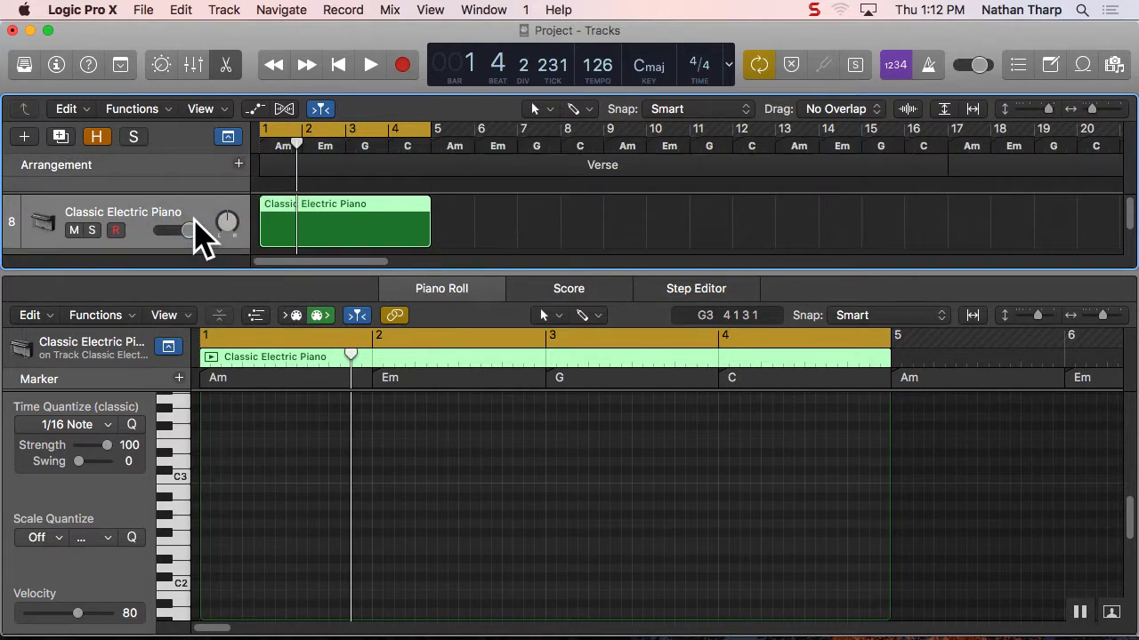
right_click(167, 169)
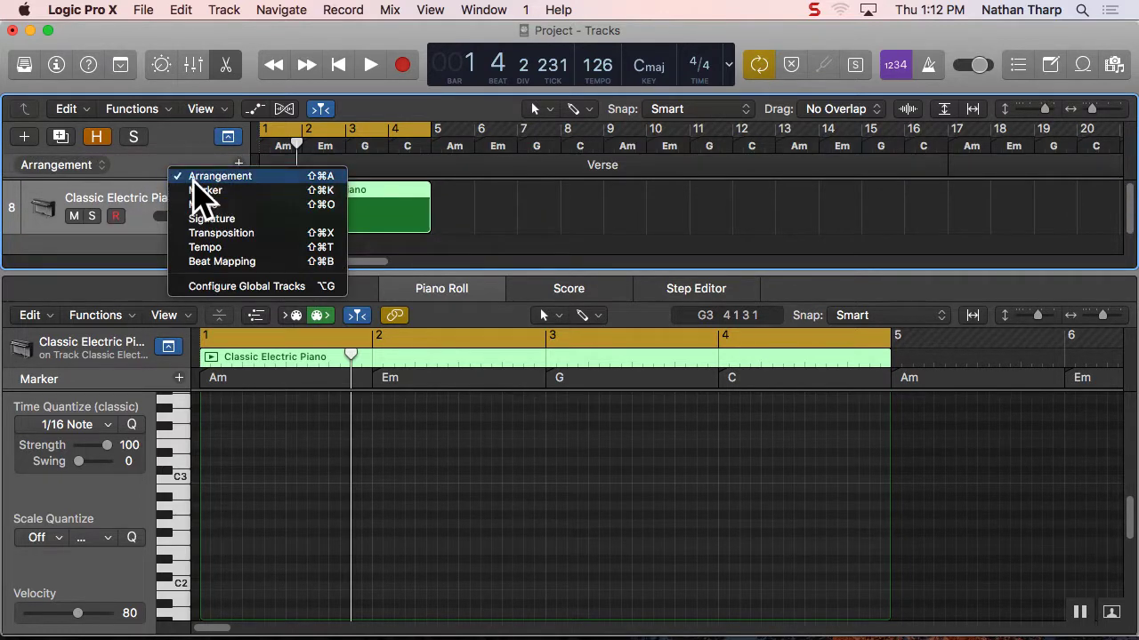
click(218, 176)
click(169, 348)
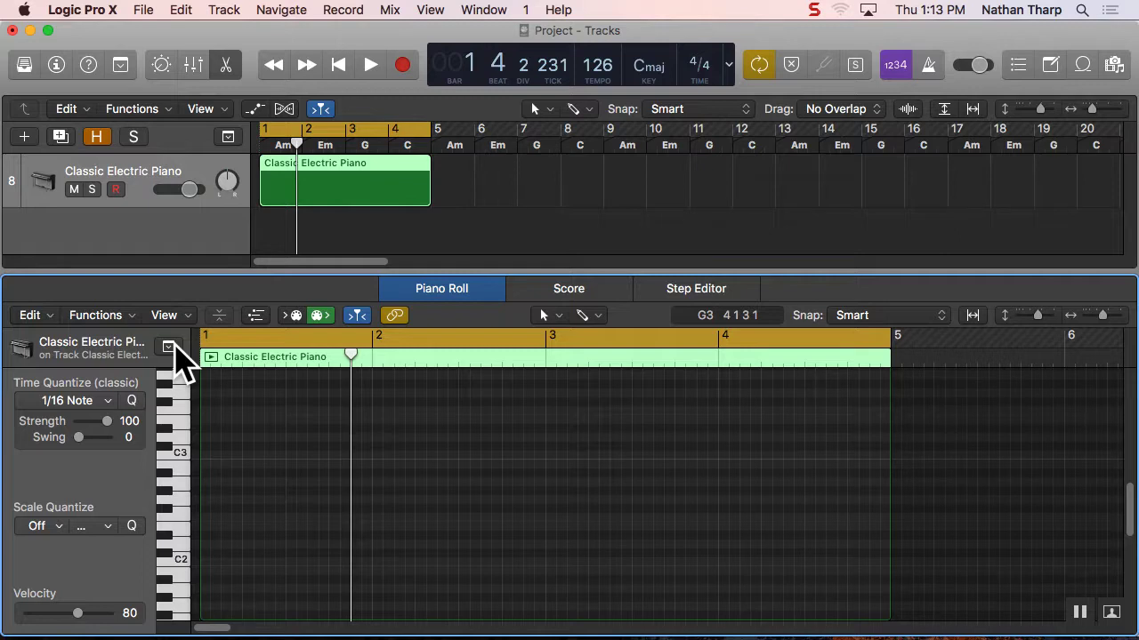
- Show the global tracks in the Tracks area and delete the chord markers in bars 1 to 4
click(229, 137)
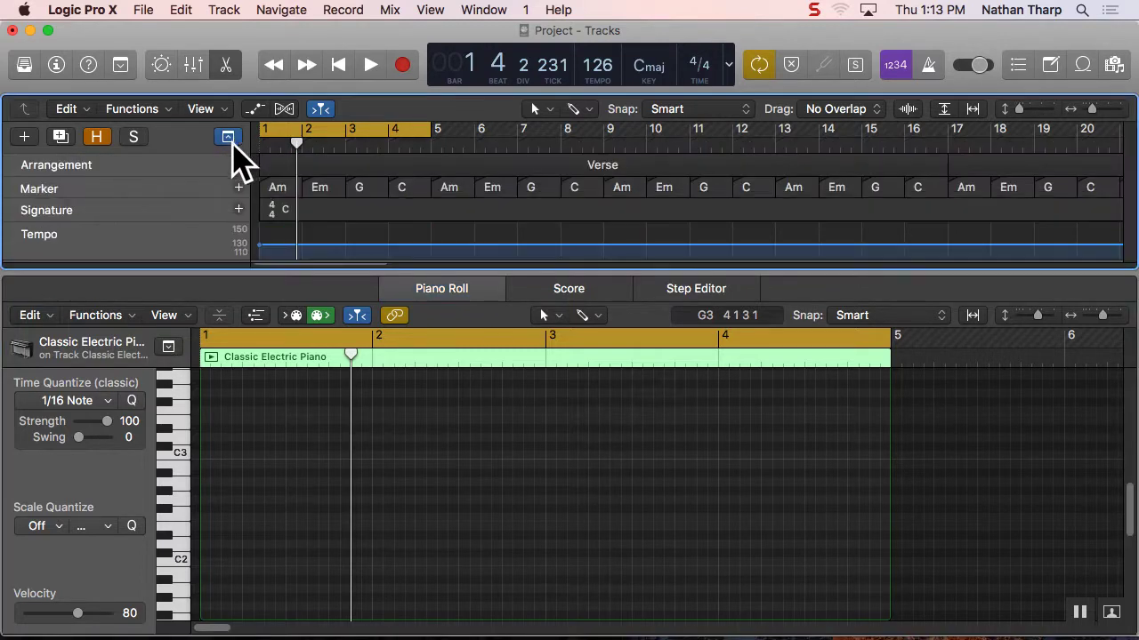
click(182, 189)
key(Delete)
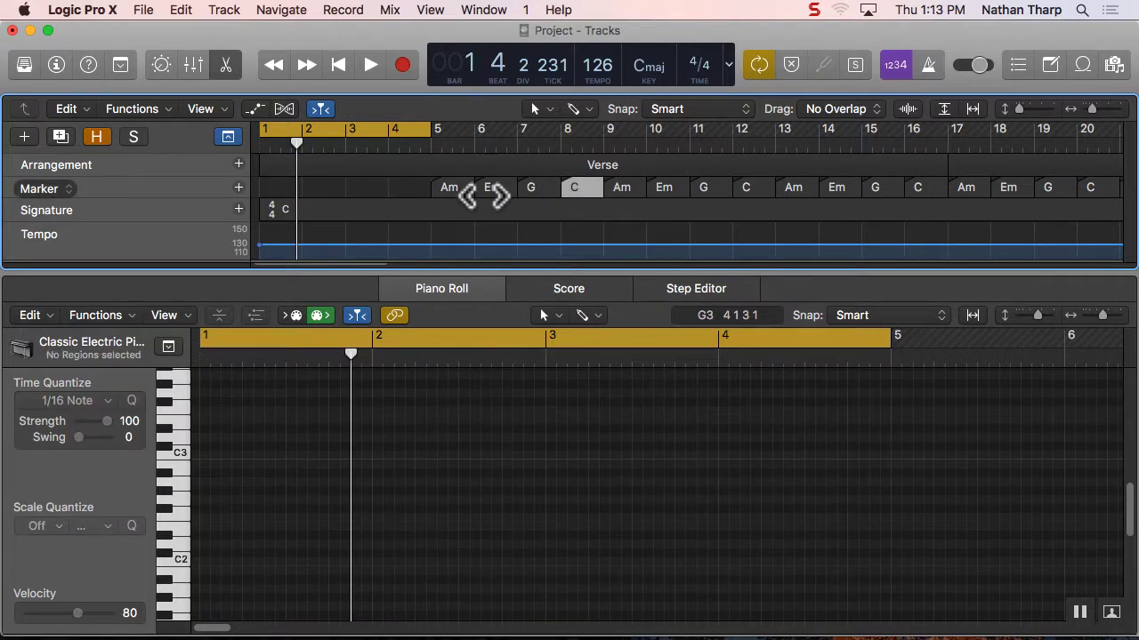
- Search the help for "mark" and open the Marker List to reach the remaining chord markers
click(455, 188)
shift+click(1023, 187)
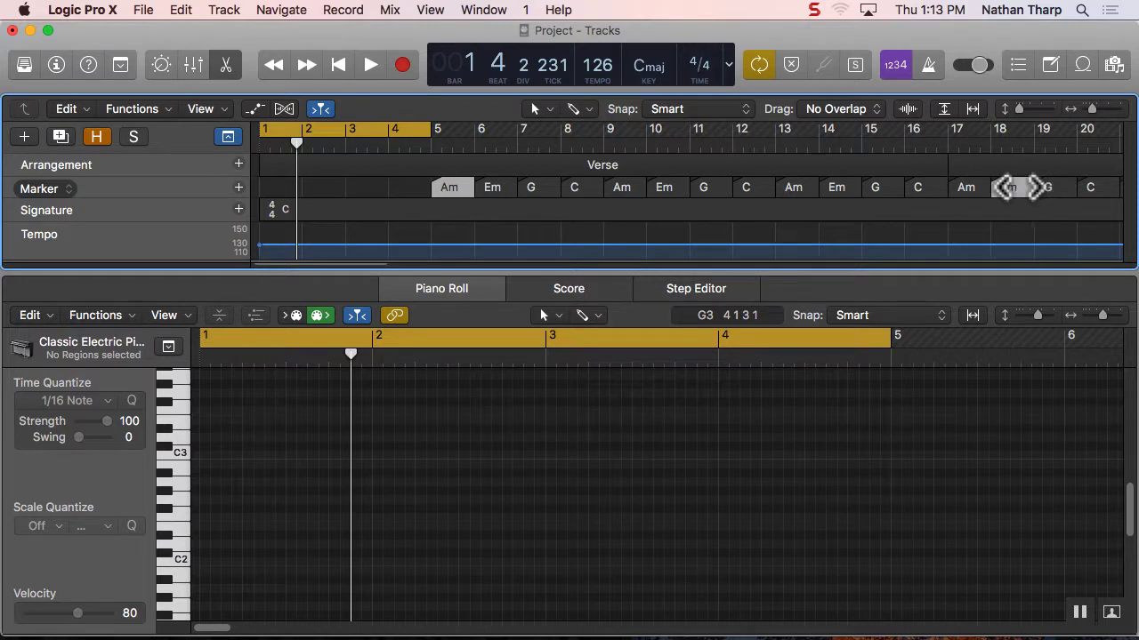
click(500, 189)
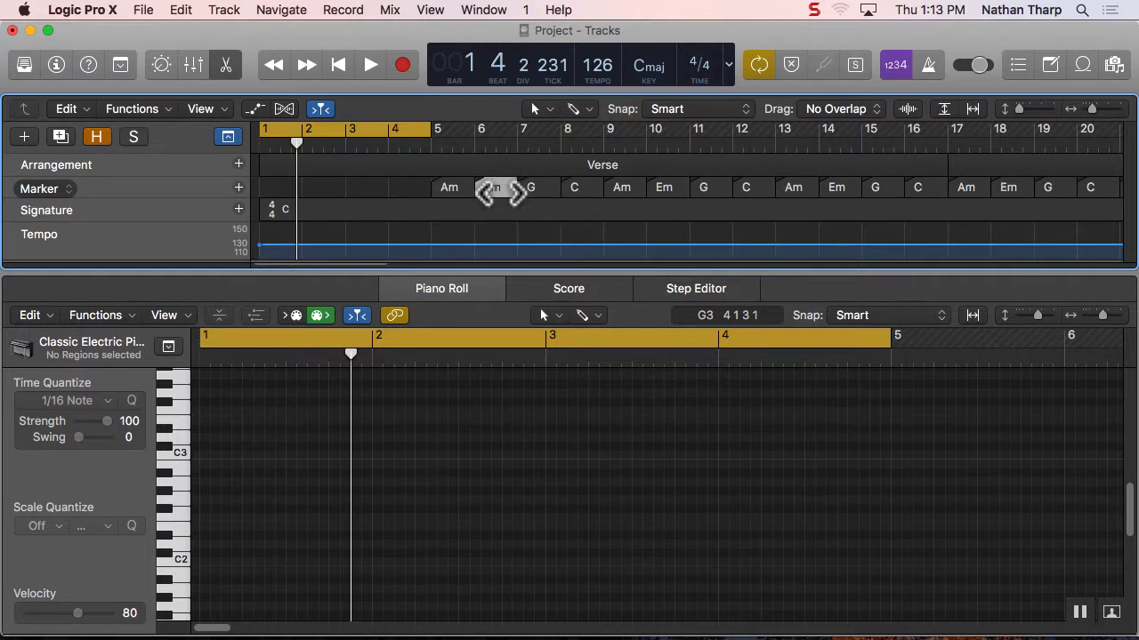
click(485, 11)
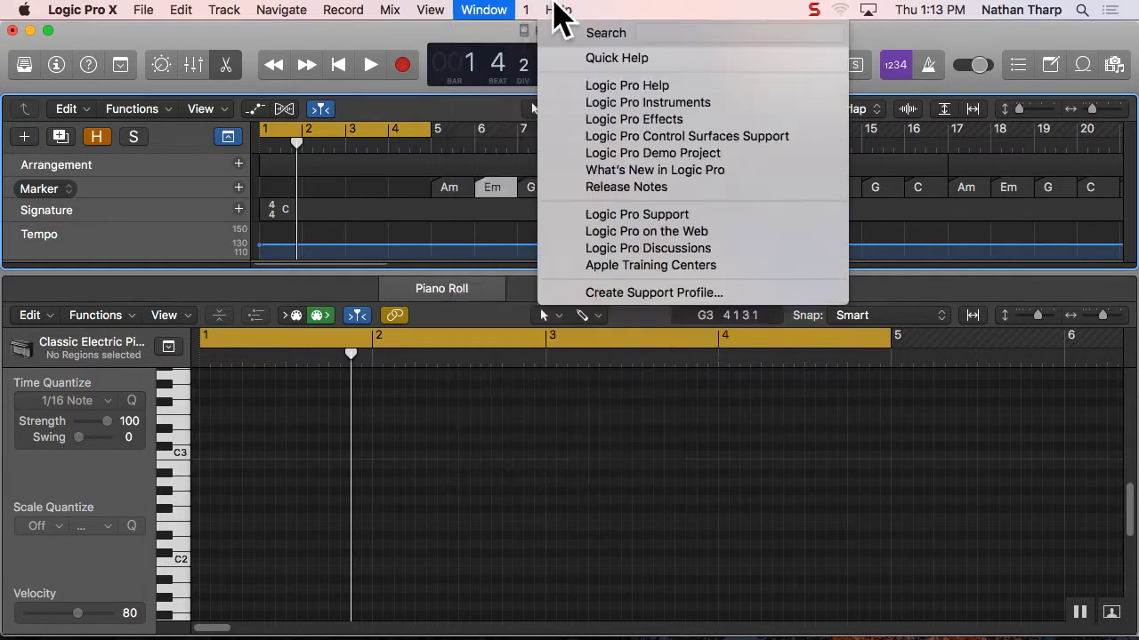
mouse_move(556, 9)
text(mark)
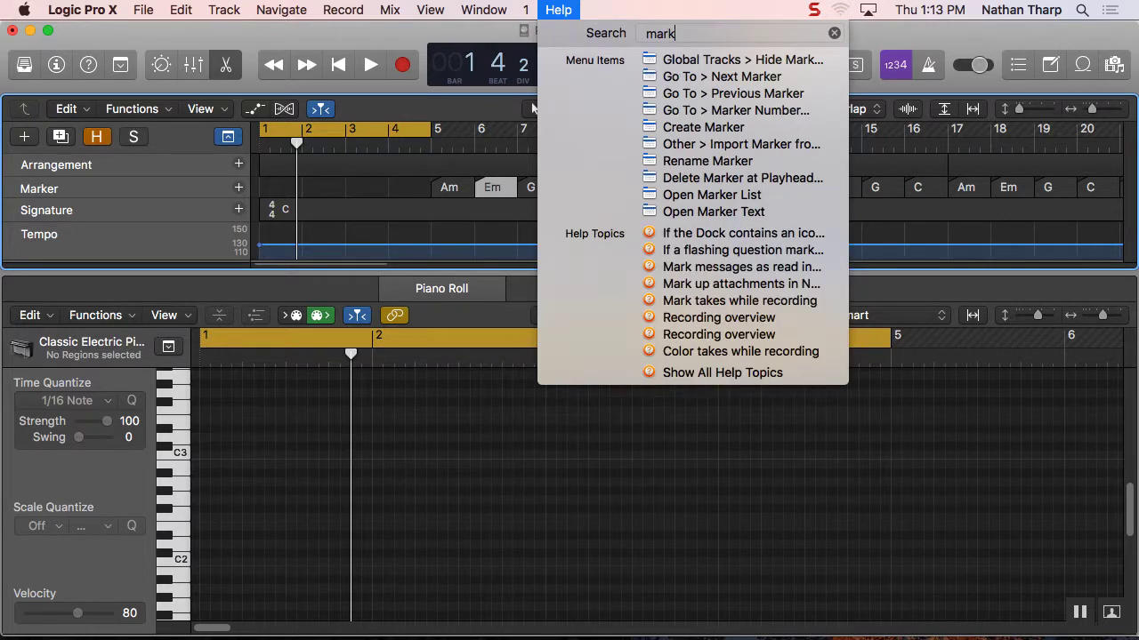
mouse_move(712, 194)
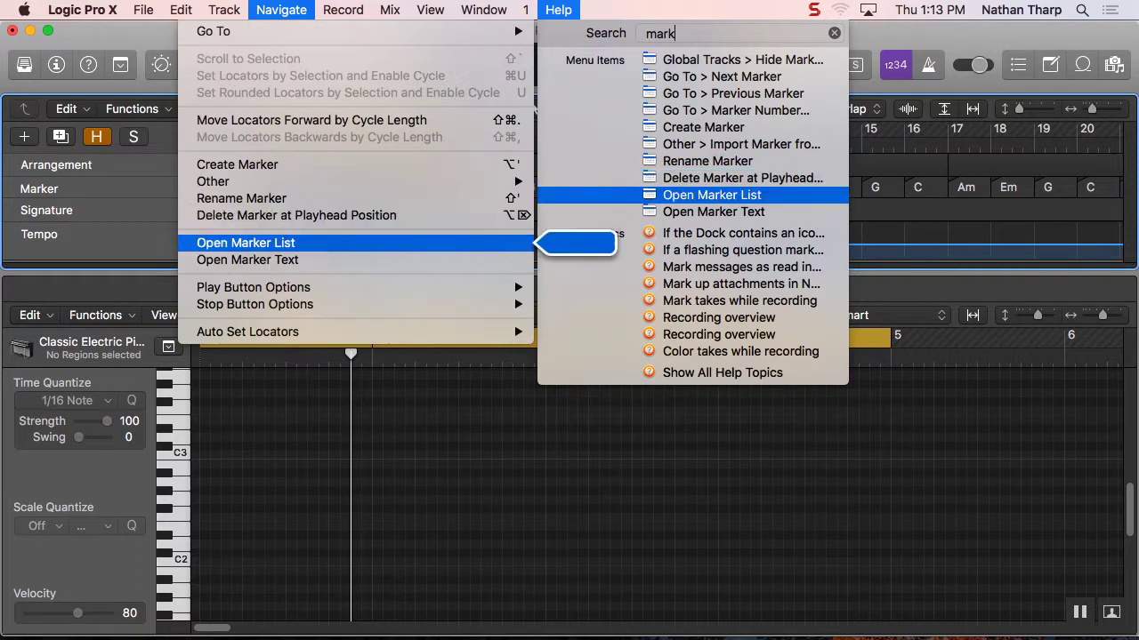
key(Return)
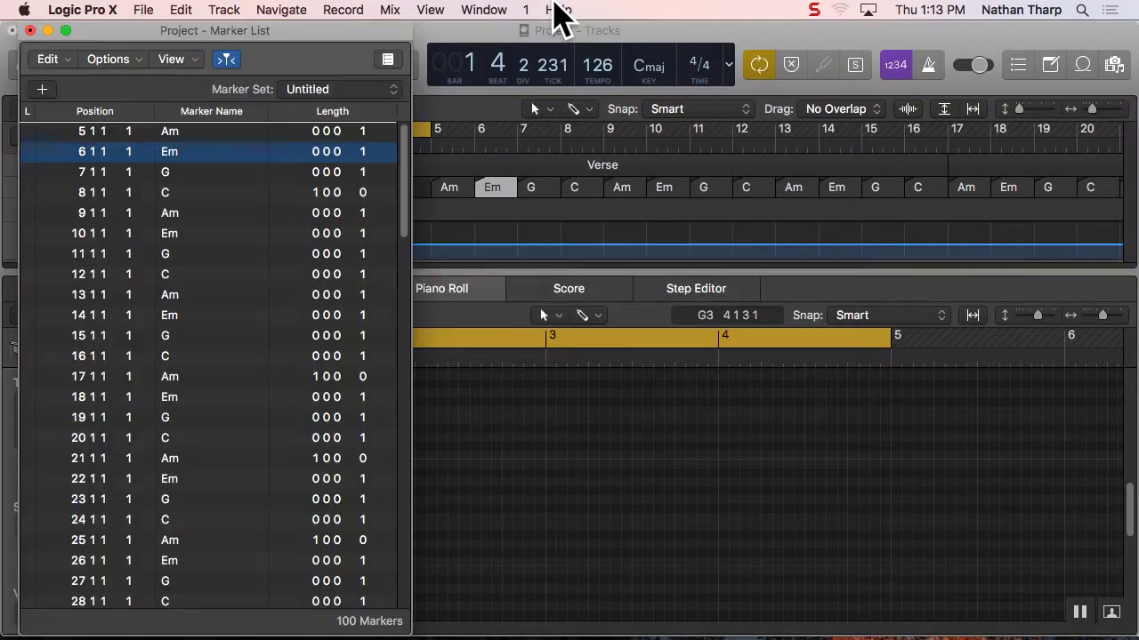
- Select all remaining chord markers in the Marker List, delete them and close the list
click(197, 136)
scroll(241, 463, down, 10)
right_click(233, 614)
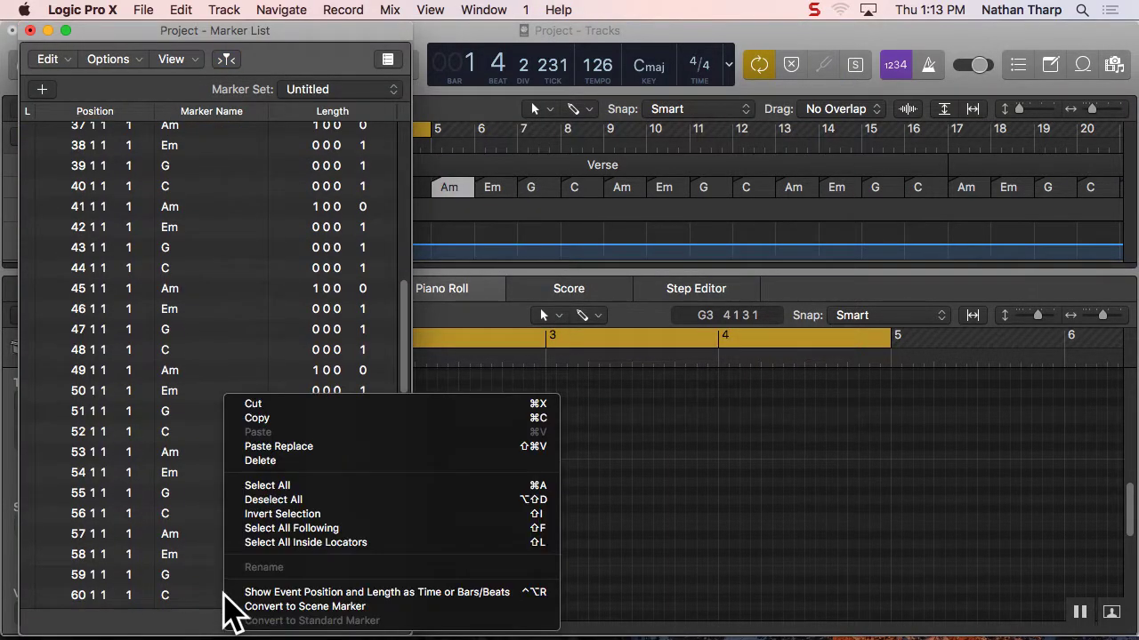
click(172, 554)
key(super+a)
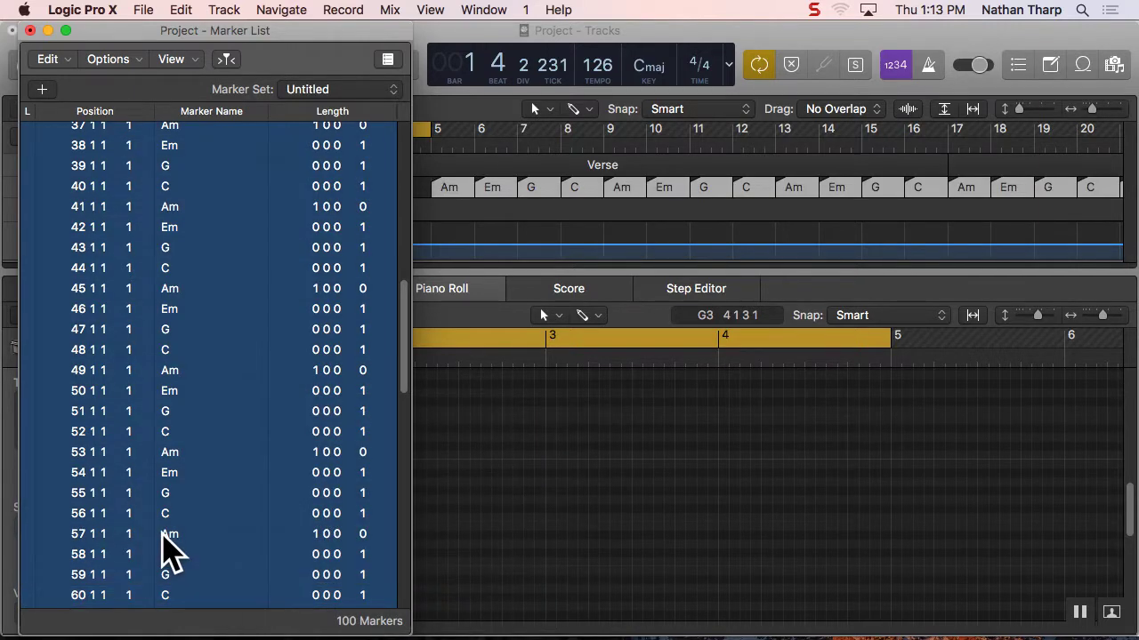
key(Delete)
key(super+w)
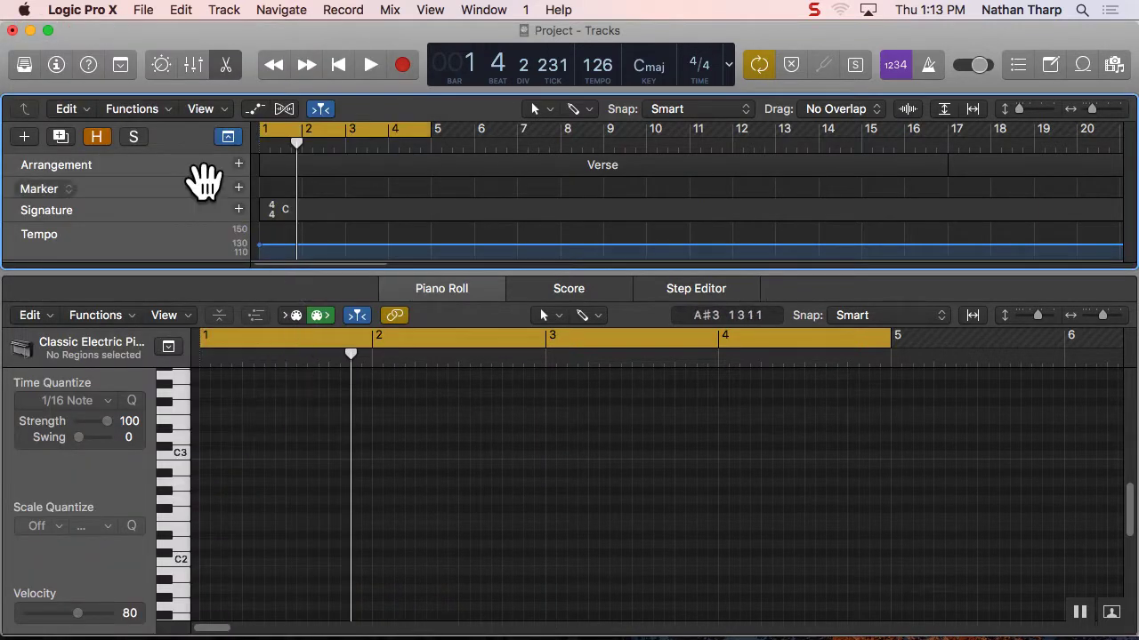
- Shorten the Verse arrangement marker so it ends about three quarters through bar 9
click(331, 169)
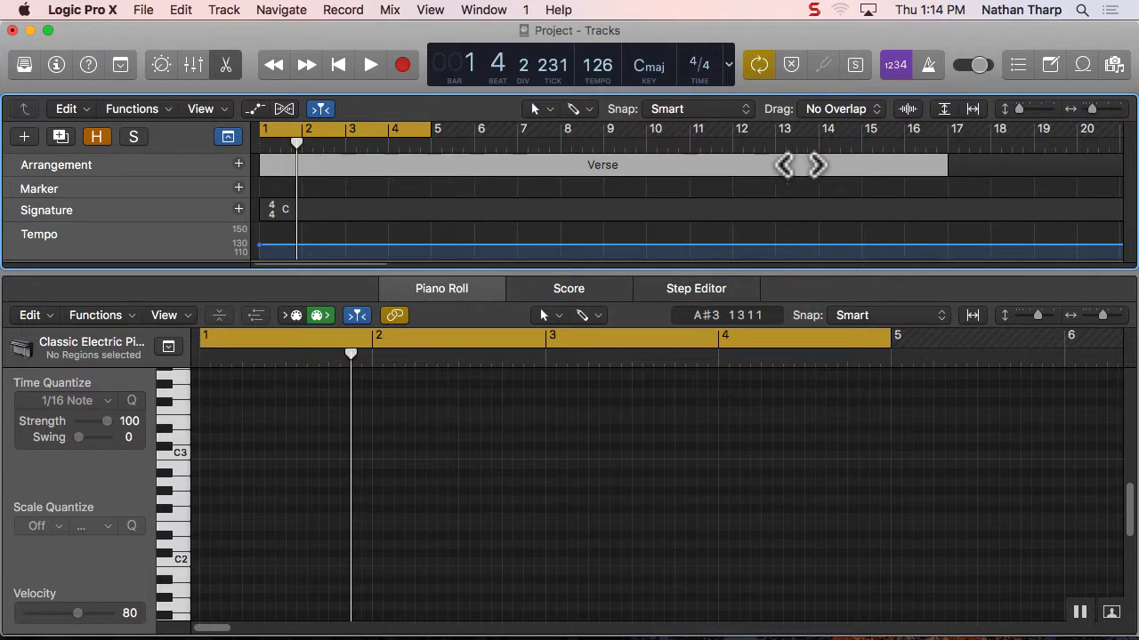
click(1001, 165)
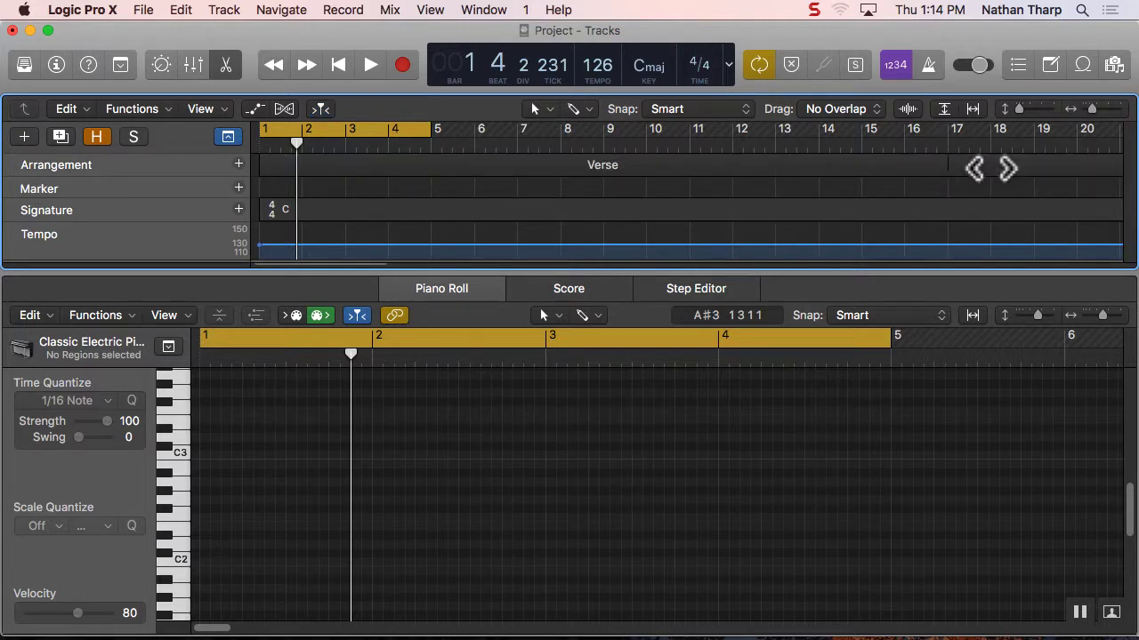
click(894, 172)
click(963, 161)
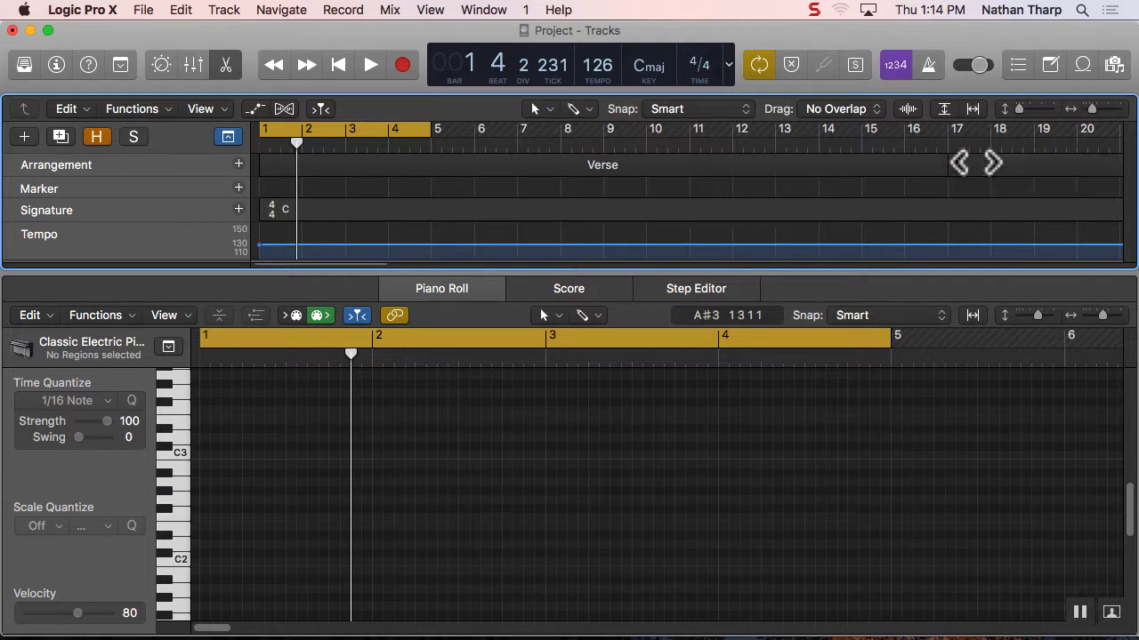
click(916, 167)
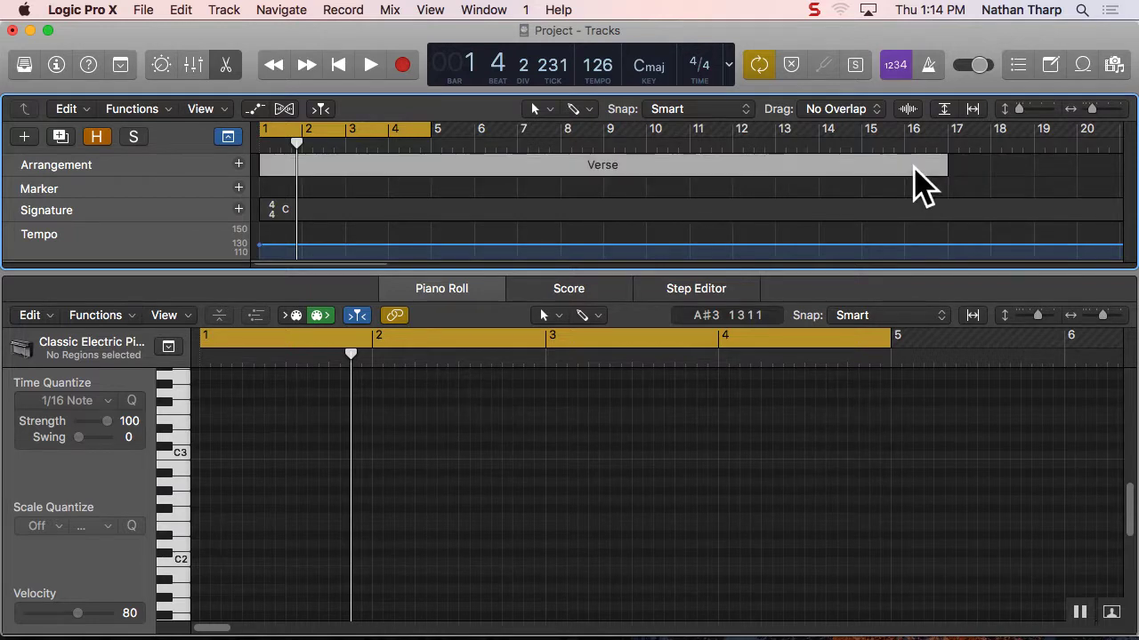
drag(950, 162, 634, 189)
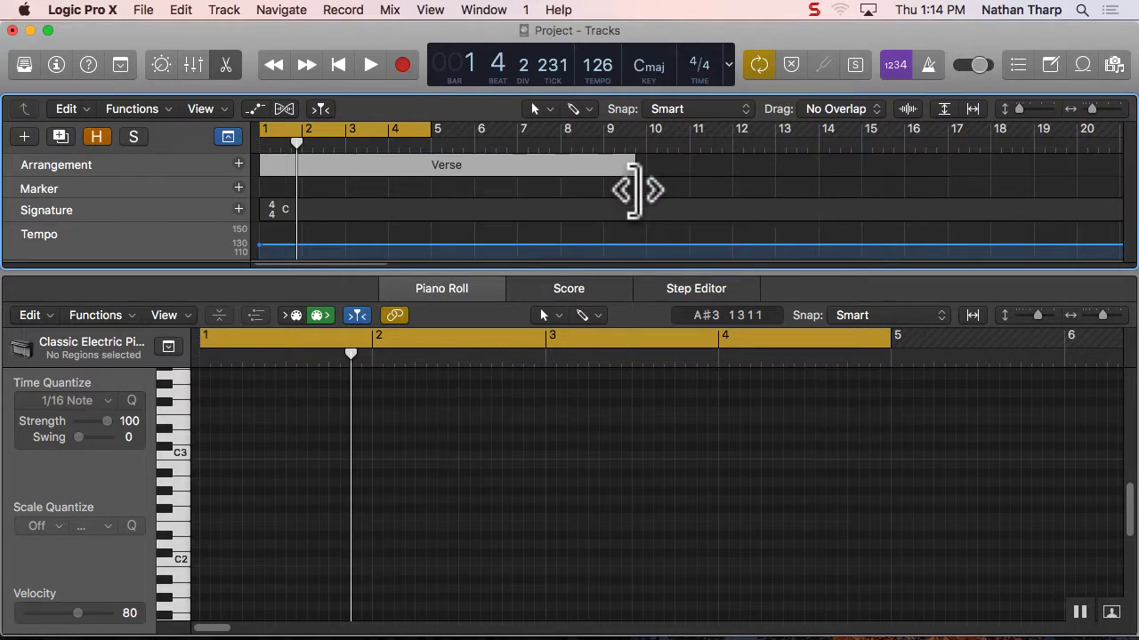
- Hide the global tracks and close the Piano Roll editor to give the Tracks area the full window
click(227, 136)
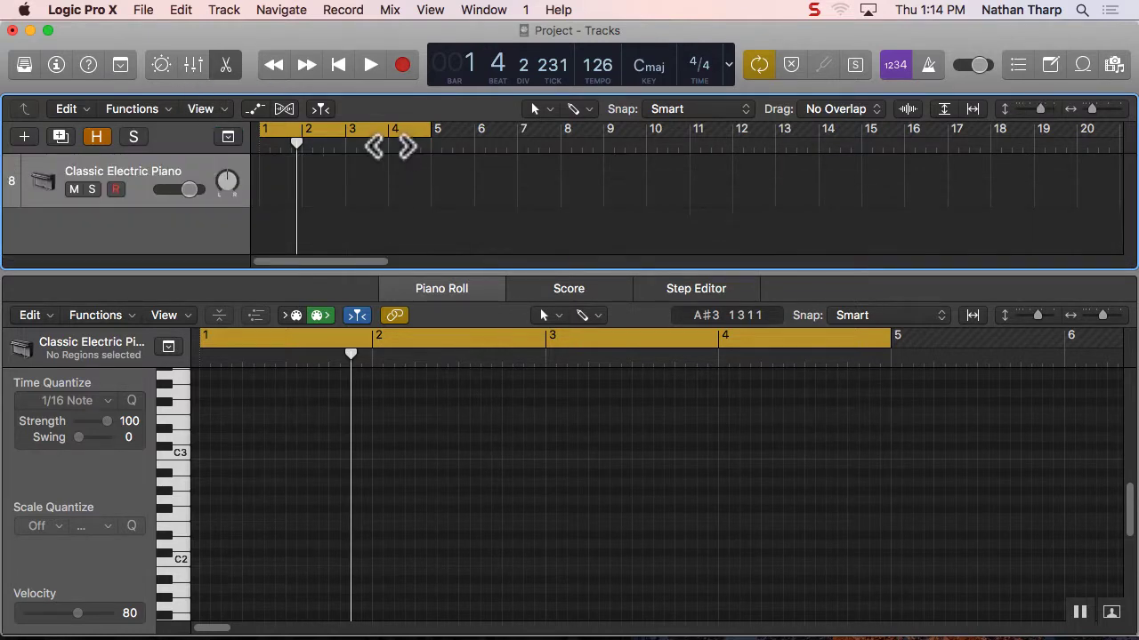
click(226, 65)
click(226, 65)
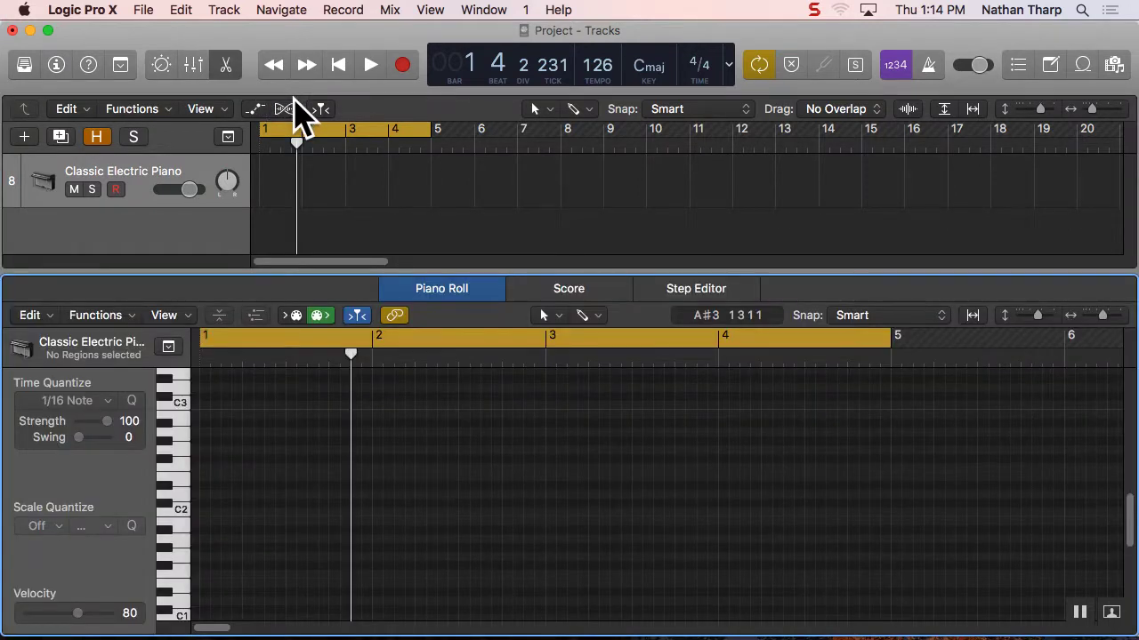
click(226, 65)
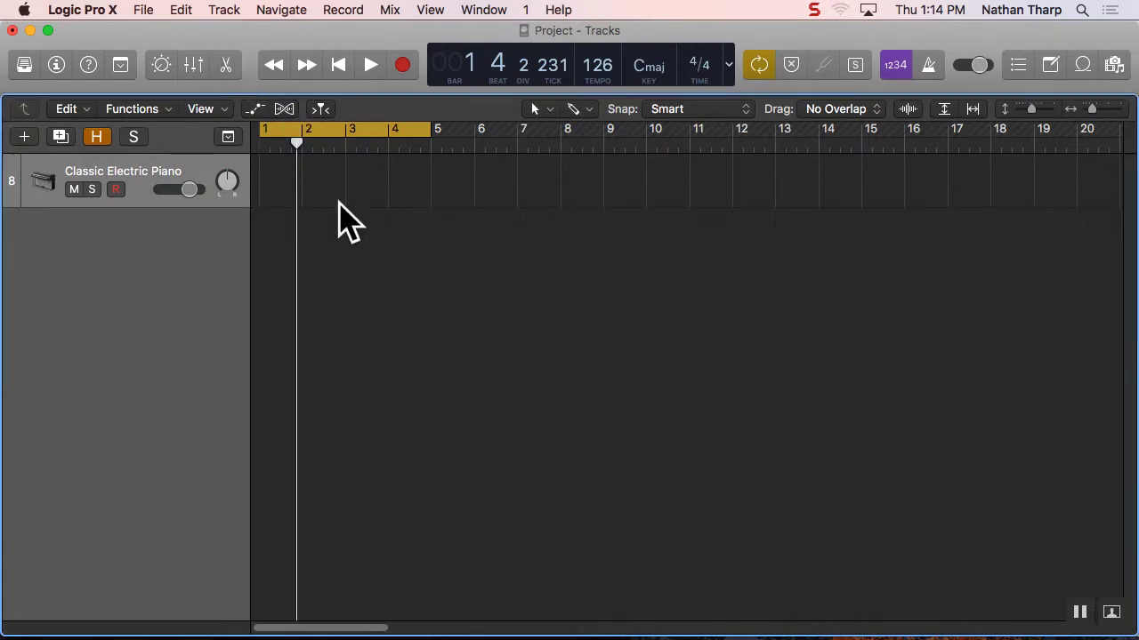
- Draw an empty region on the Classic Electric Piano track and stretch it across bars 1 to 4
click(25, 66)
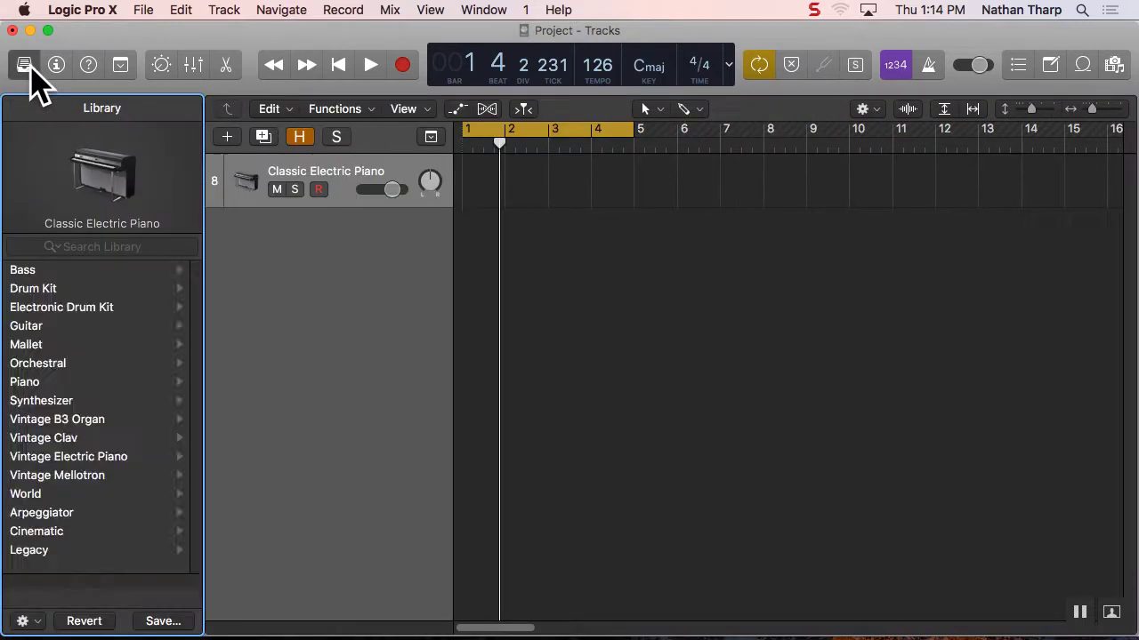
click(27, 66)
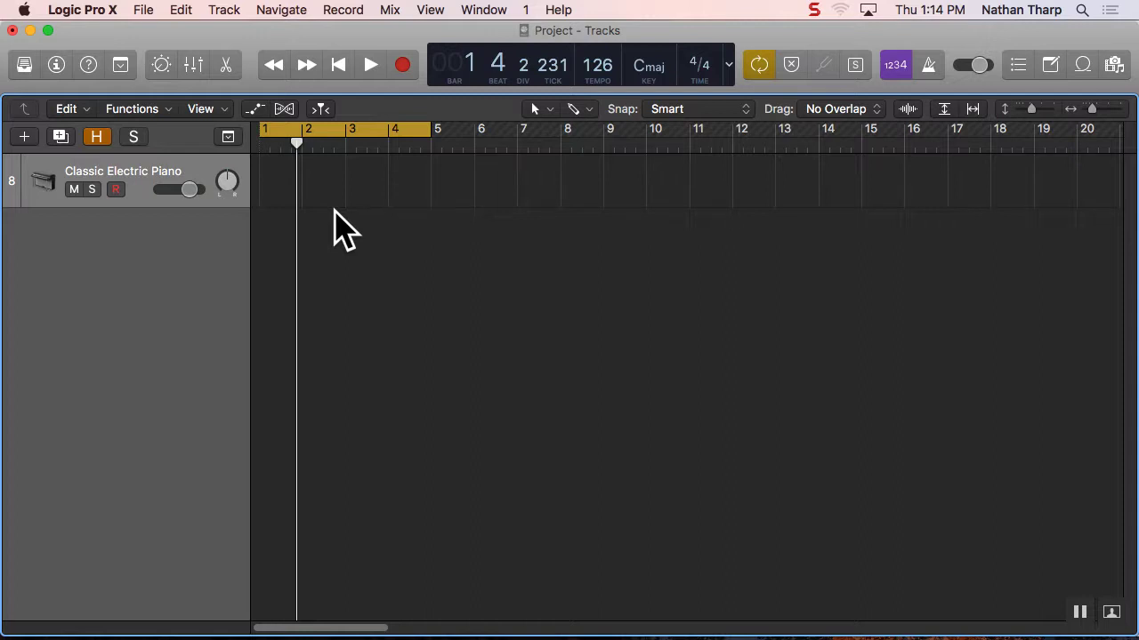
super+click(266, 189)
drag(300, 191, 440, 186)
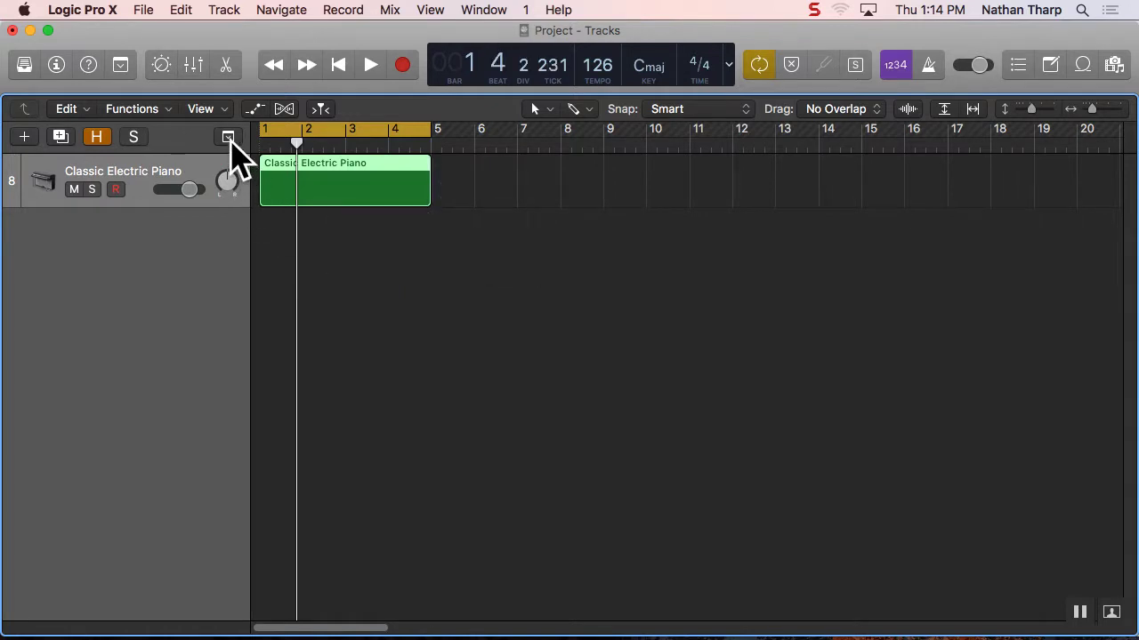
- Show the global tracks and hide the Tempo and Signature tracks, leaving only Arrangement and Marker
click(229, 139)
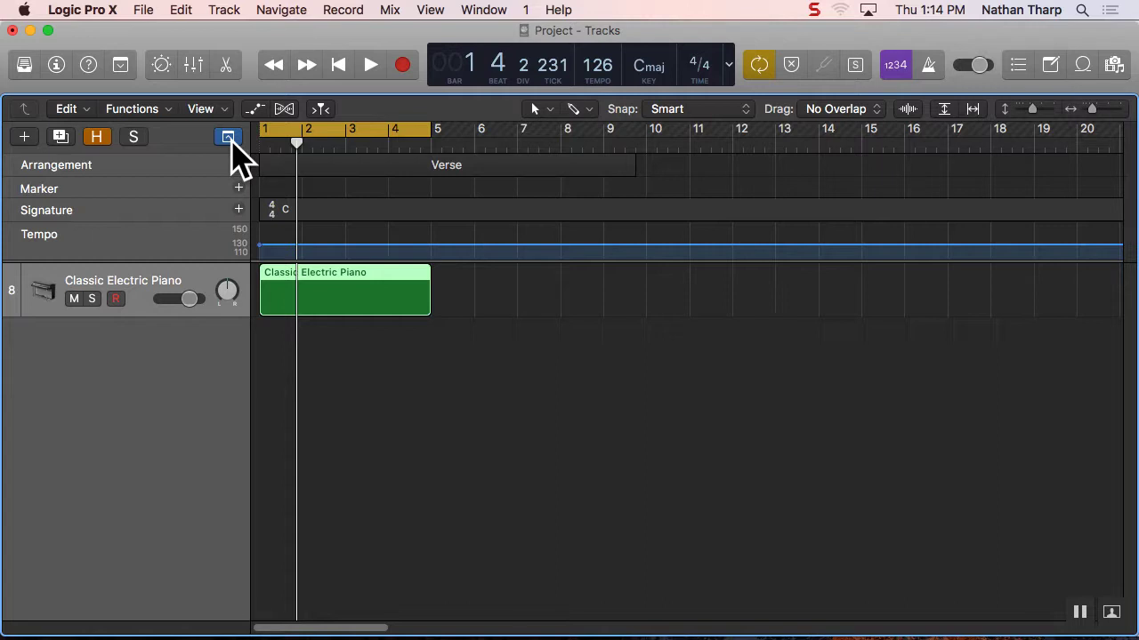
right_click(134, 217)
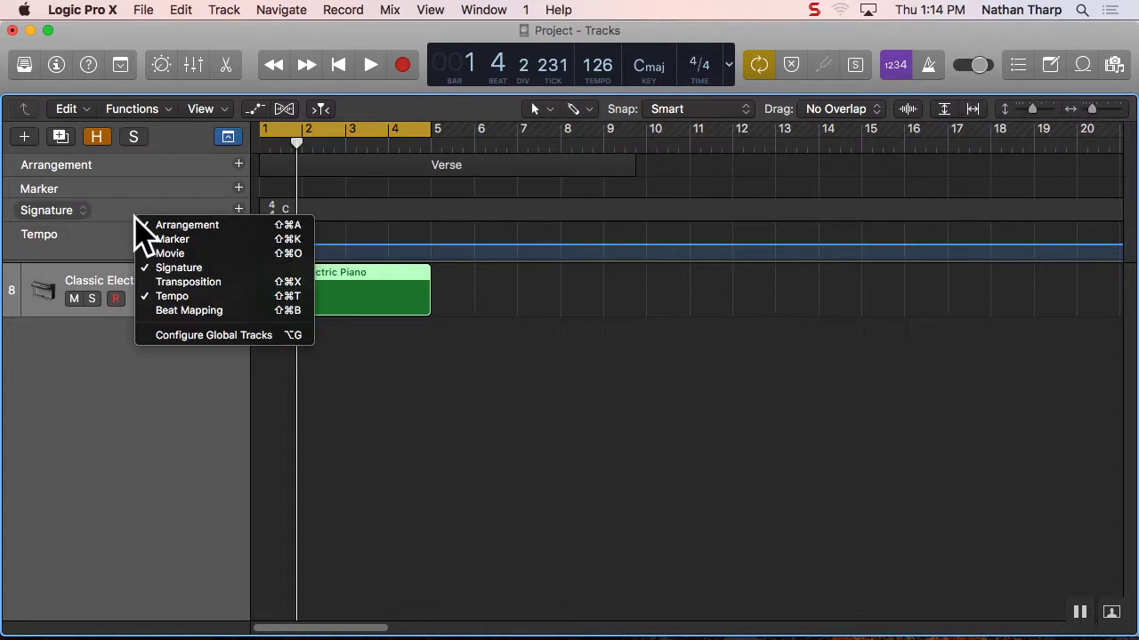
click(242, 296)
right_click(106, 210)
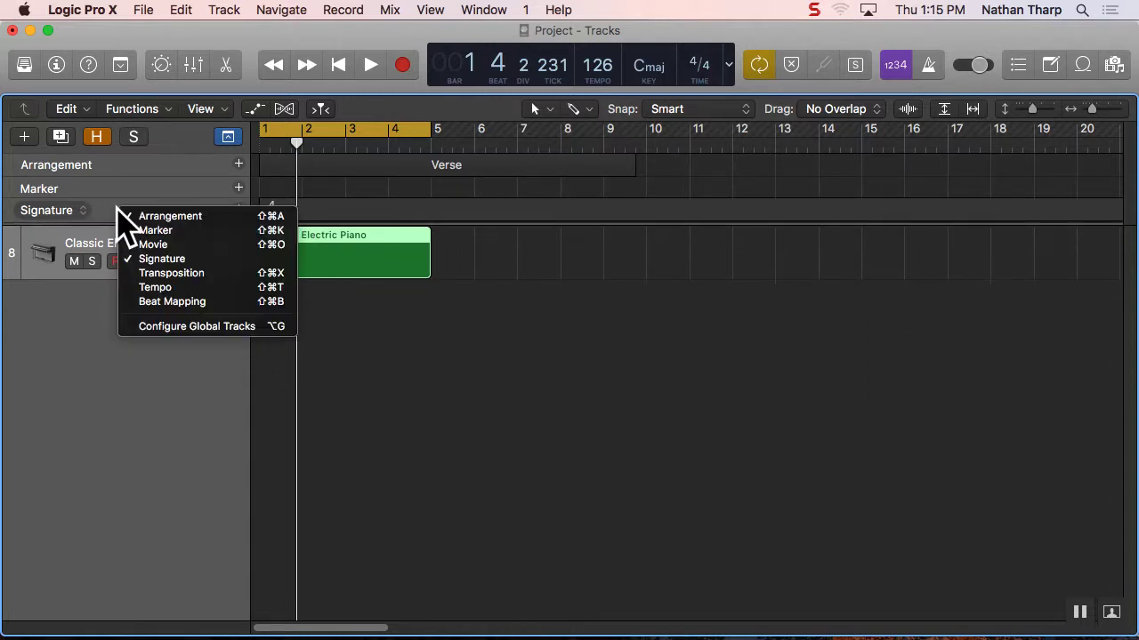
click(213, 256)
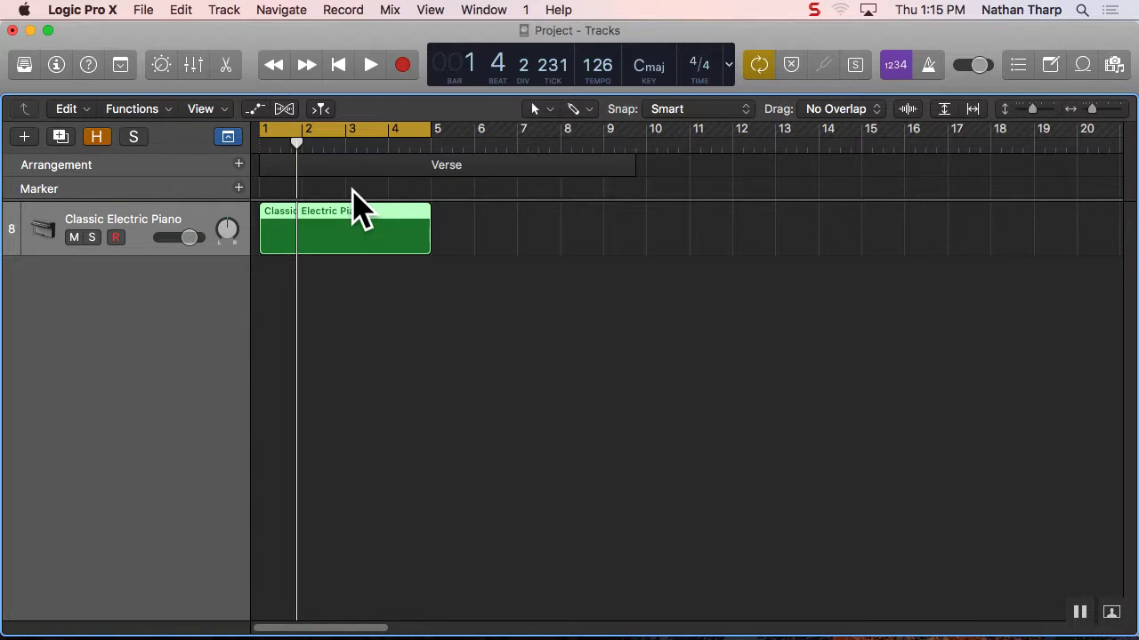
- Review the section names offered for the Verse arrangement marker and extend its end to just before bar 17
click(457, 166)
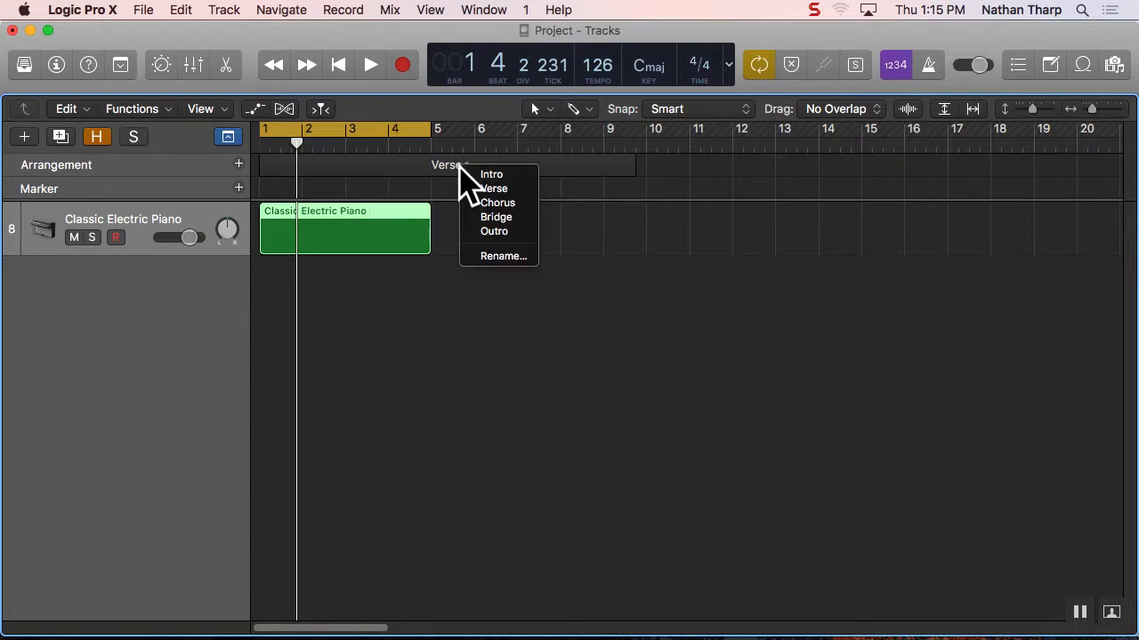
click(370, 163)
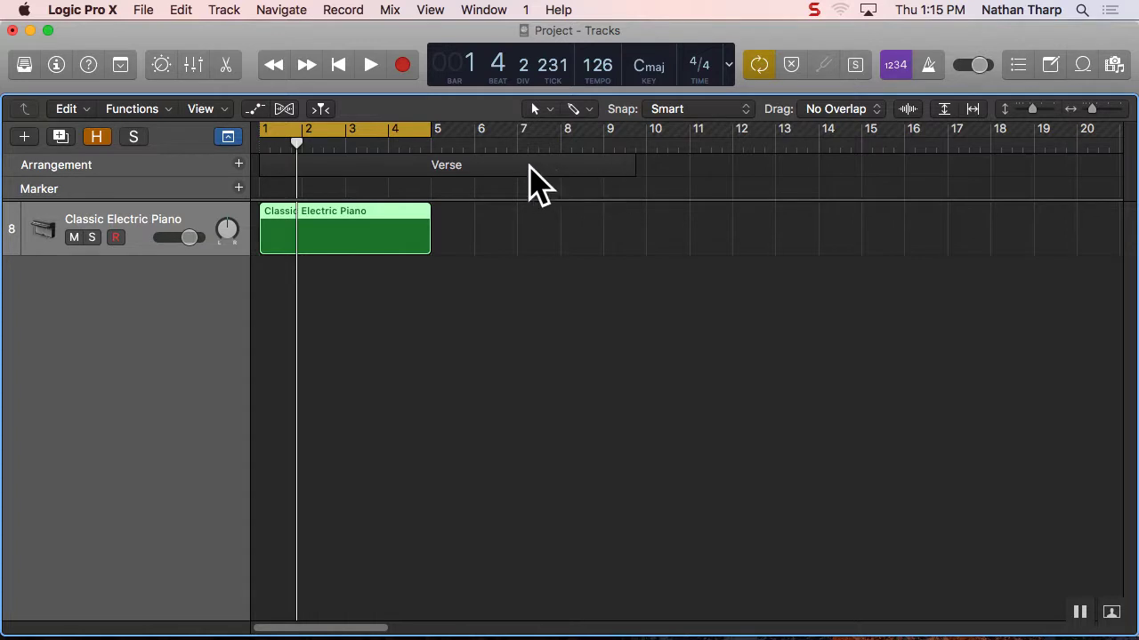
drag(271, 165, 279, 160)
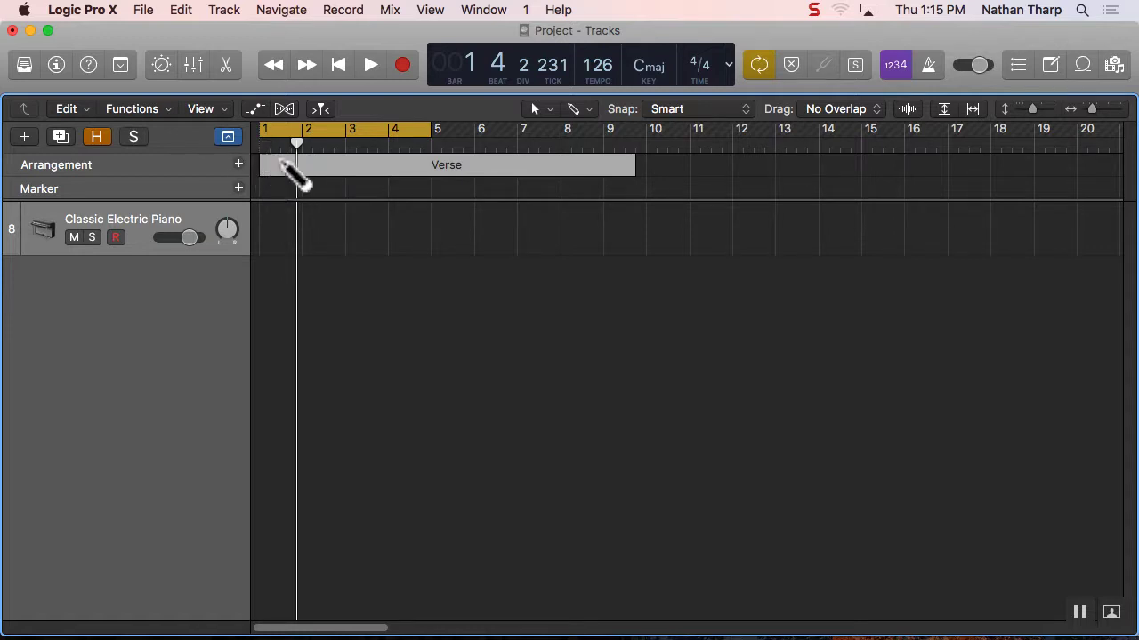
mouse_move(627, 171)
mouse_down()
mouse_move(294, 152)
mouse_move(708, 161)
mouse_move(841, 175)
mouse_move(941, 161)
mouse_up()
click(602, 166)
click(626, 180)
click(619, 167)
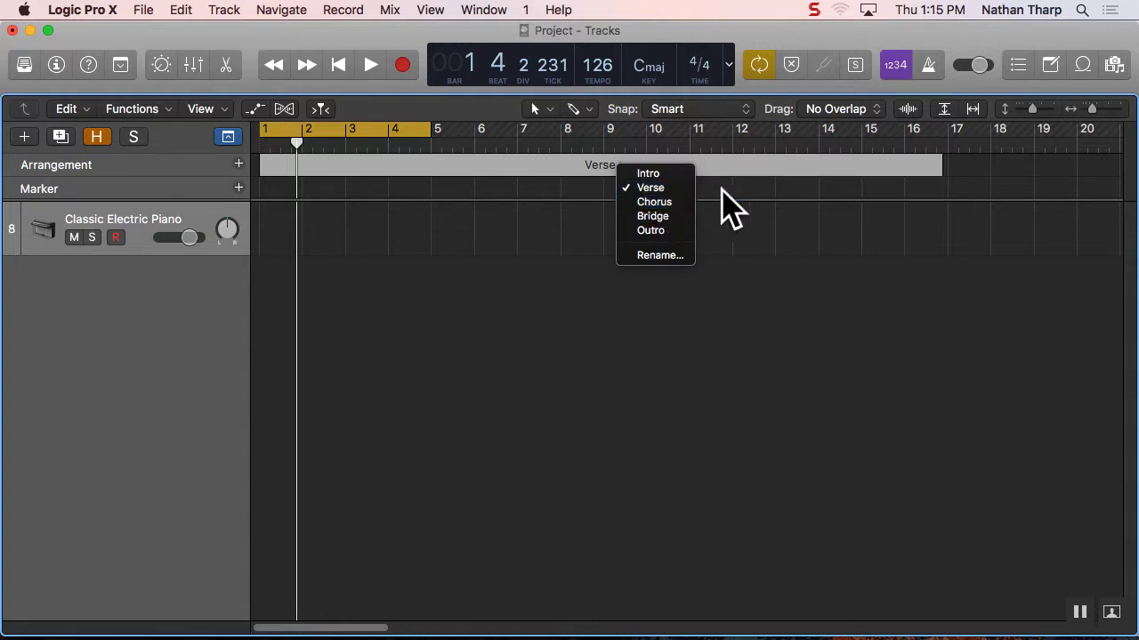
click(931, 167)
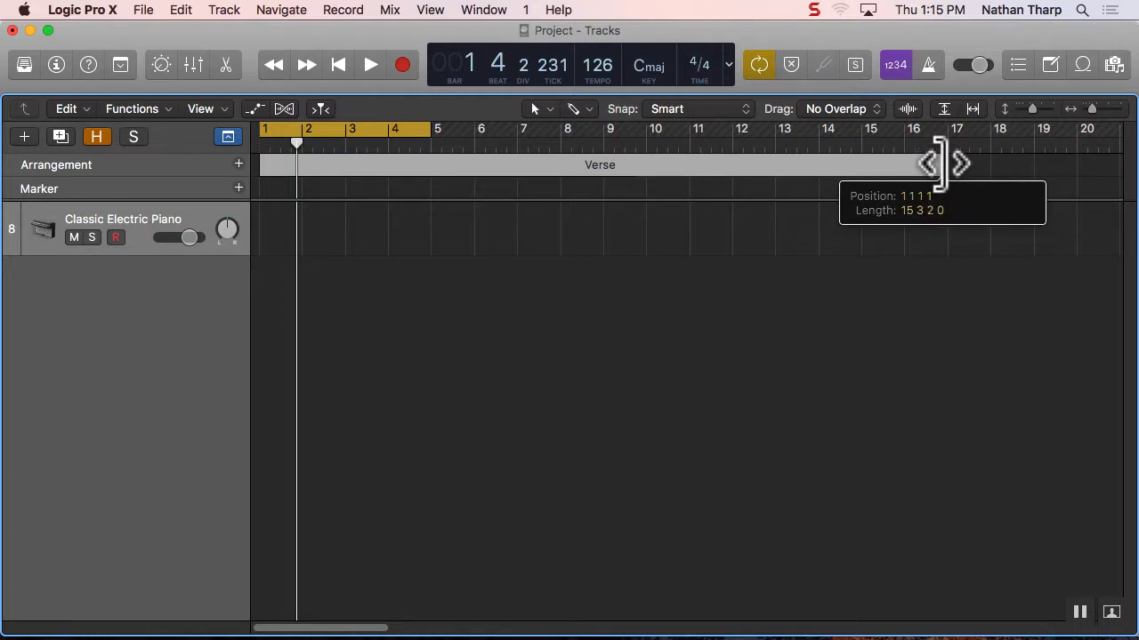
- Extend the Verse arrangement section to bar 17 and add a second Verse section running from bar 17 to bar 33
drag(931, 167, 945, 163)
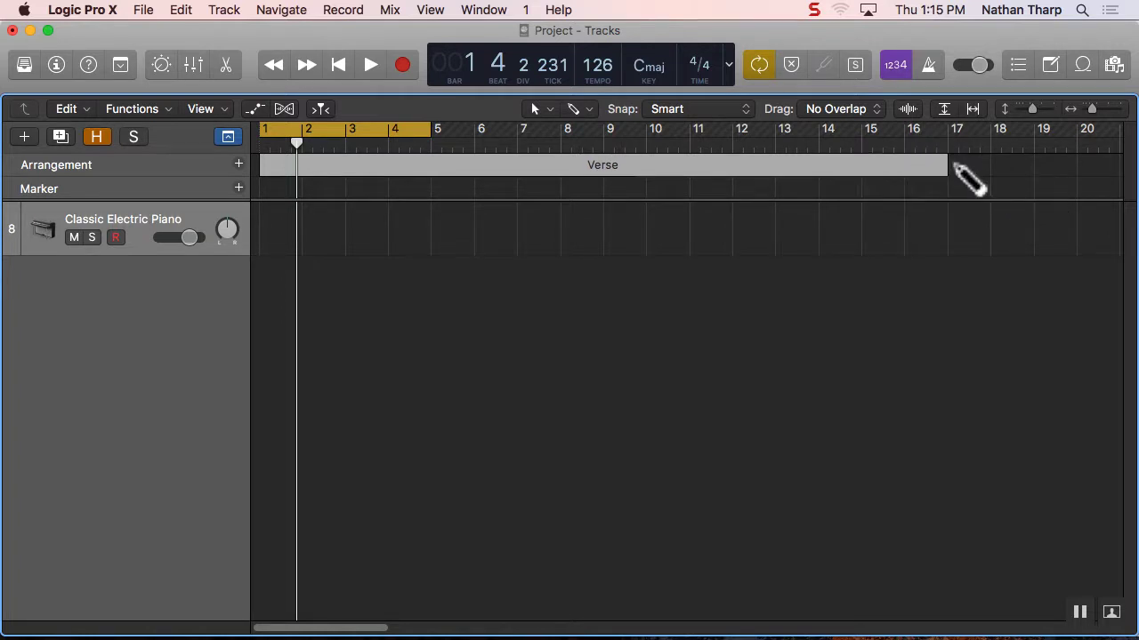
click(954, 166)
click(1034, 167)
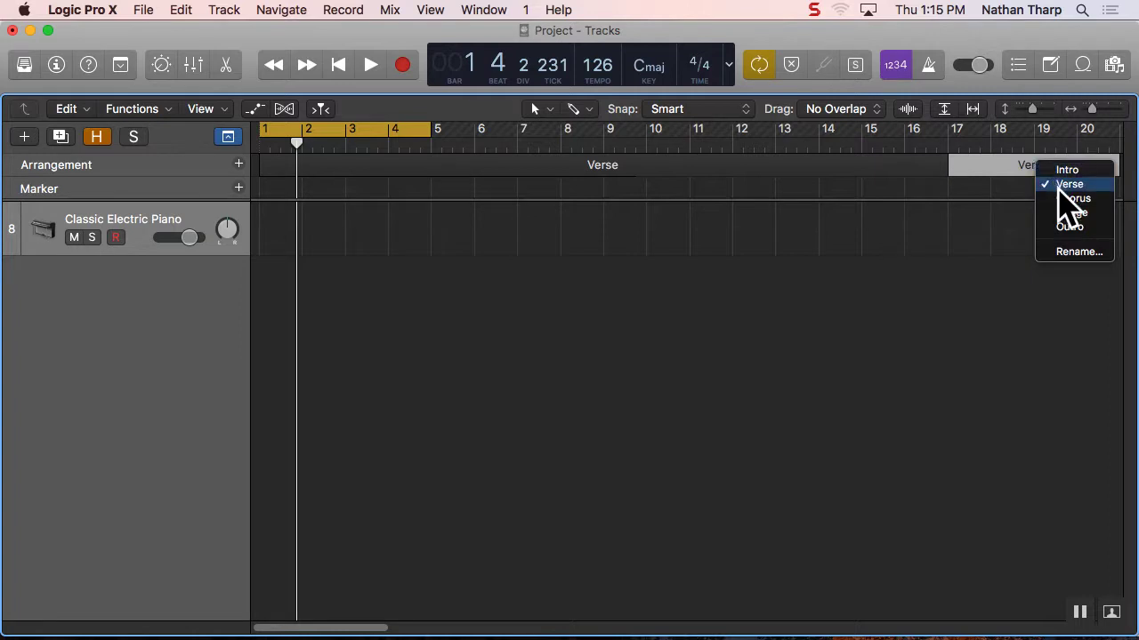
click(1060, 186)
drag(1089, 107, 1083, 110)
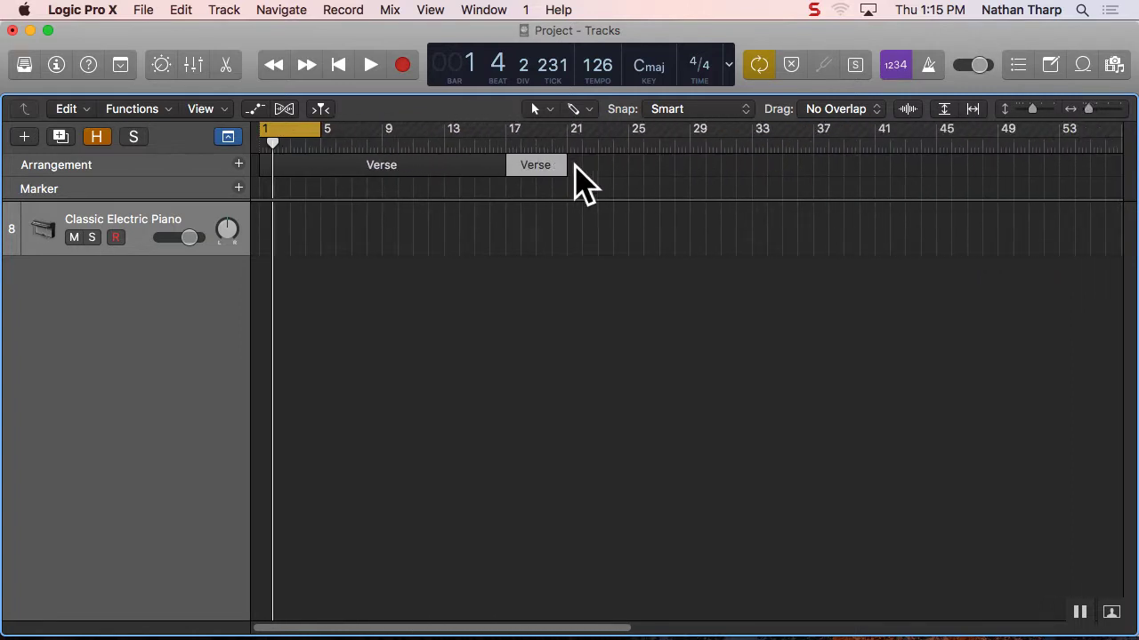
drag(566, 171, 752, 181)
- Add a third Verse section from bar 33 to bar 49 and change the second section's name to Chorus
click(762, 180)
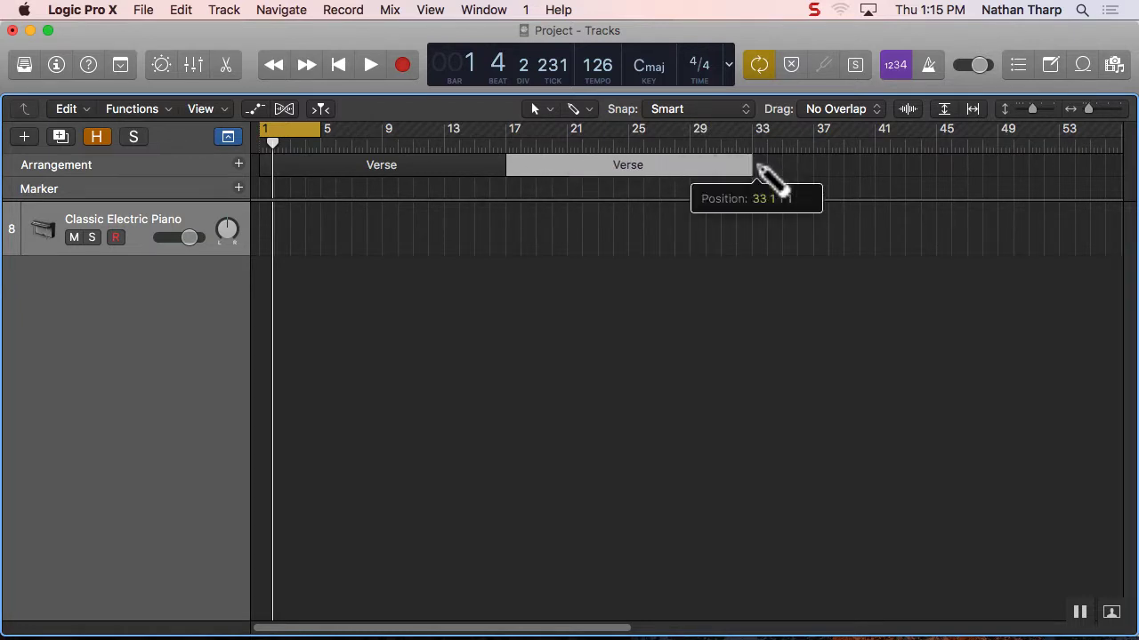
drag(804, 168, 999, 165)
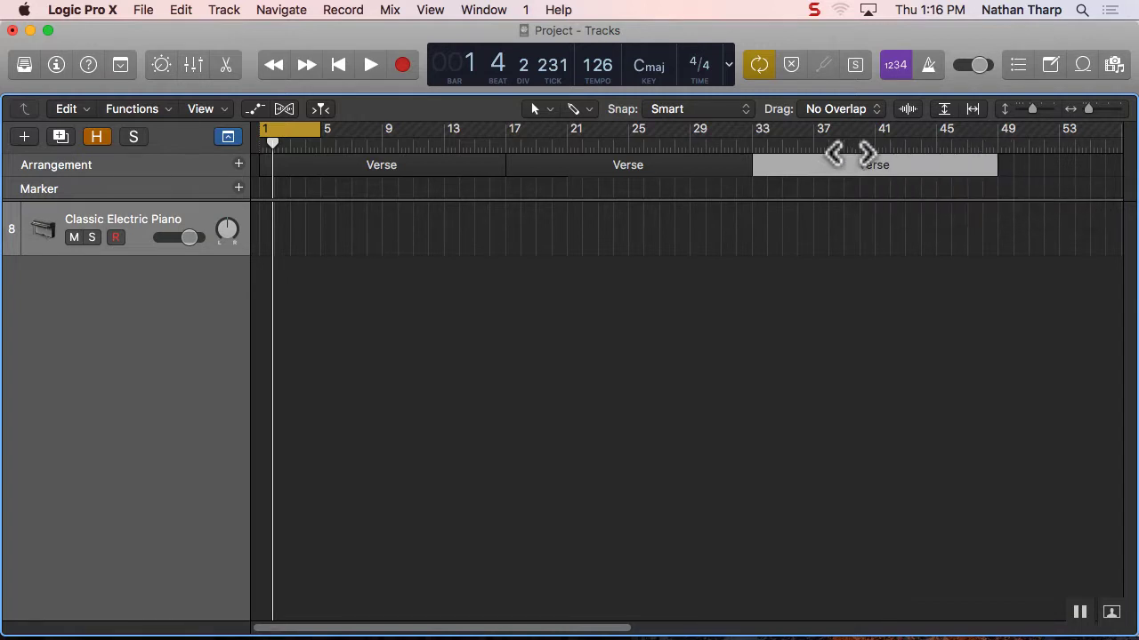
click(885, 167)
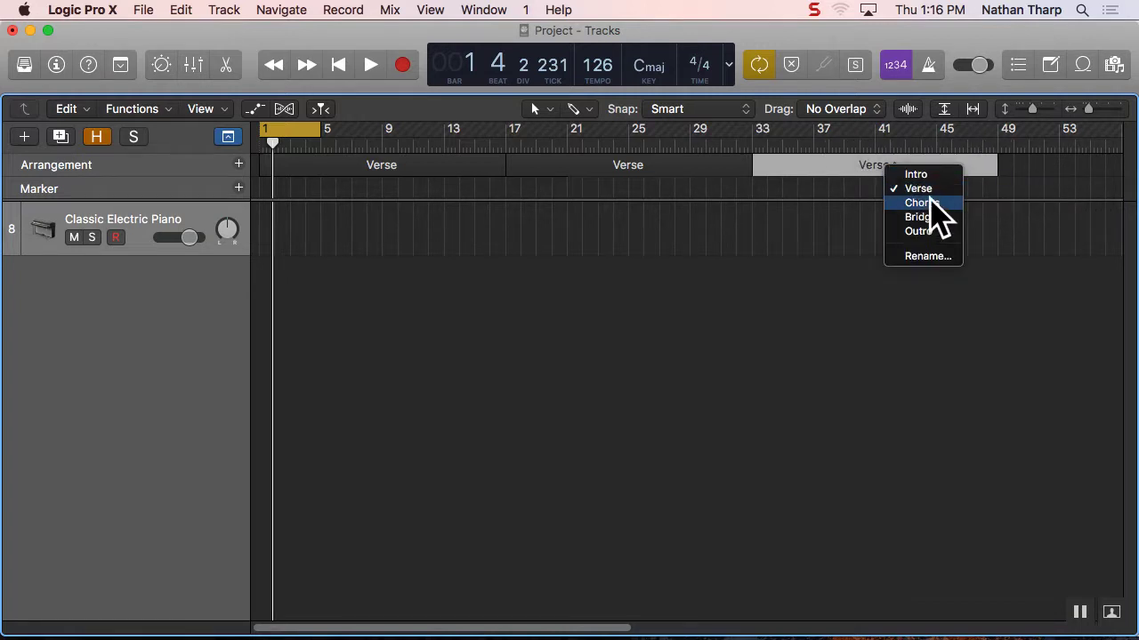
click(640, 165)
click(673, 201)
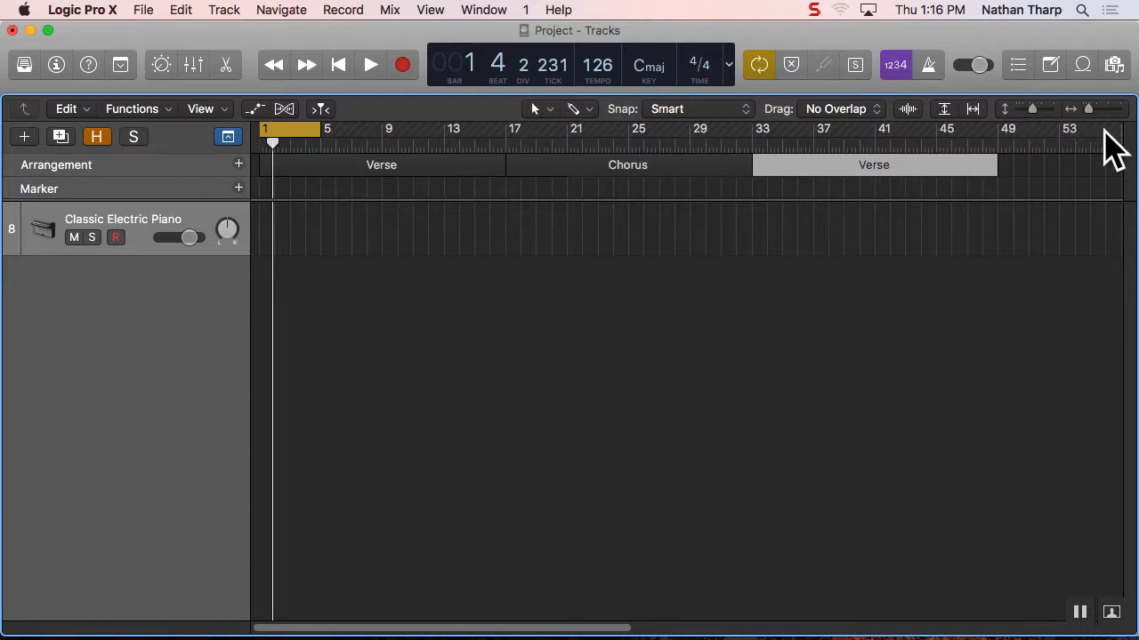
- Add a fourth arrangement section right after the third one, at about bar 50, and try to adjust the boundary between them
drag(1088, 109, 1085, 109)
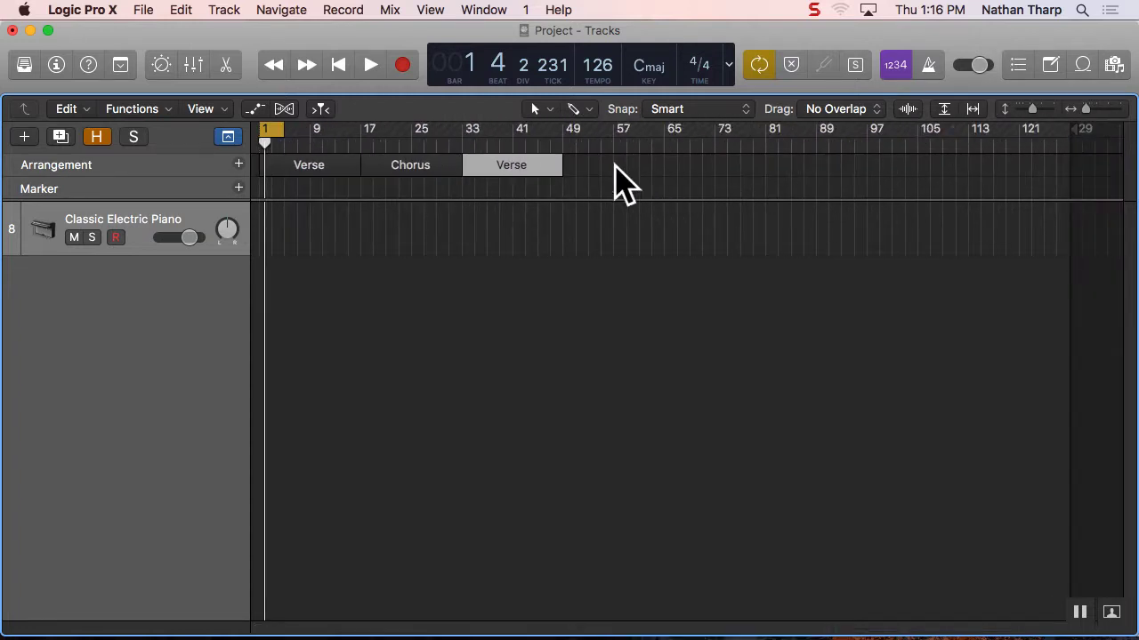
click(579, 177)
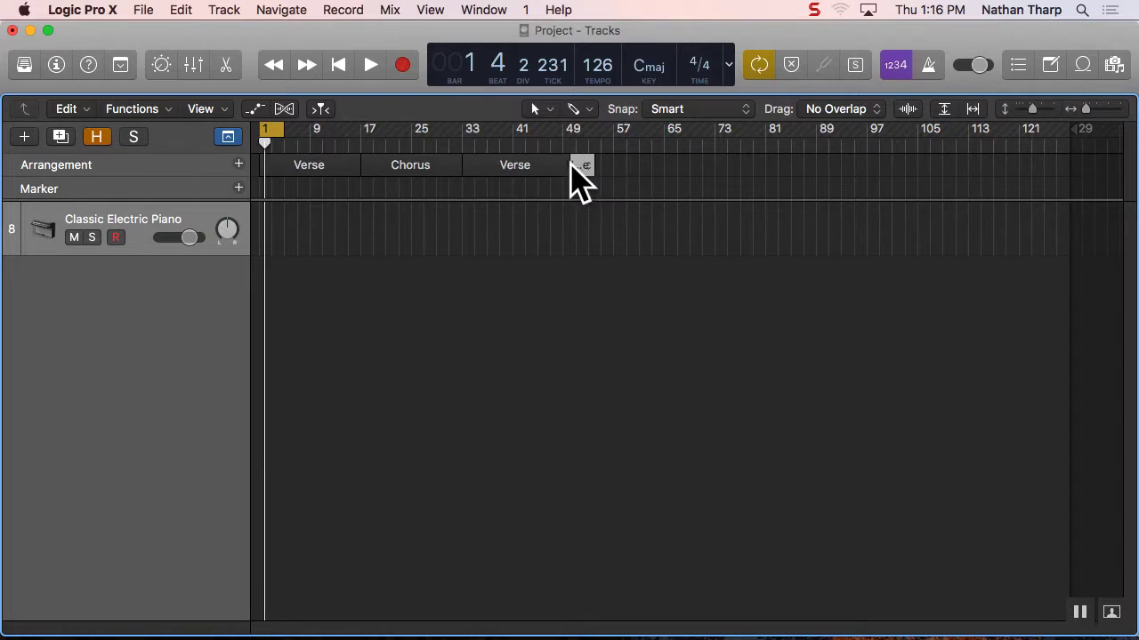
click(578, 165)
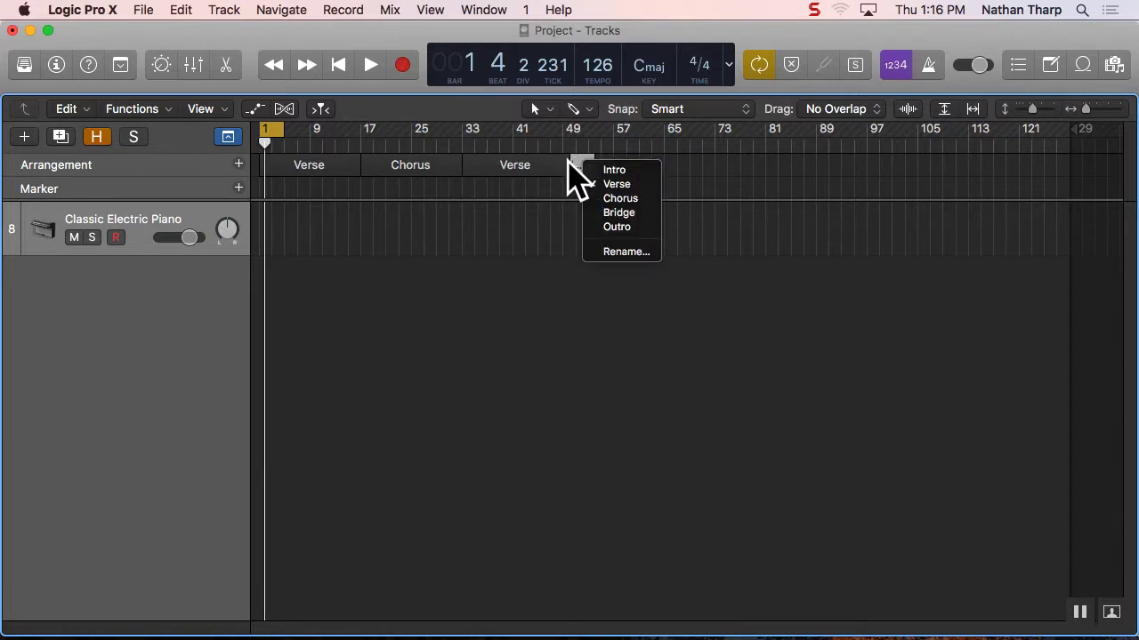
click(569, 171)
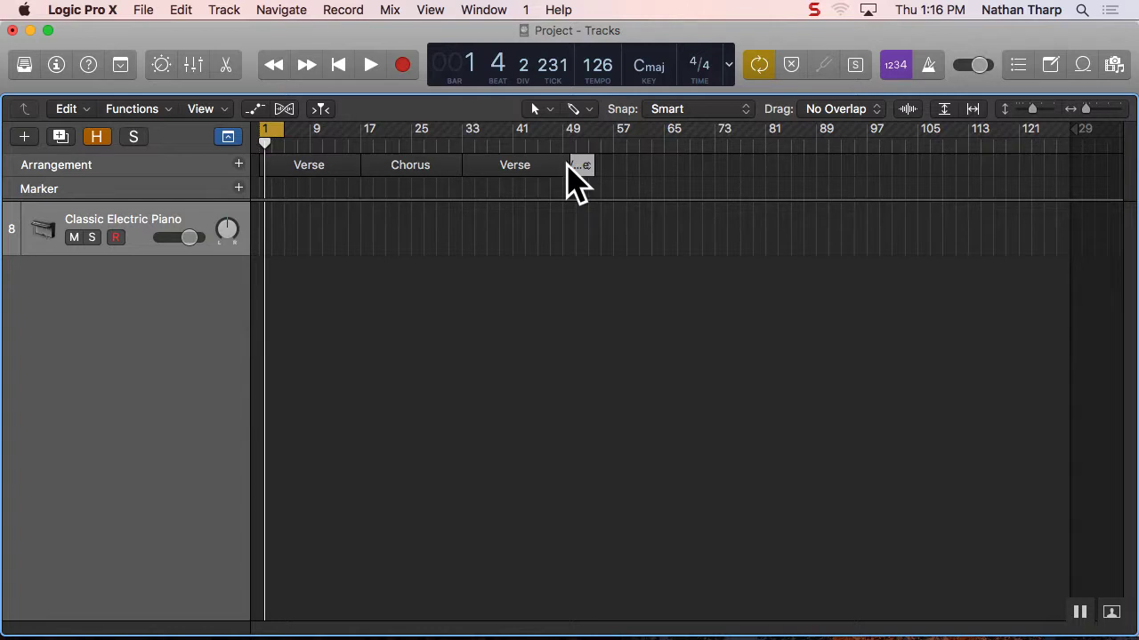
click(568, 165)
click(565, 175)
mouse_move(562, 166)
mouse_down()
mouse_move(545, 164)
mouse_move(566, 166)
mouse_up()
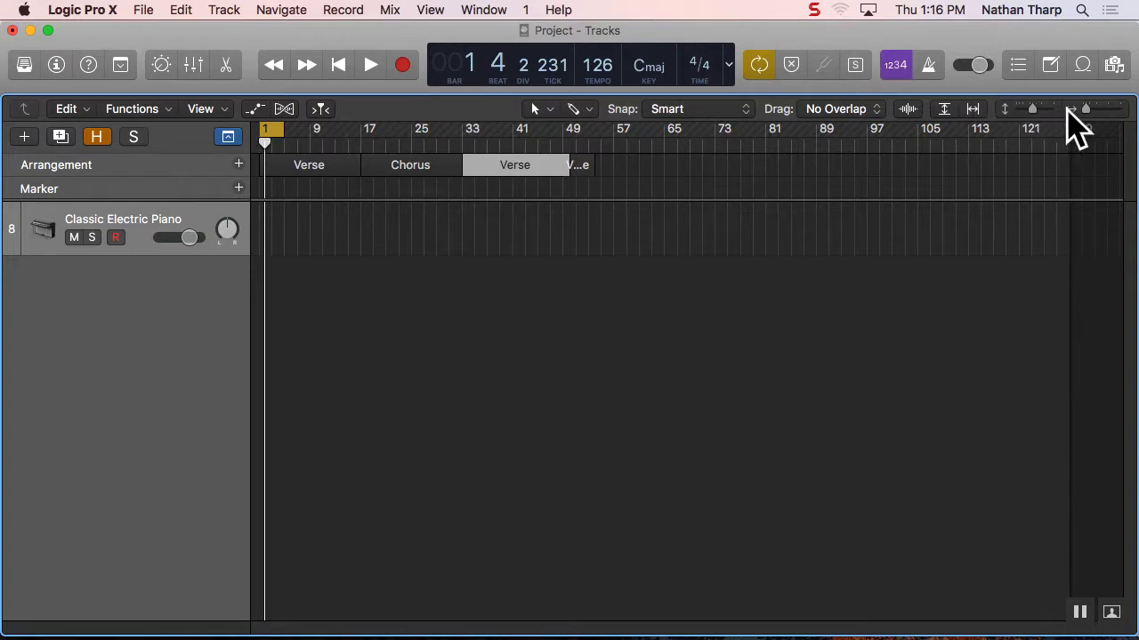
drag(1082, 111, 1087, 112)
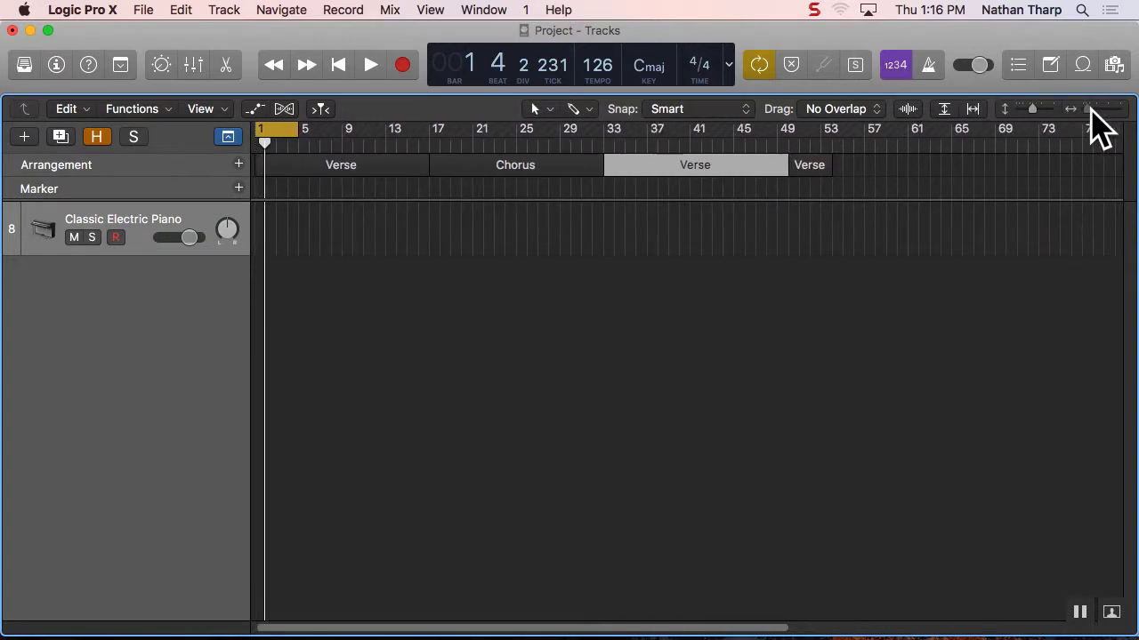
- Fit the fourth arrangement section to bars 49 to 65 and name it Chorus
click(820, 167)
click(794, 163)
mouse_move(789, 168)
mouse_down()
mouse_move(769, 167)
mouse_move(984, 166)
mouse_move(949, 167)
mouse_up()
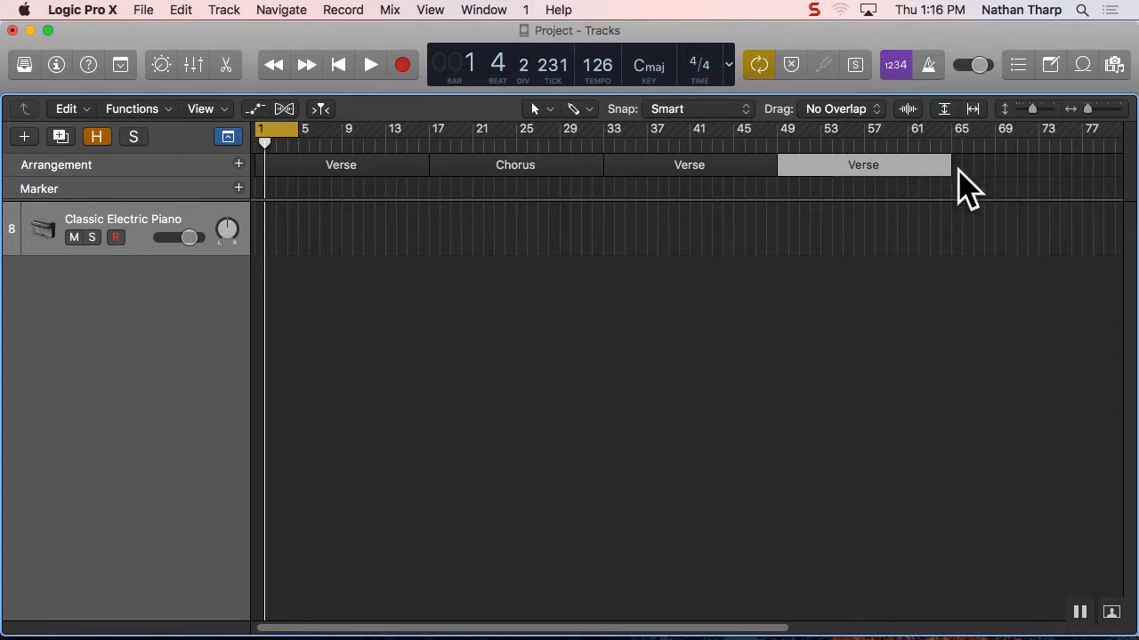
click(870, 169)
click(887, 197)
- Add a fifth arrangement section at bar 65, name it Bridge and stretch it to about bar 81
click(955, 170)
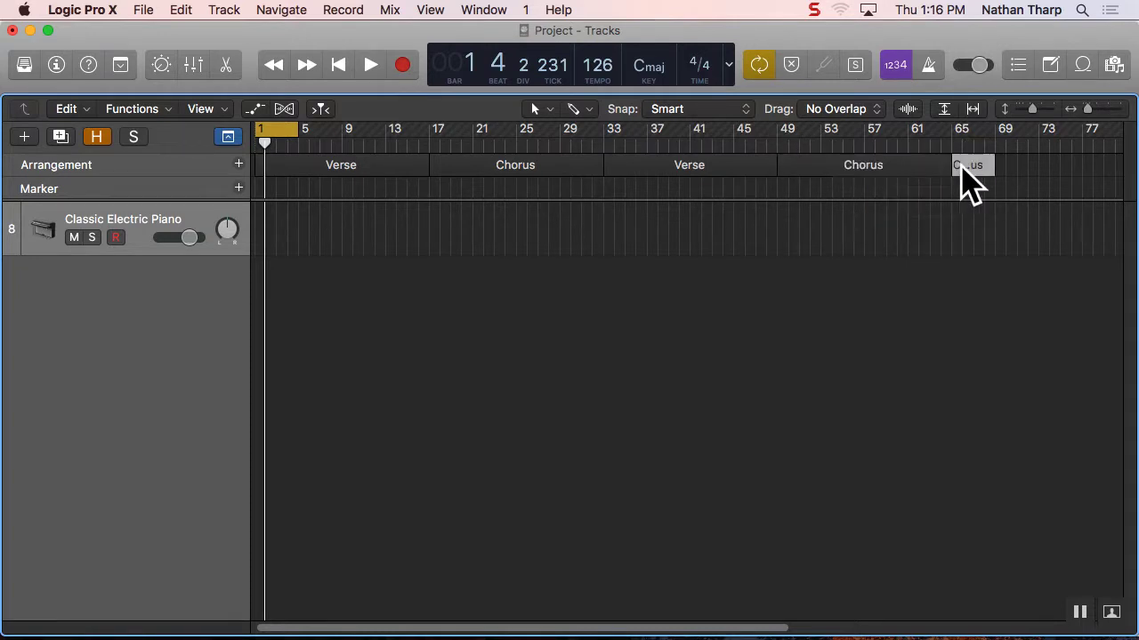
click(961, 166)
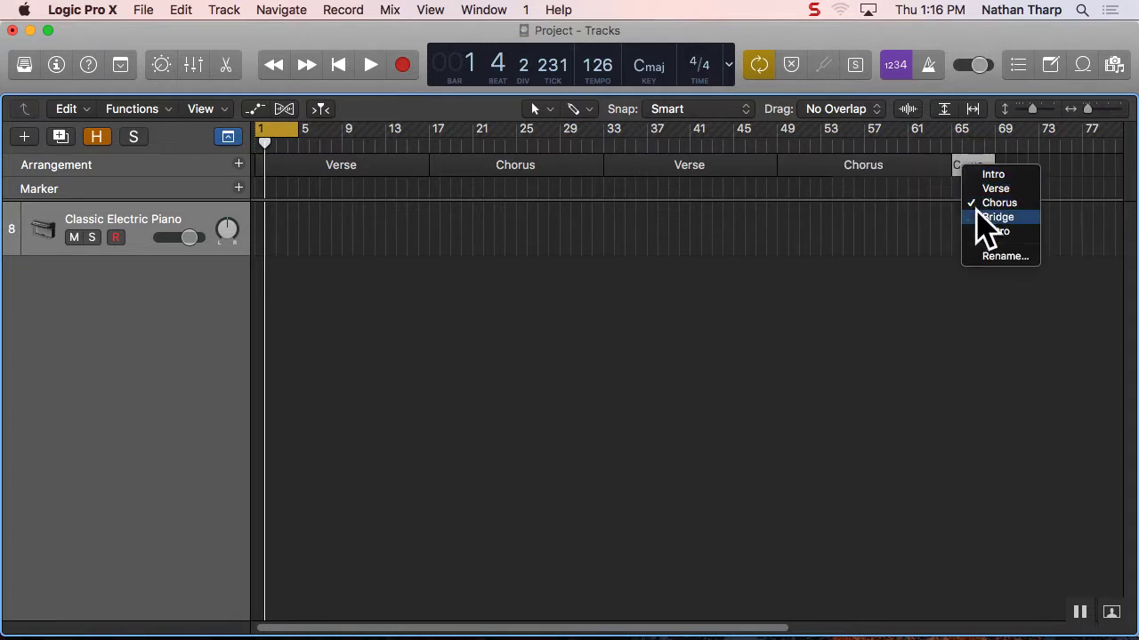
click(987, 217)
mouse_move(990, 166)
mouse_down()
mouse_move(1118, 165)
mouse_move(933, 178)
mouse_move(945, 172)
mouse_up()
- Add a Chorus section after the Bridge, fit it between bars 81 and 97, and deselect it
click(960, 167)
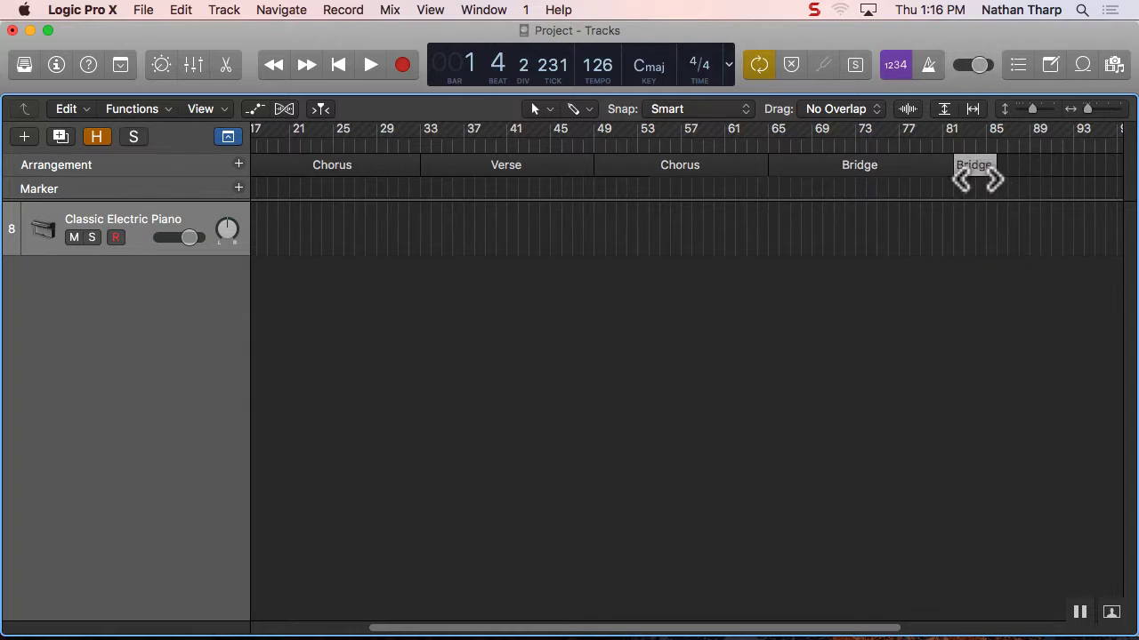
click(980, 166)
click(1017, 201)
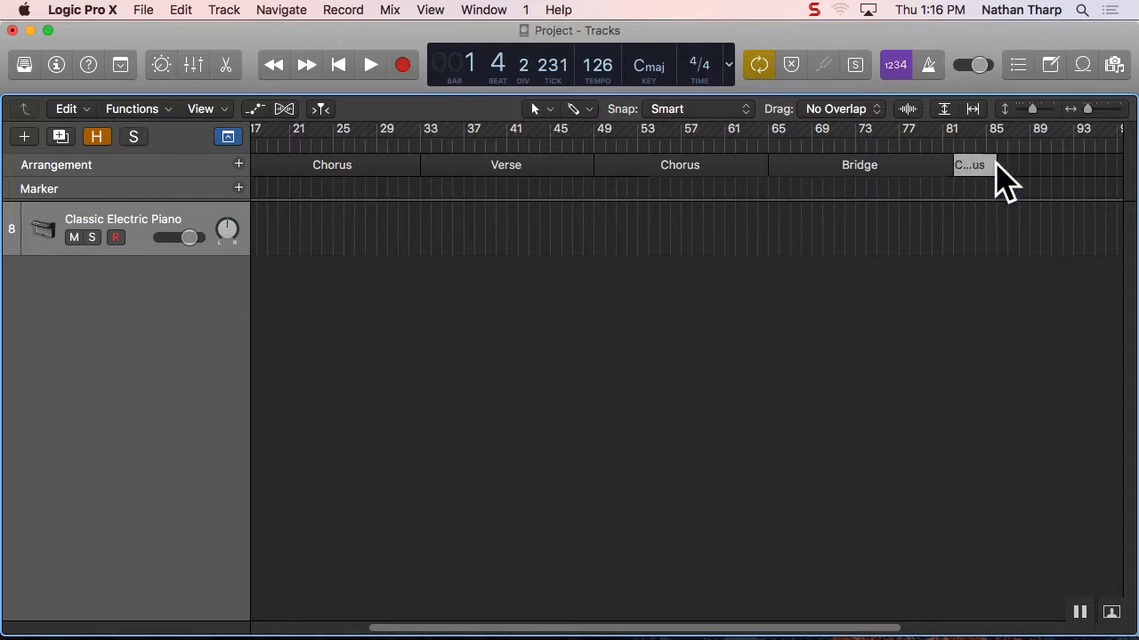
mouse_move(951, 167)
mouse_down()
mouse_move(1112, 161)
mouse_move(1064, 169)
mouse_up()
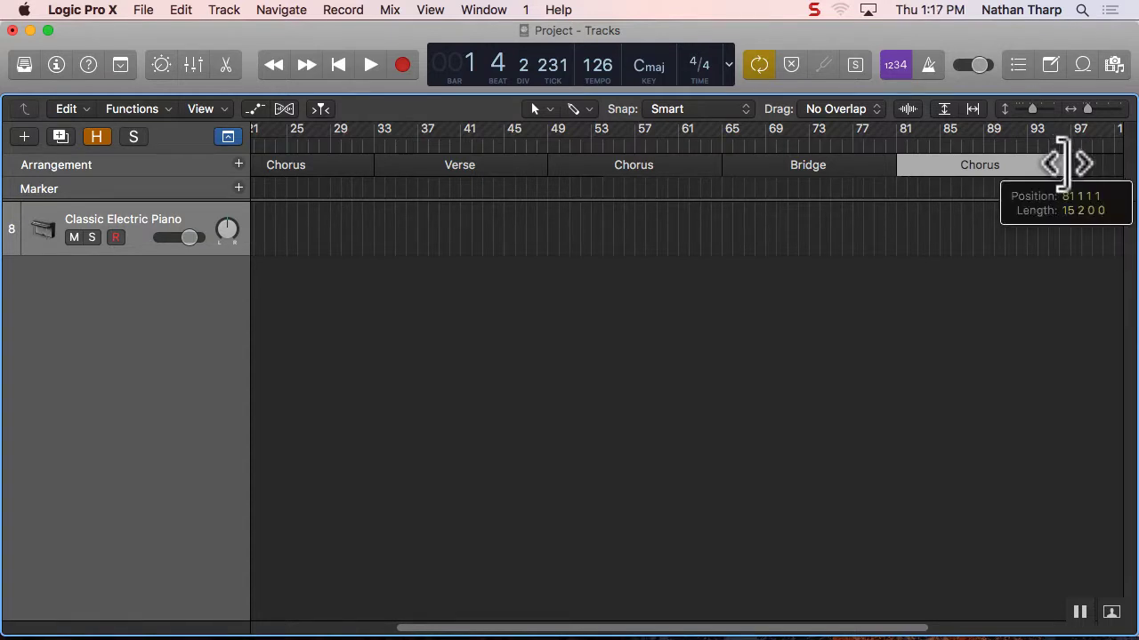
click(972, 110)
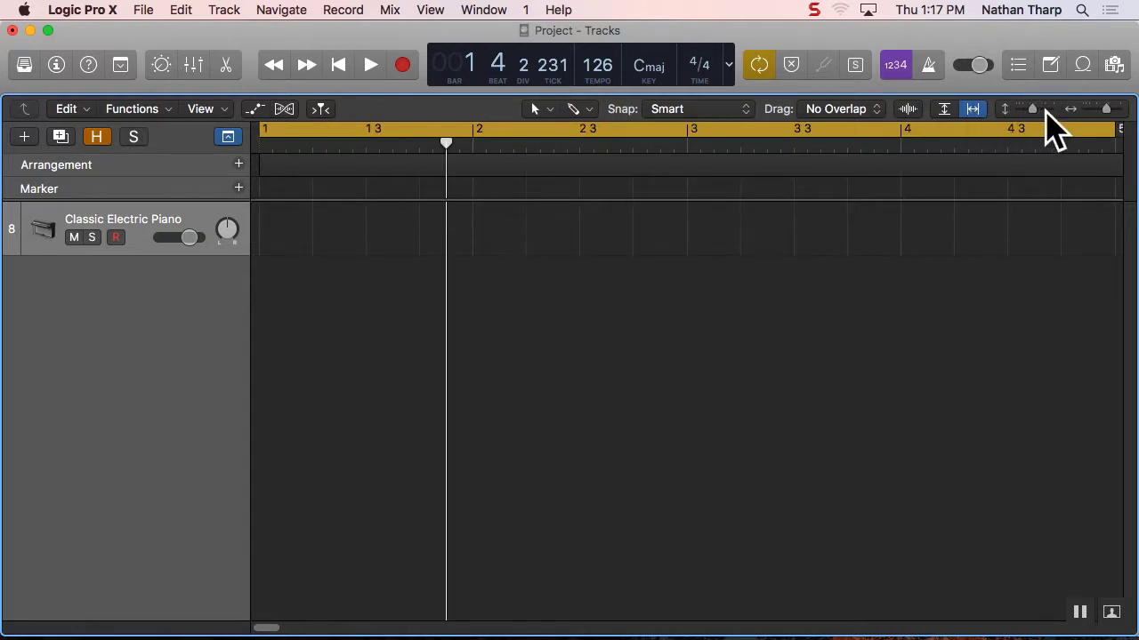
drag(1108, 113, 1069, 112)
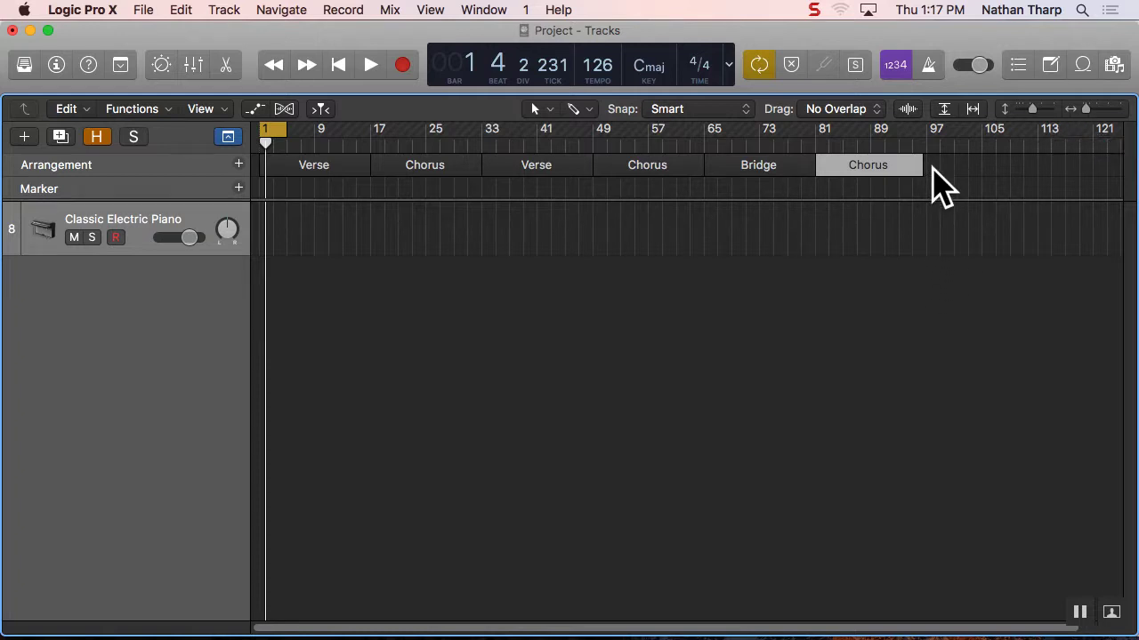
drag(918, 170, 923, 170)
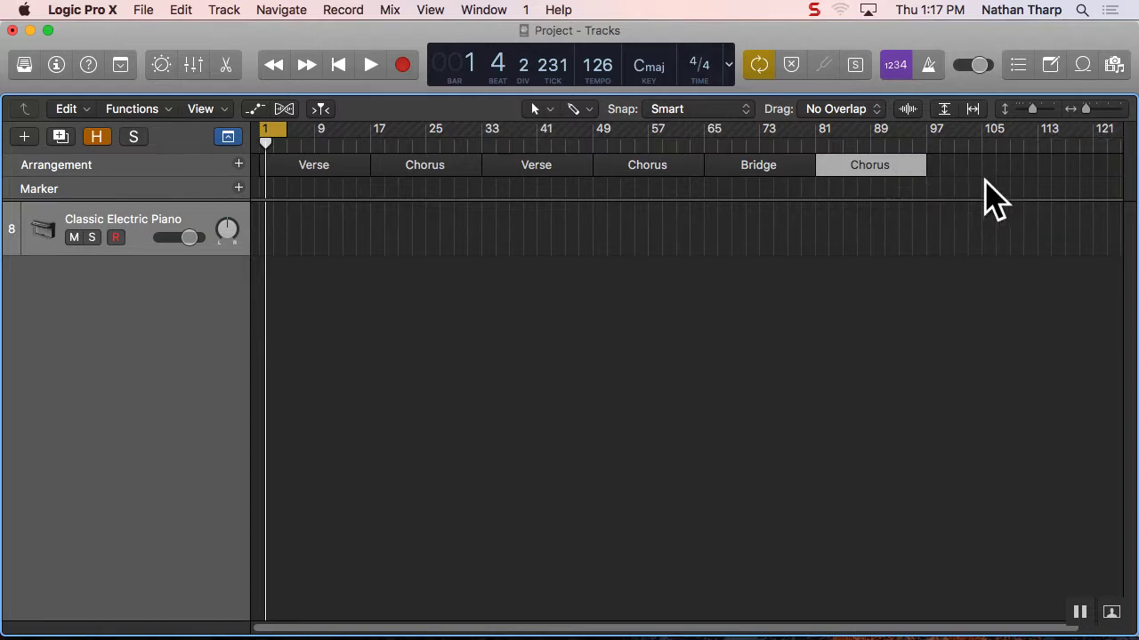
click(943, 378)
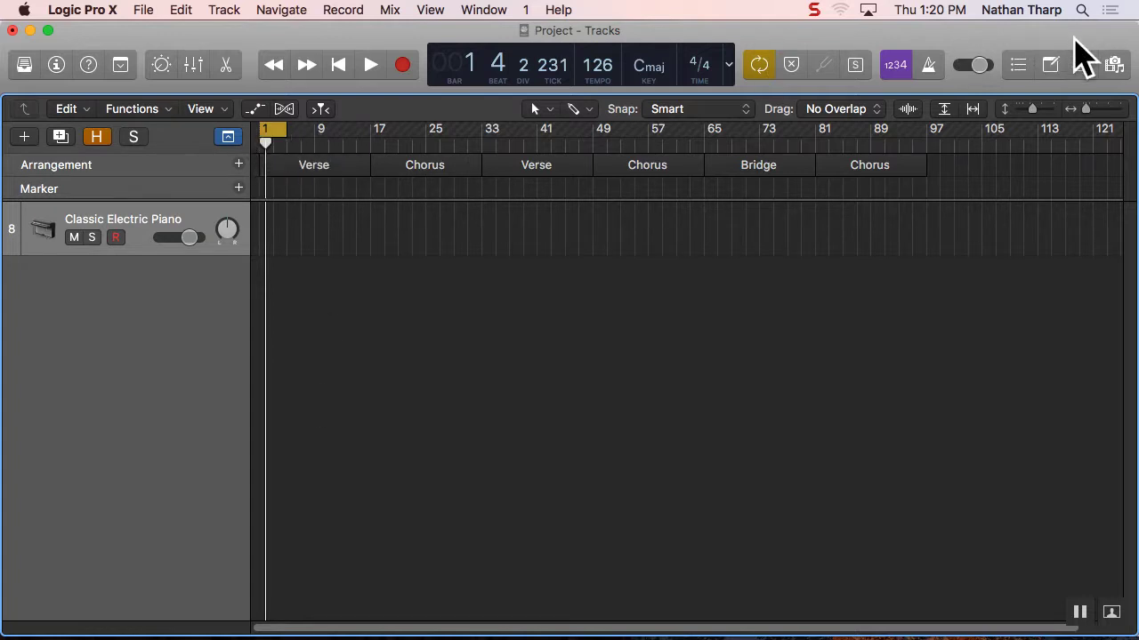
- Add a marker at bar 1 on the Marker track and name it Am
click(972, 110)
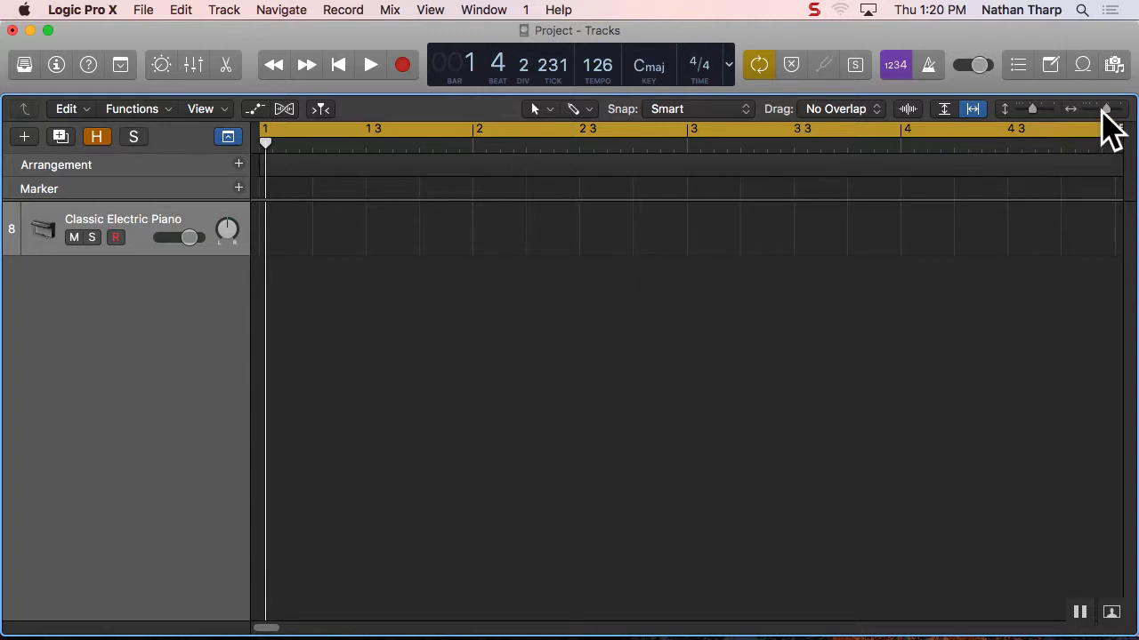
drag(1105, 111, 1090, 113)
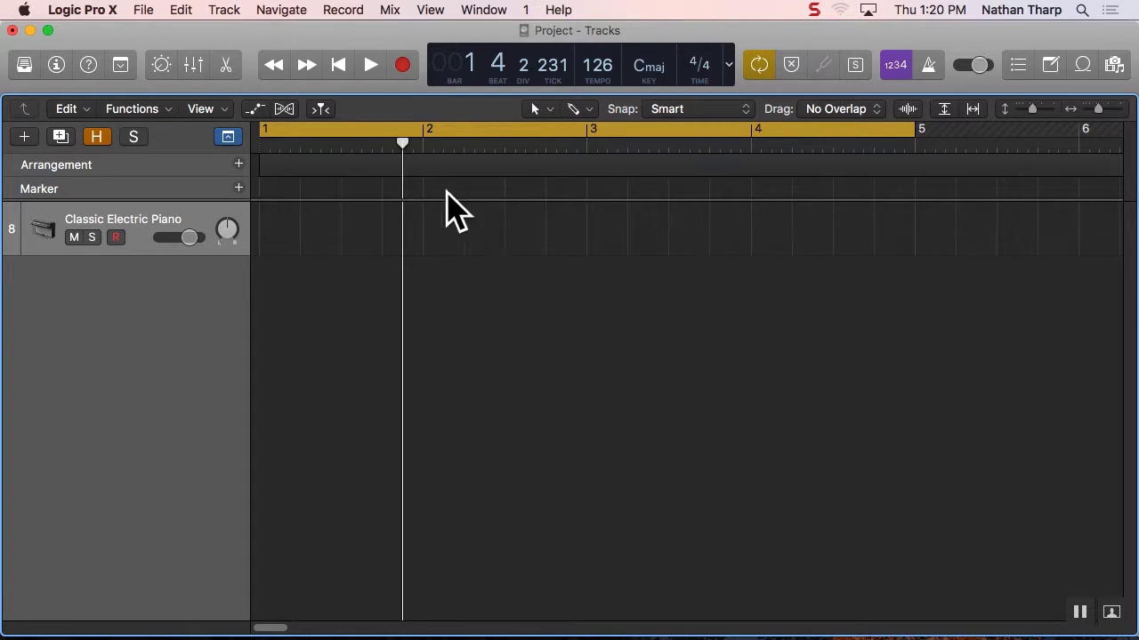
right_click(171, 191)
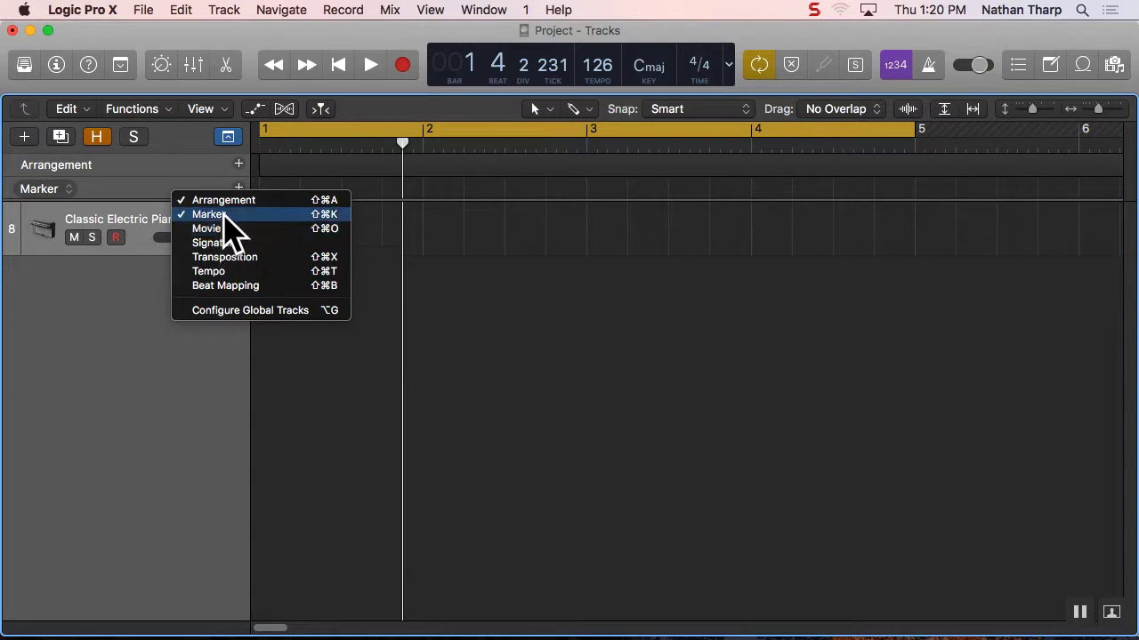
click(302, 383)
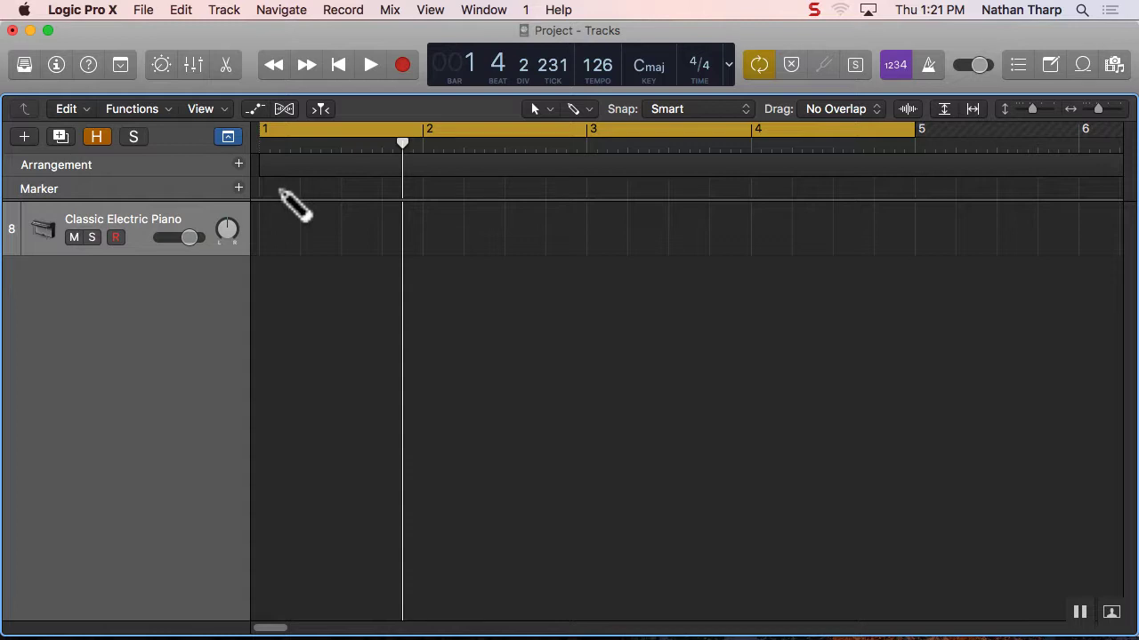
click(265, 187)
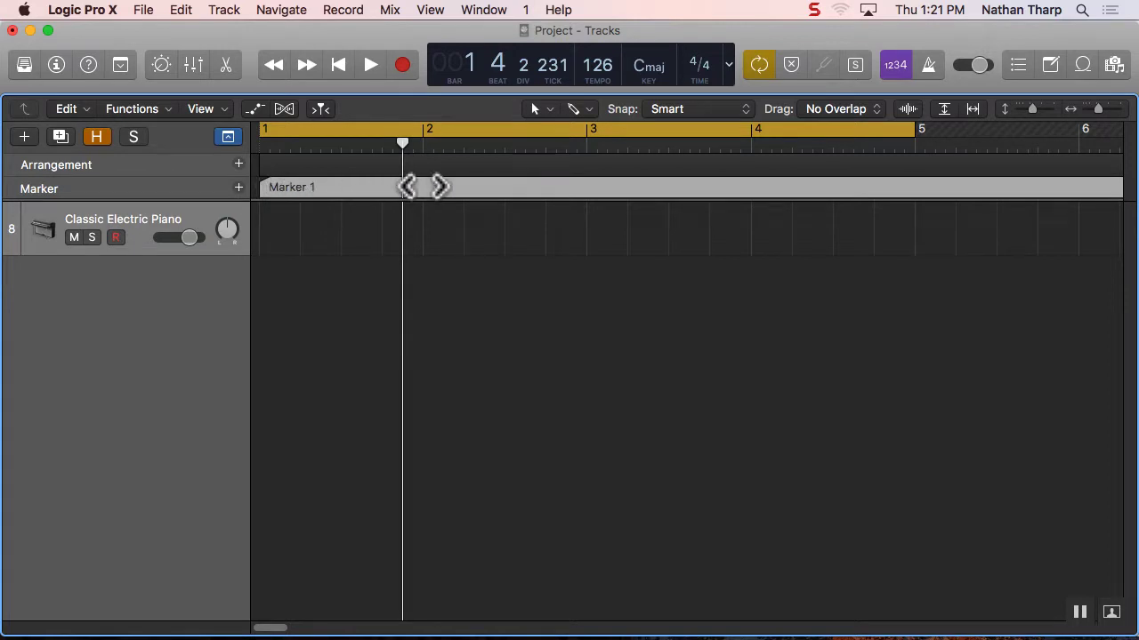
double_click(307, 187)
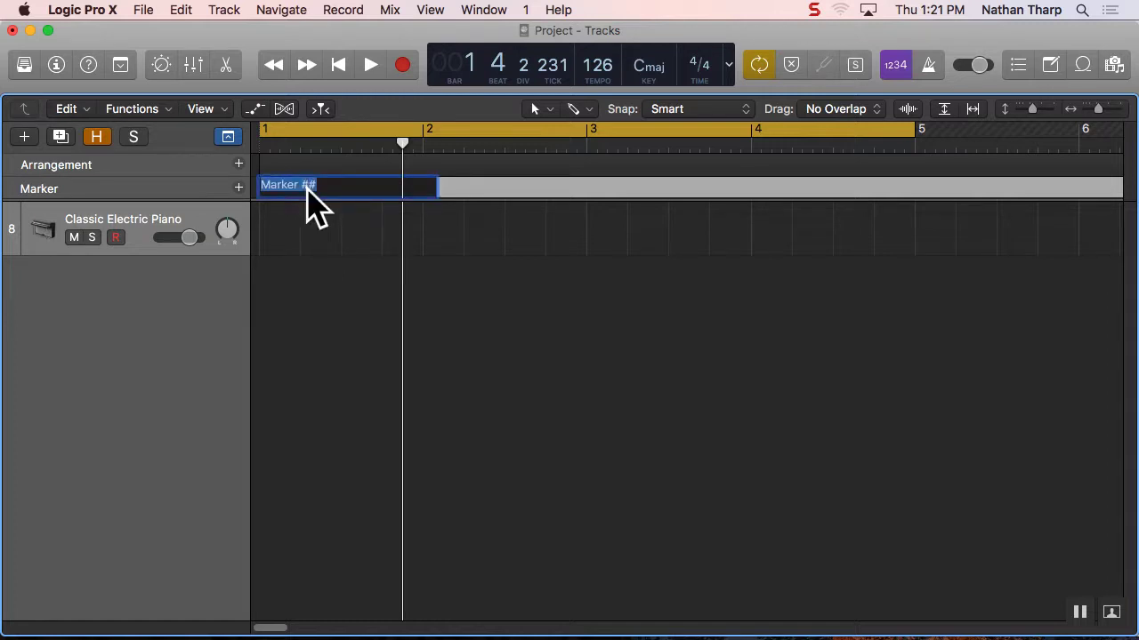
text(Am)
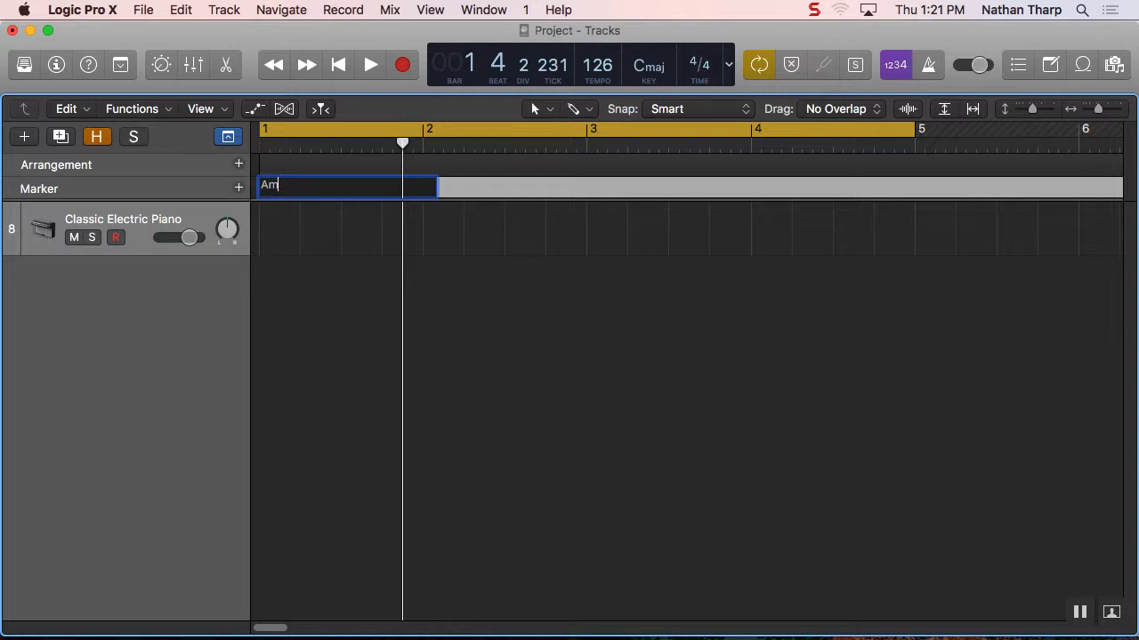
key(Return)
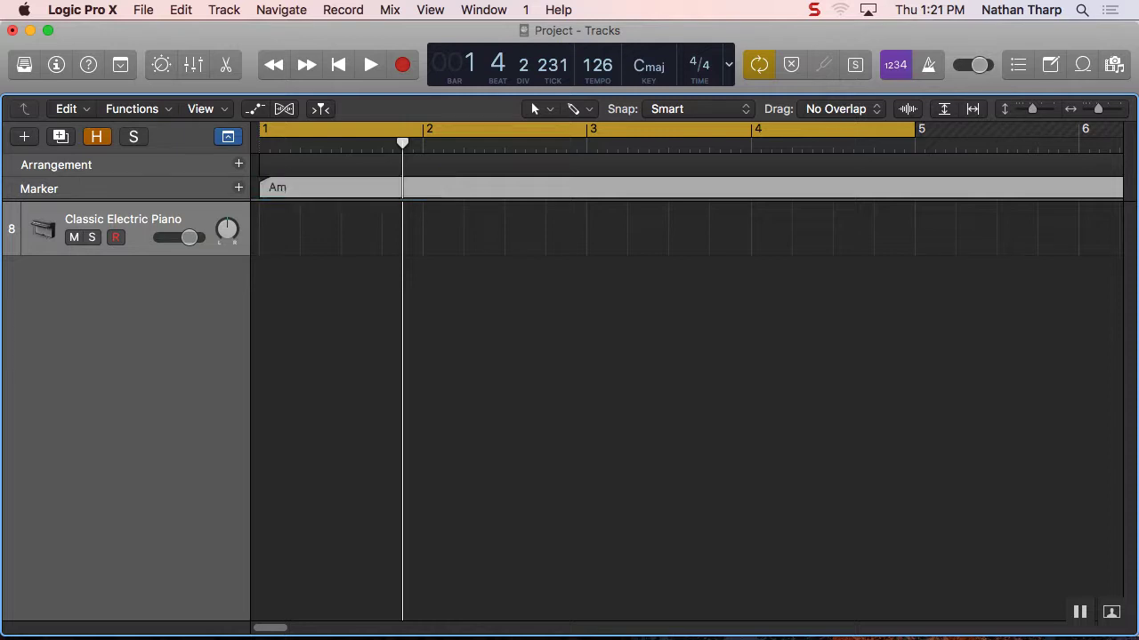
- Add a second marker at bar 2 and name it Em
click(426, 189)
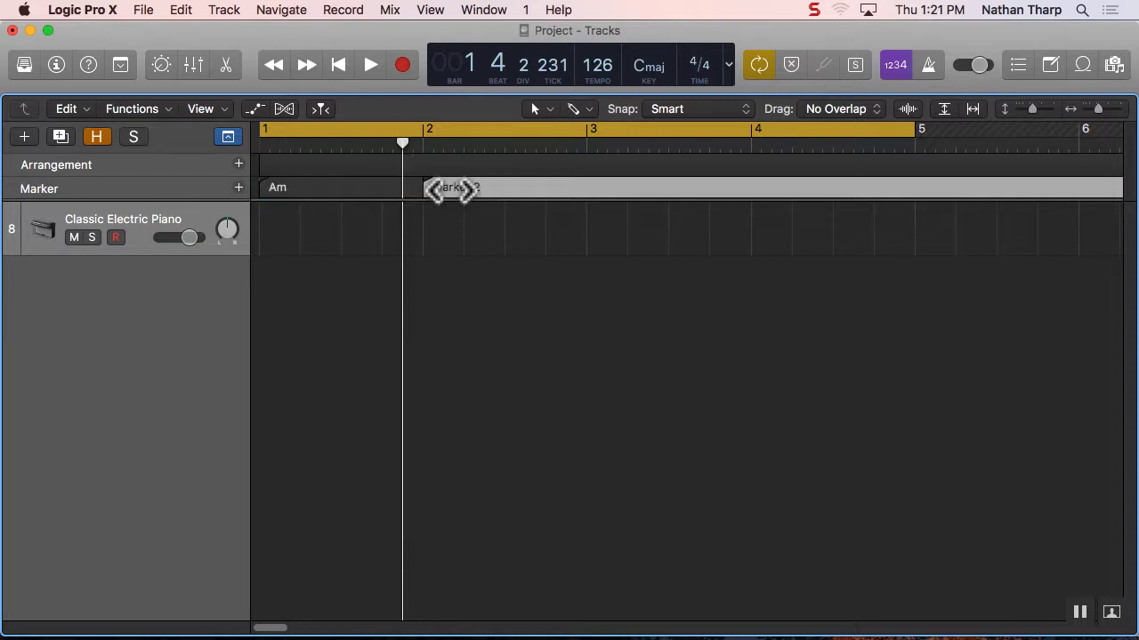
double_click(453, 190)
text(Em)
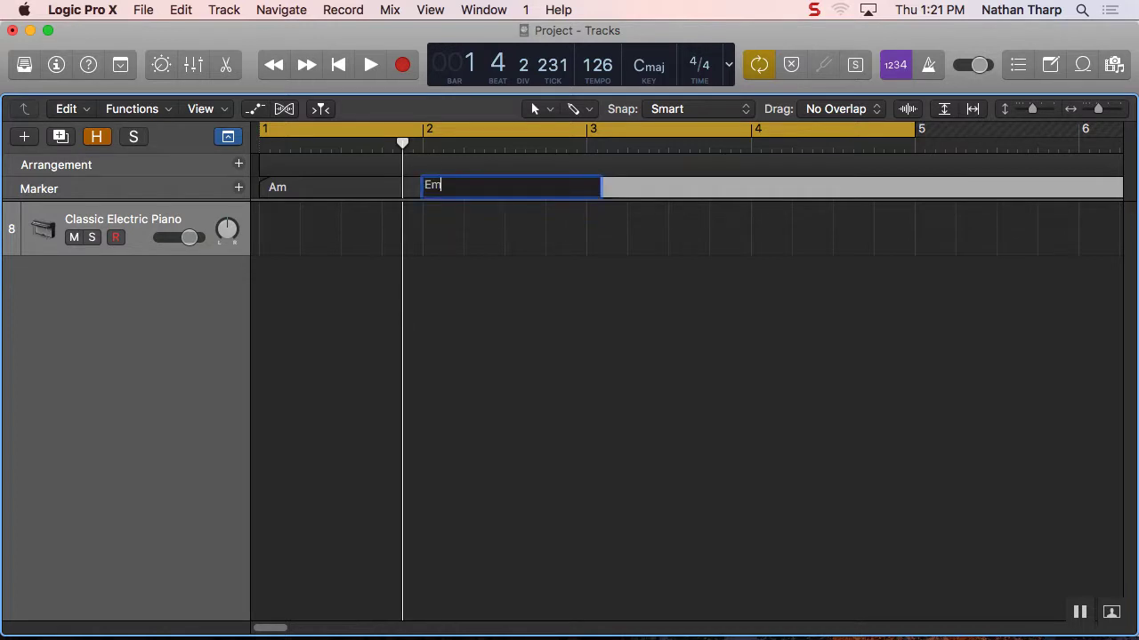
key(Return)
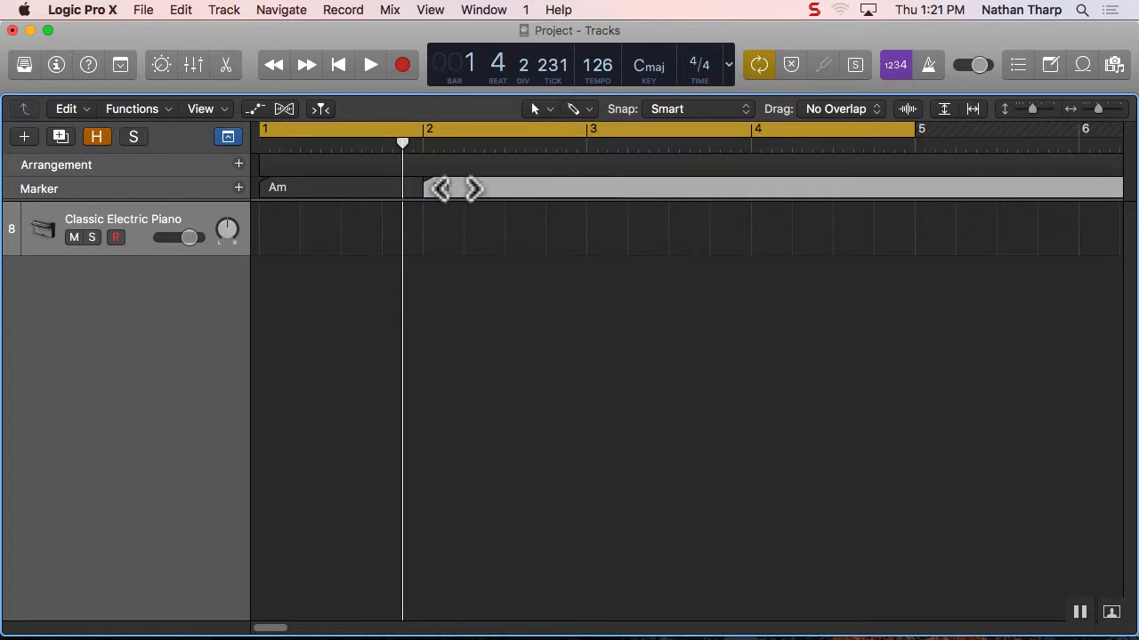
- Add a third marker at bar 3 on the Marker track and name it G
click(597, 190)
double_click(614, 192)
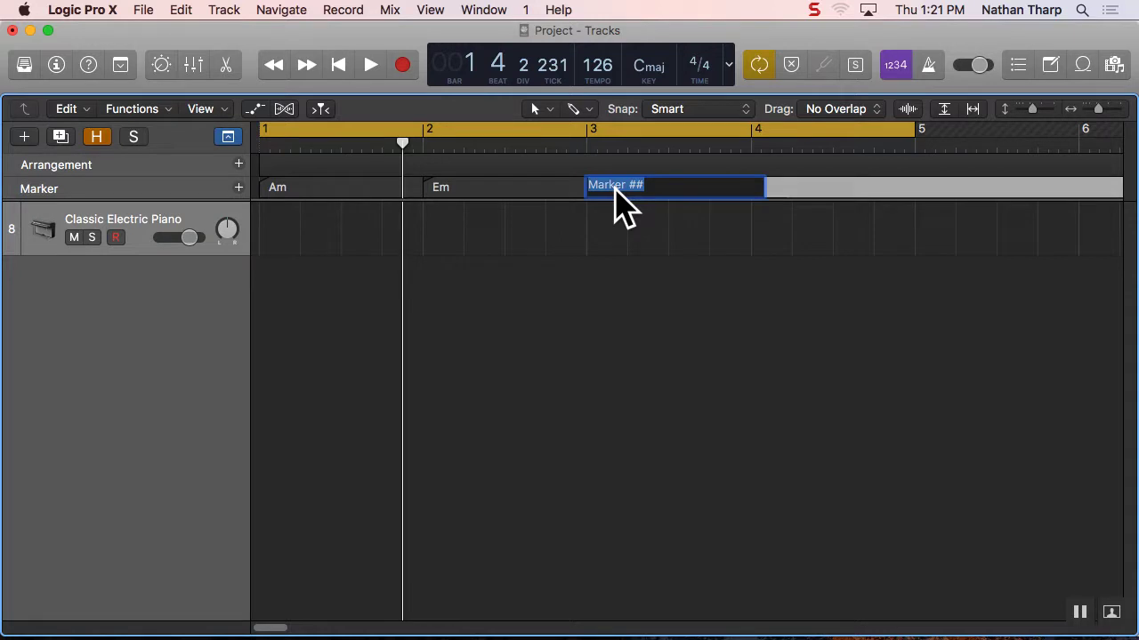
text(G)
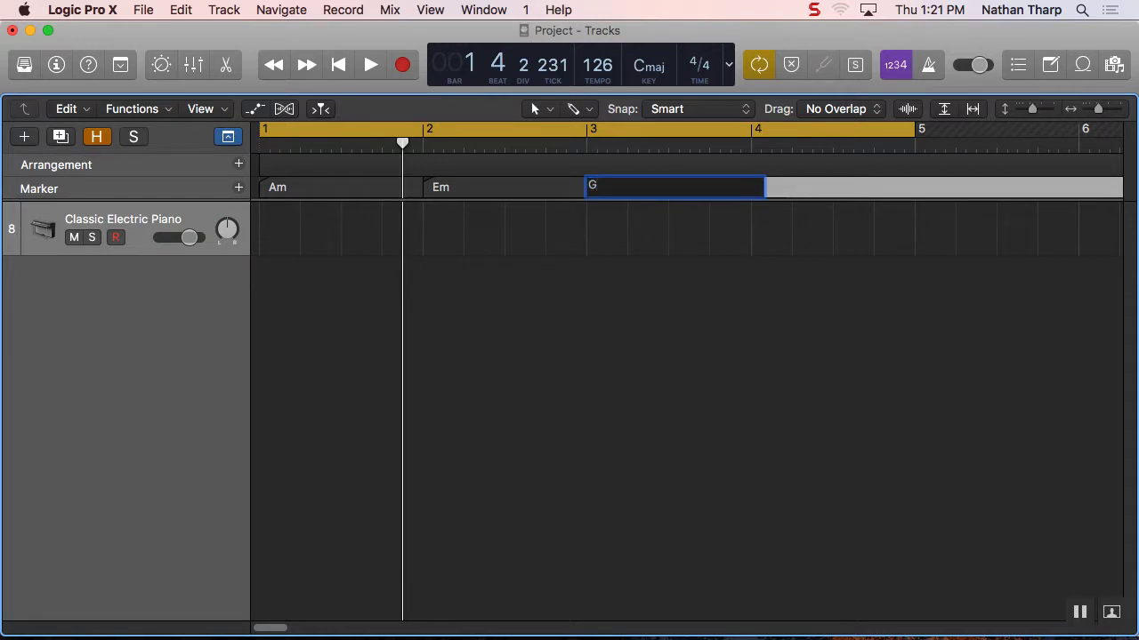
key(Return)
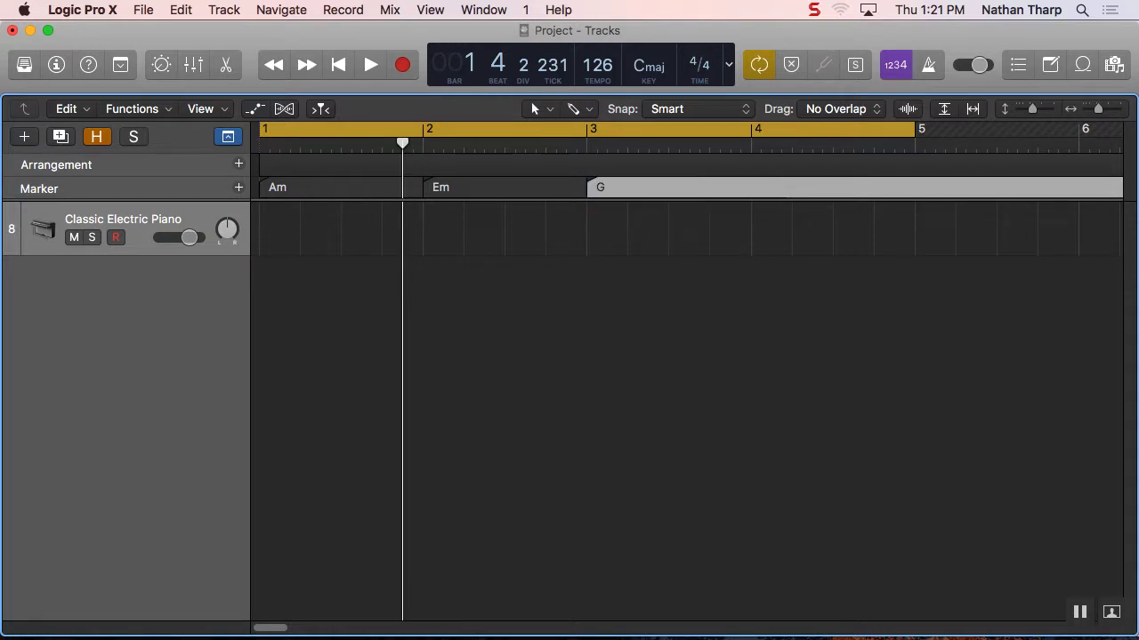
- Add a fourth marker at bar 4 and name it C
click(756, 191)
double_click(766, 189)
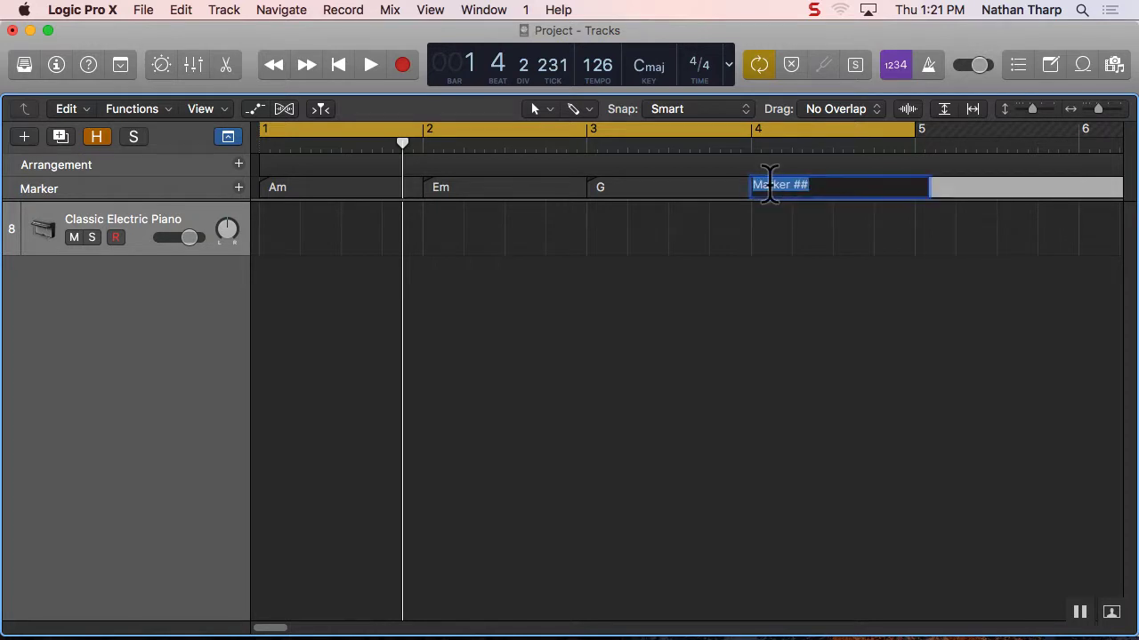
text(C)
key(Return)
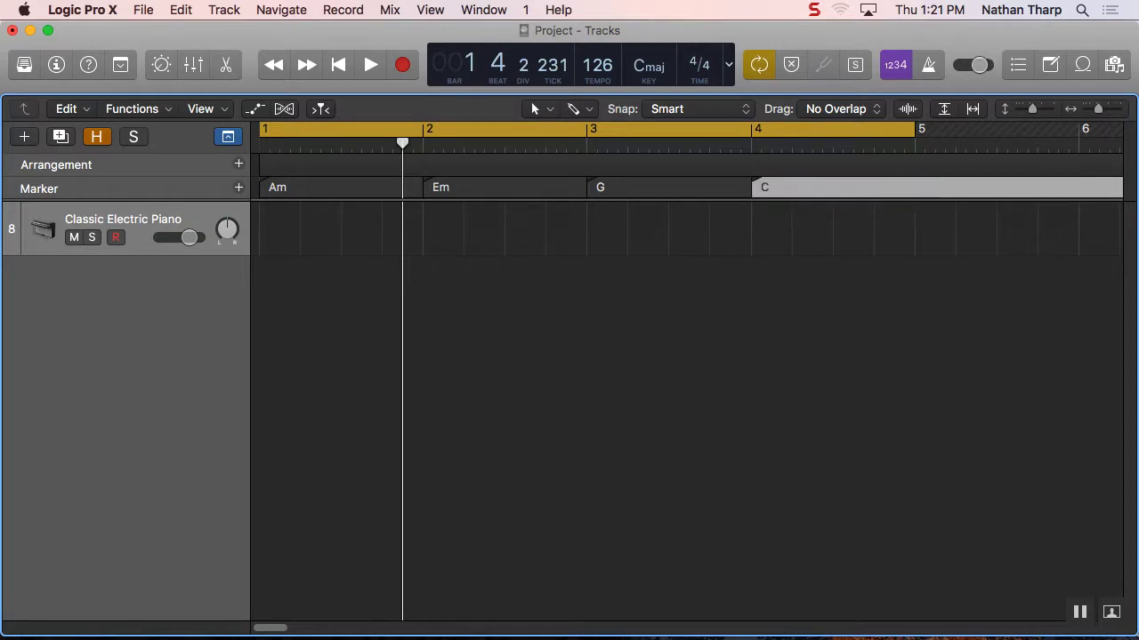
- Rename the Am marker at bar 1 with its chord notes, A-C-E
double_click(299, 190)
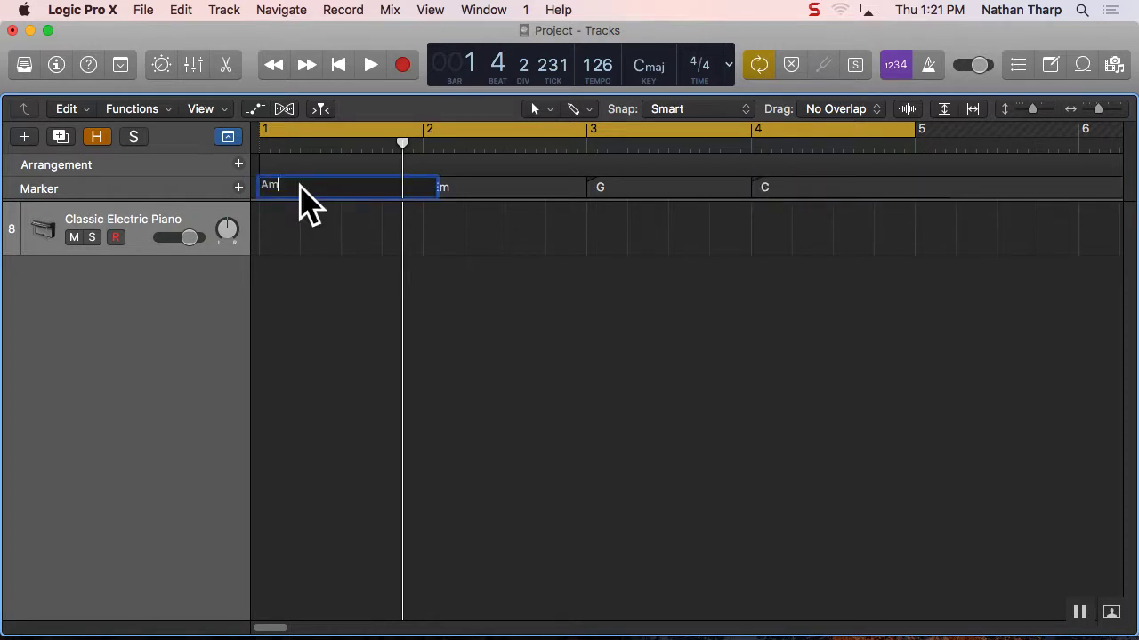
key(BackSpace)
text(-C)
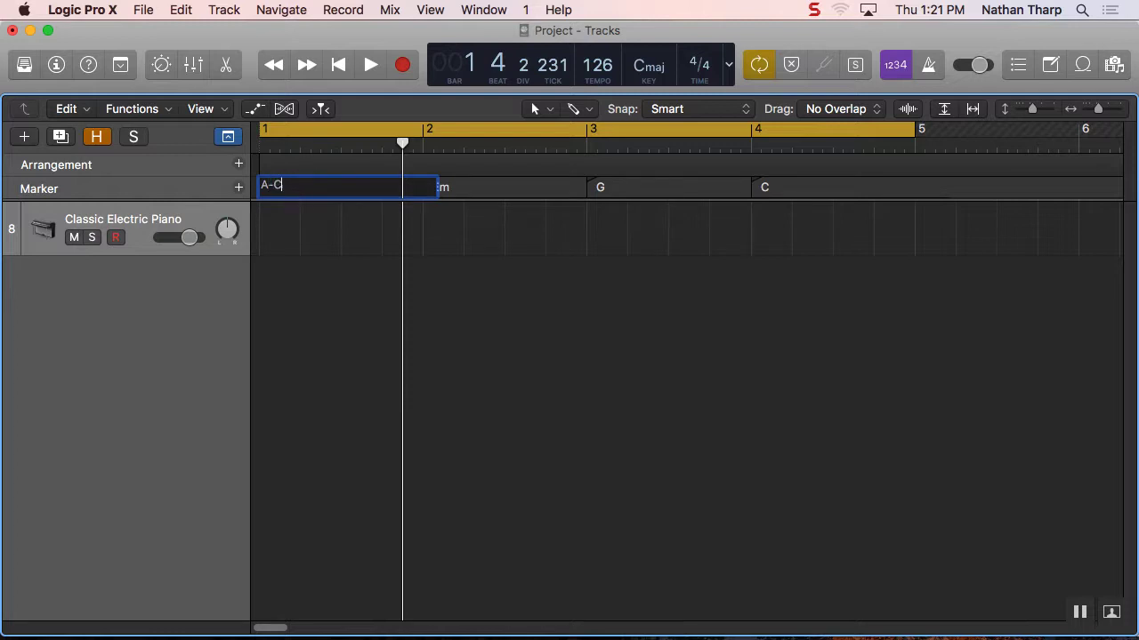
text(-E)
key(Return)
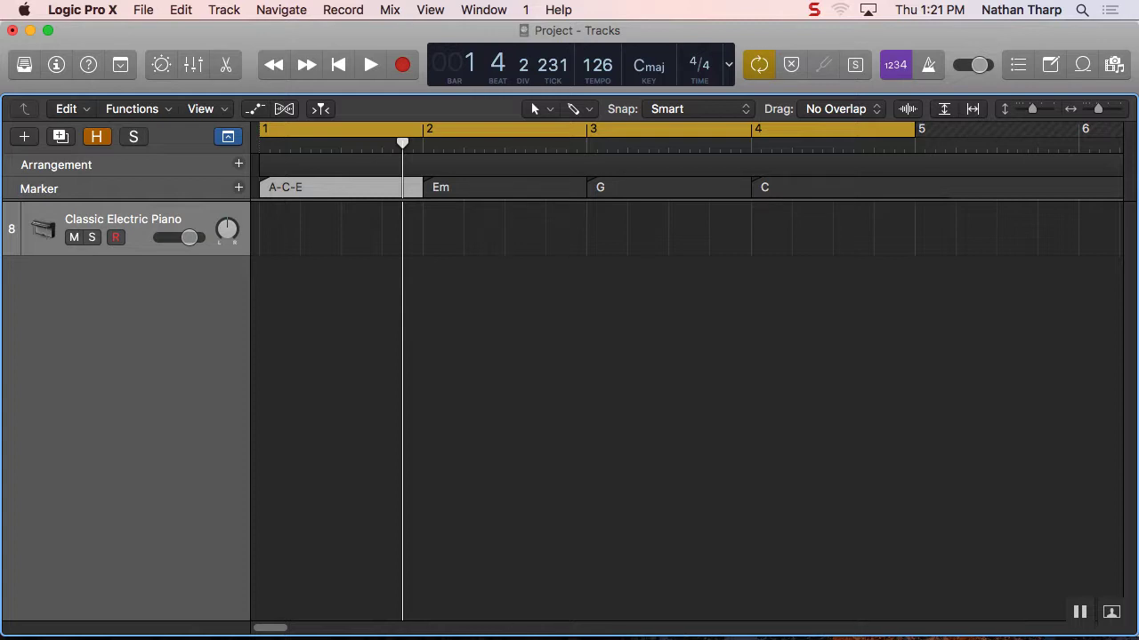
- Show the Signature global track to check the key, and hide it again
right_click(147, 160)
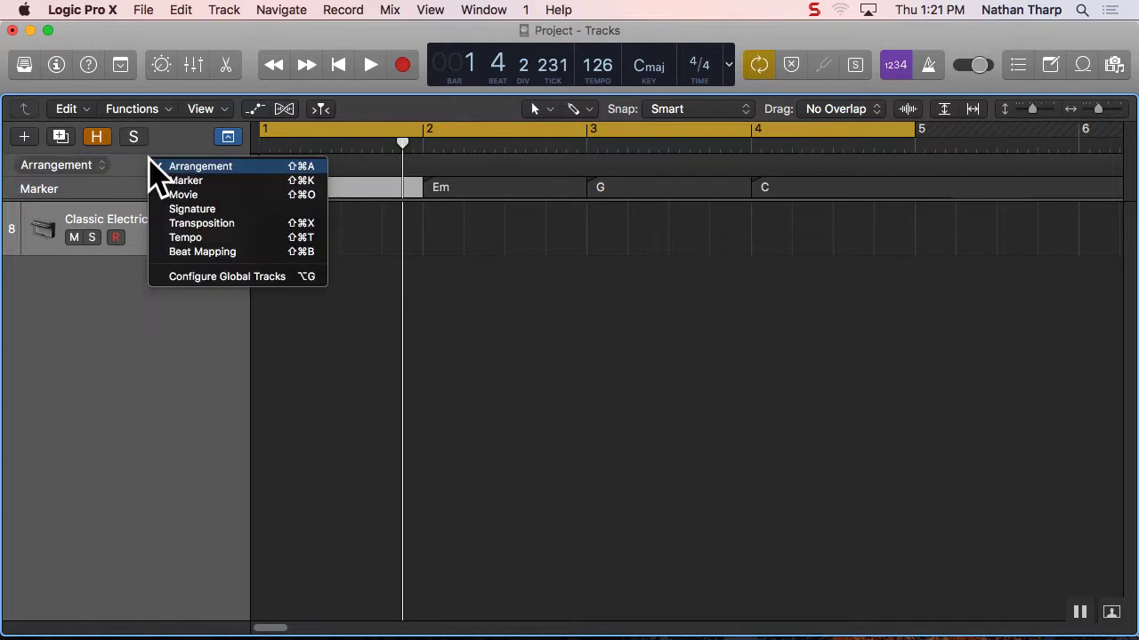
click(186, 209)
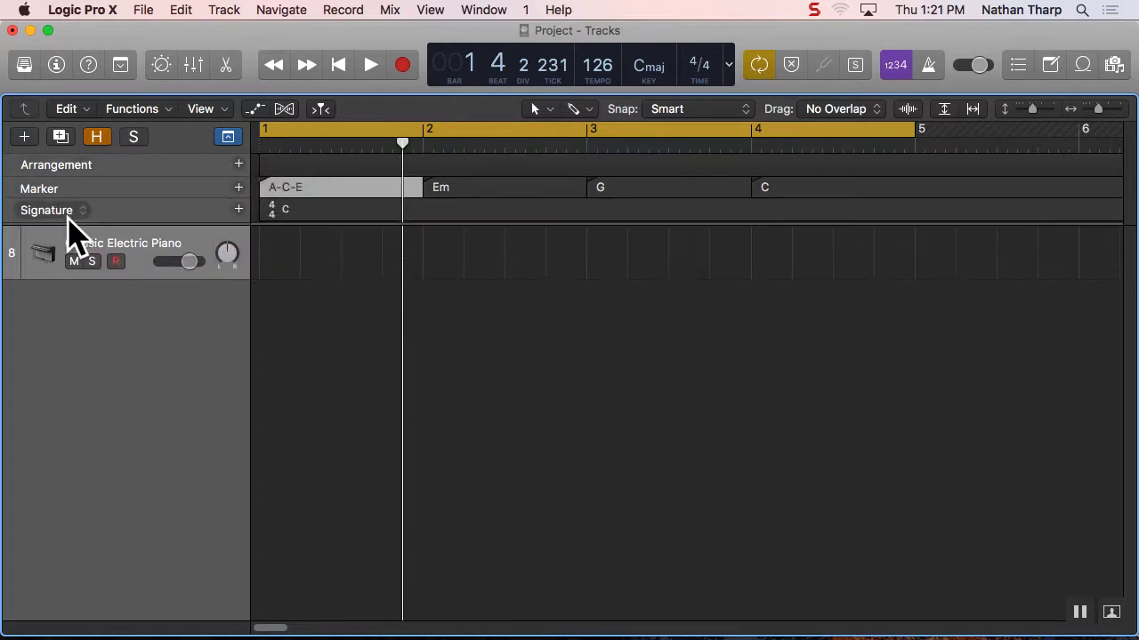
right_click(134, 219)
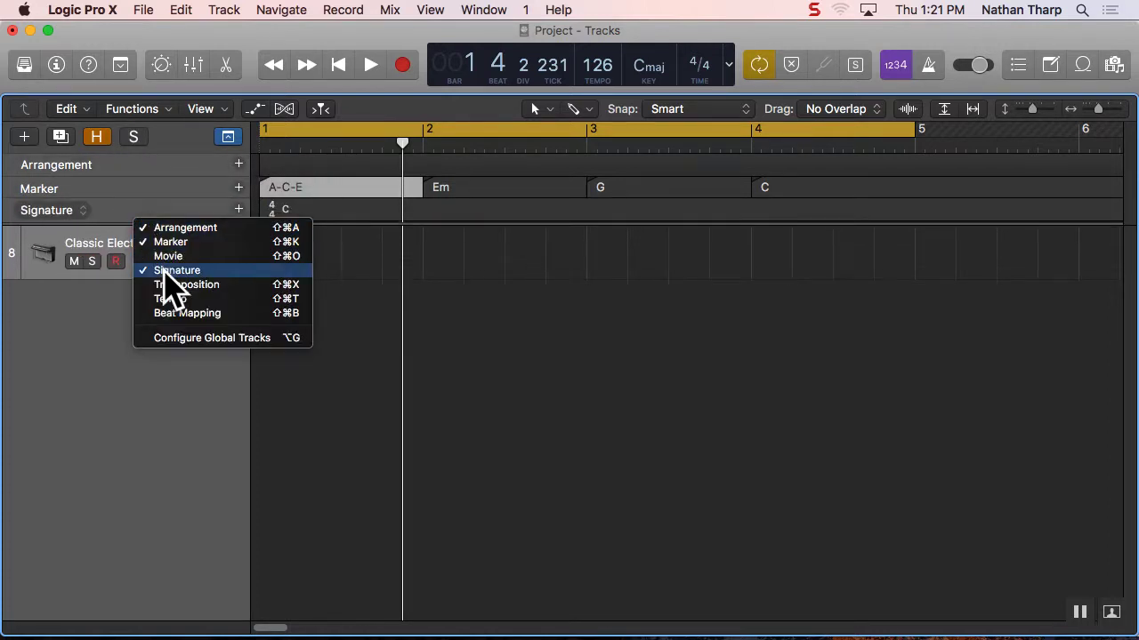
click(164, 271)
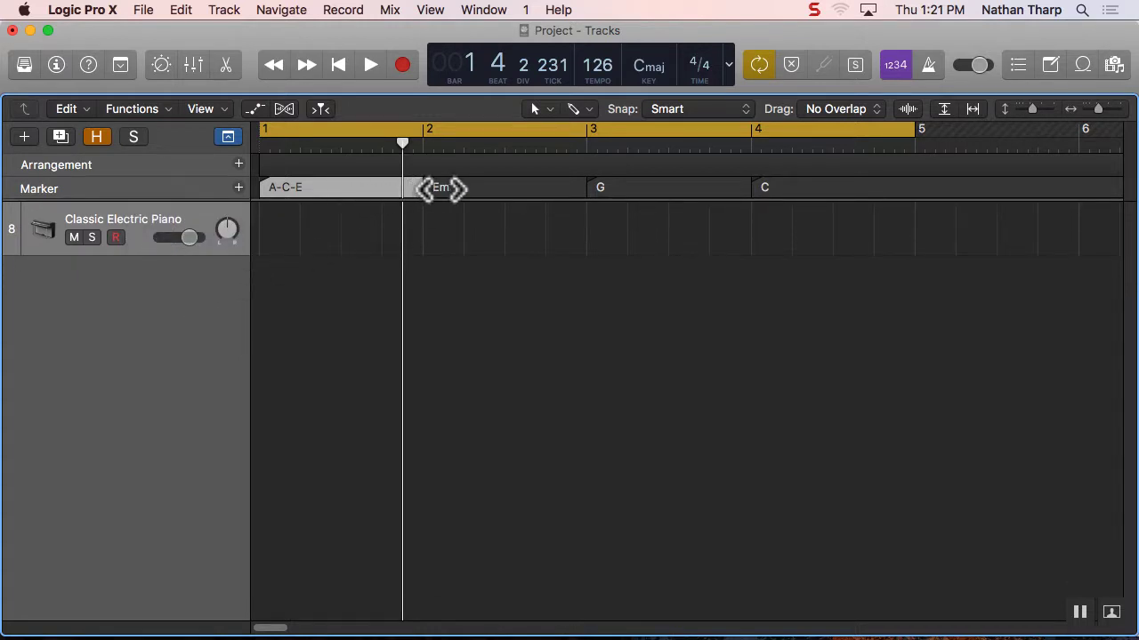
- Rename the Em marker at bar 2 as E-G-B and the G marker at bar 3 as G-B-D
double_click(436, 187)
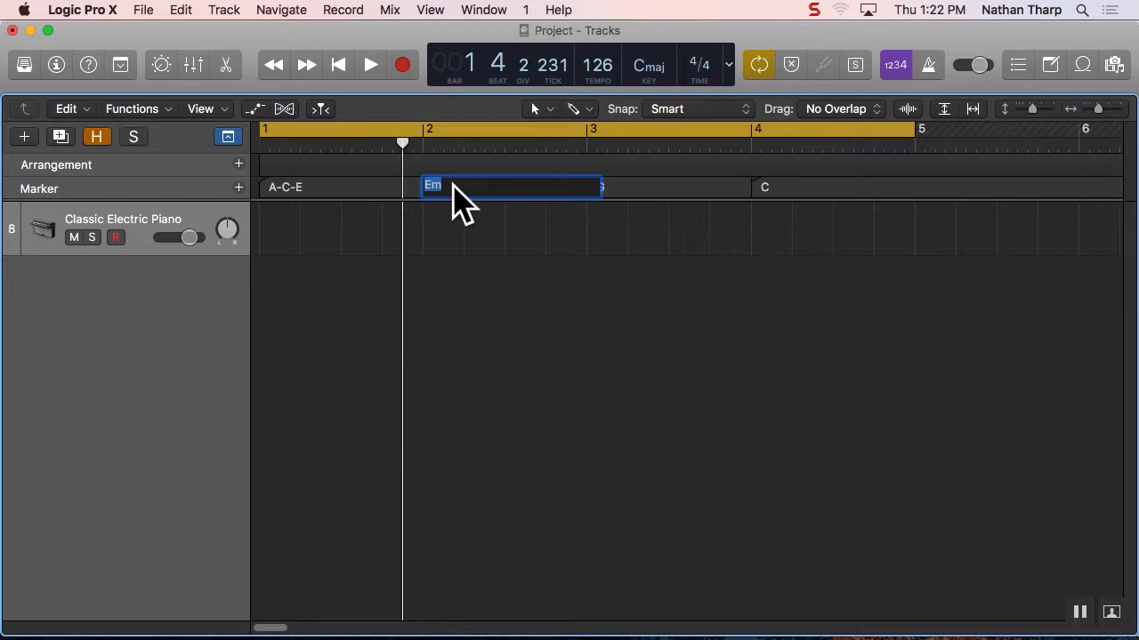
text(E-G-B)
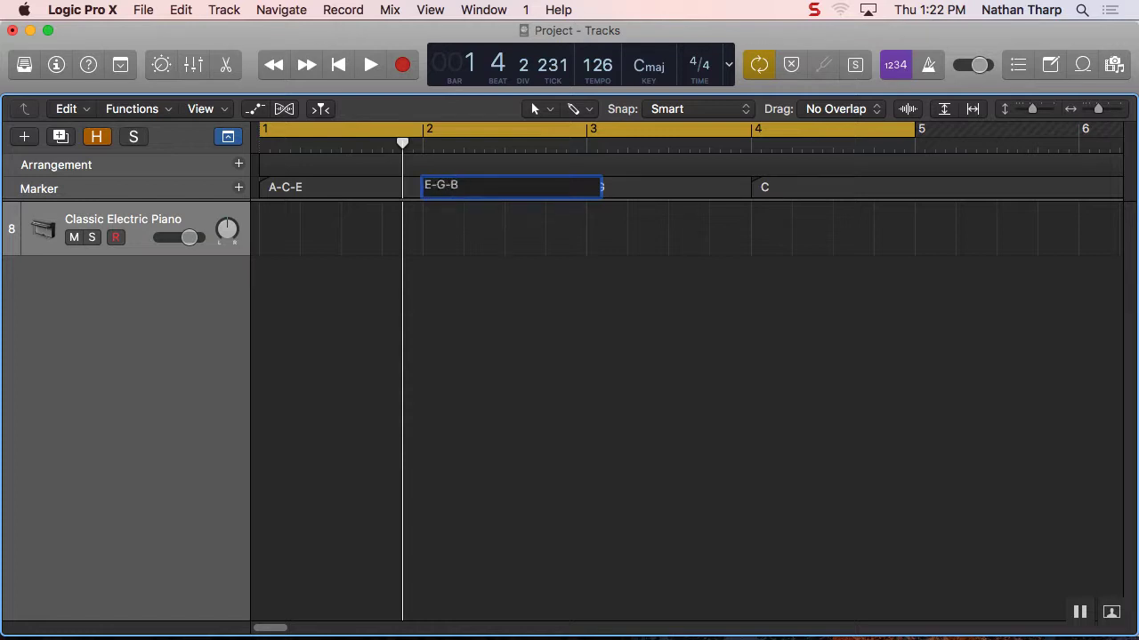
key(Return)
double_click(610, 189)
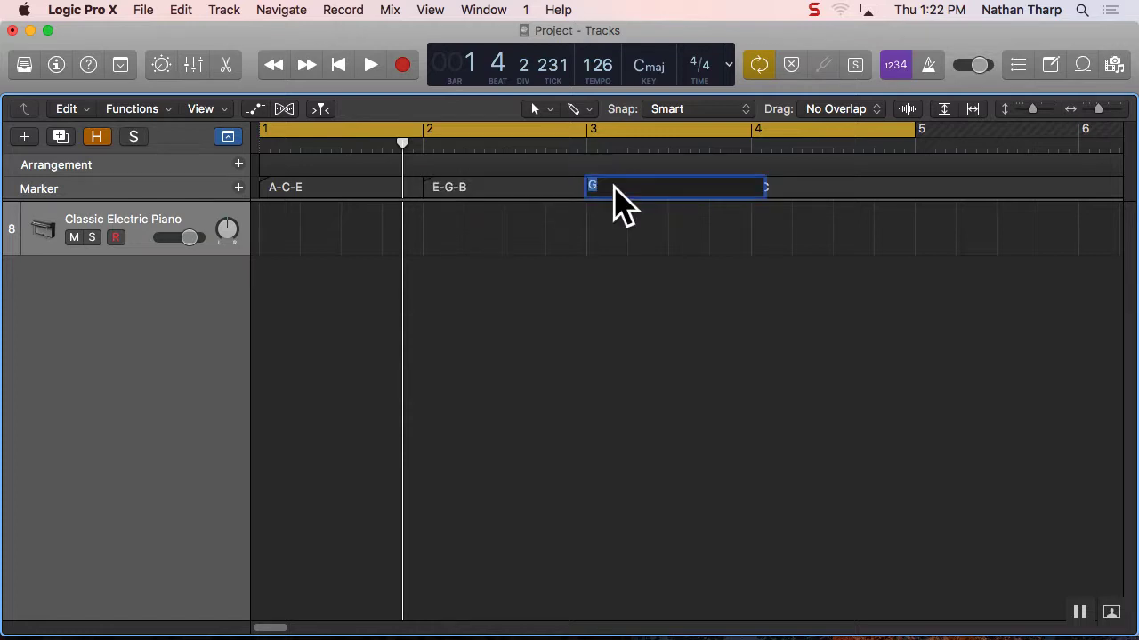
text(G-B-D)
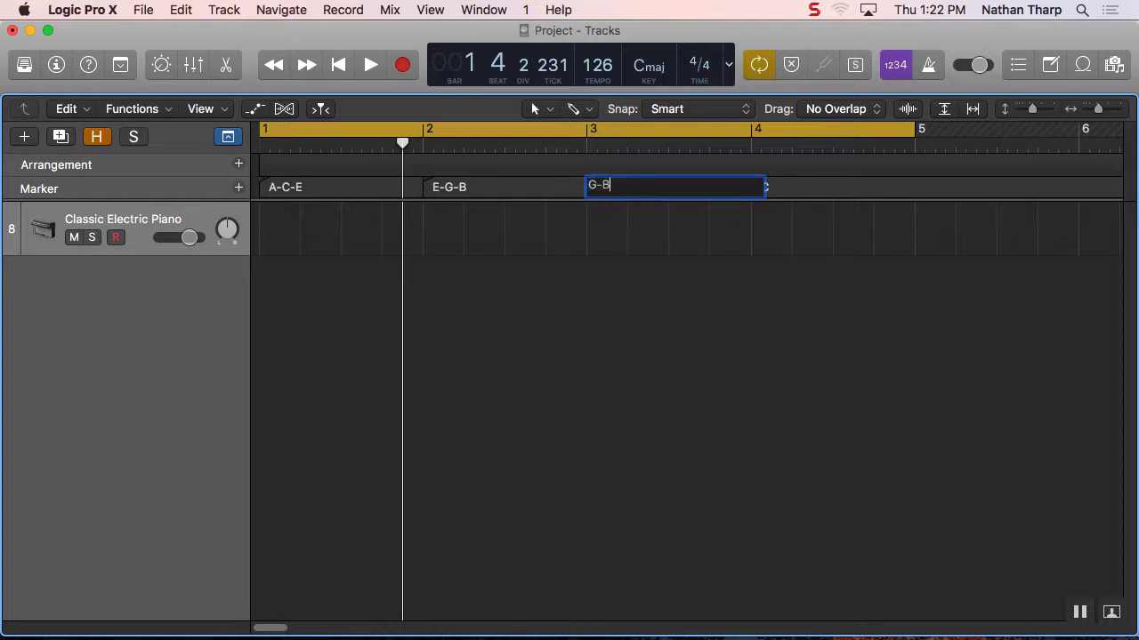
key(Return)
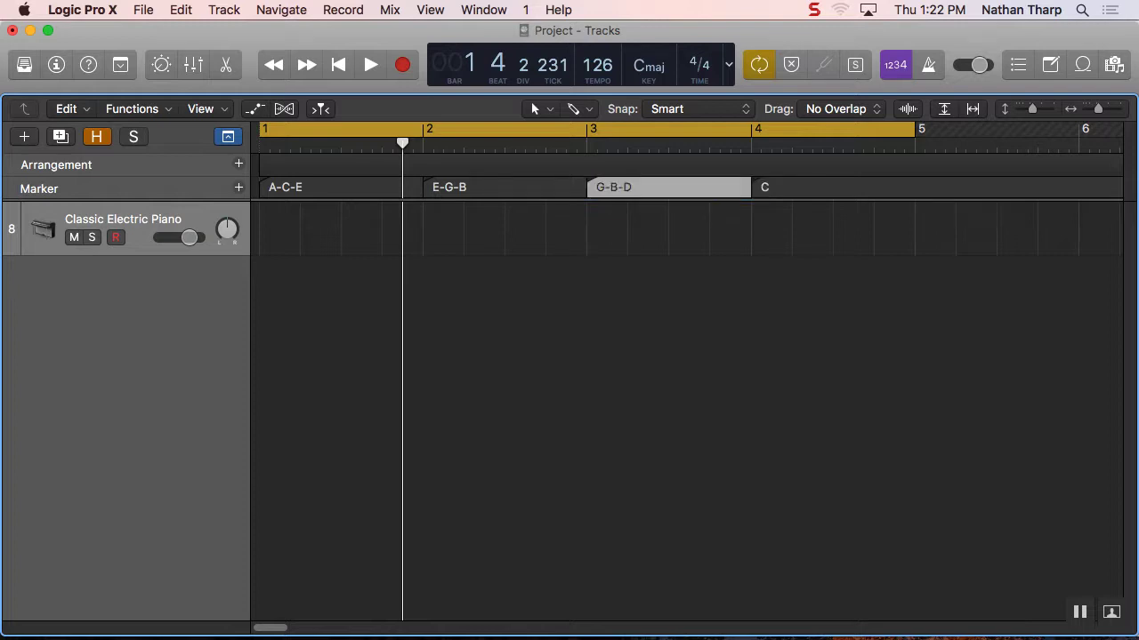
- Rename the C marker at bar 4 as C-E-G
double_click(788, 188)
text(C-E-G)
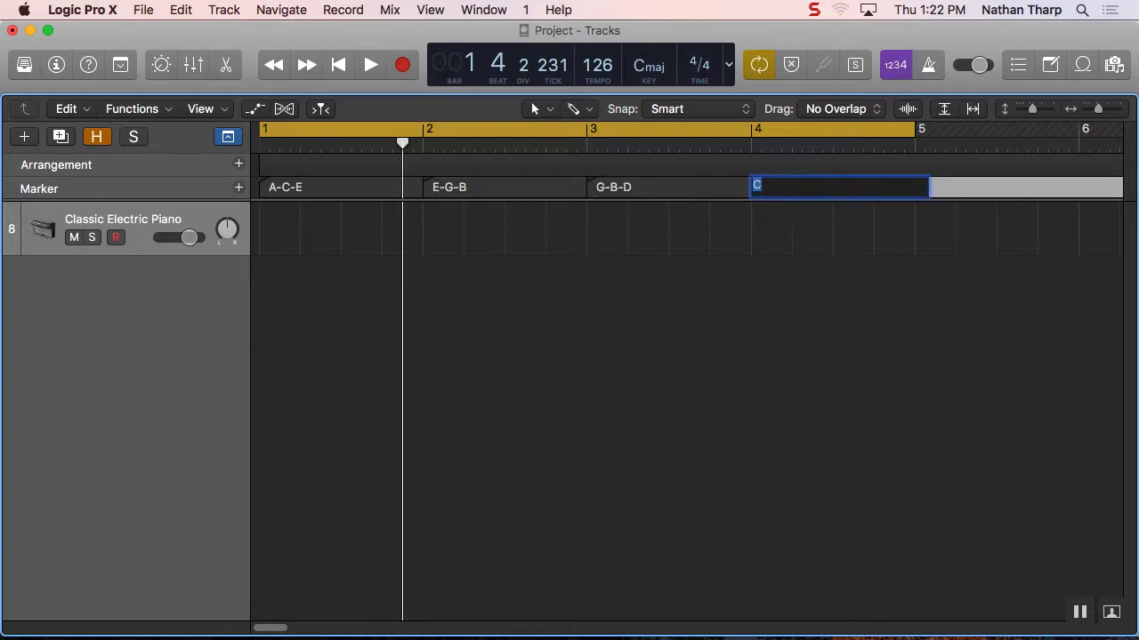
key(Return)
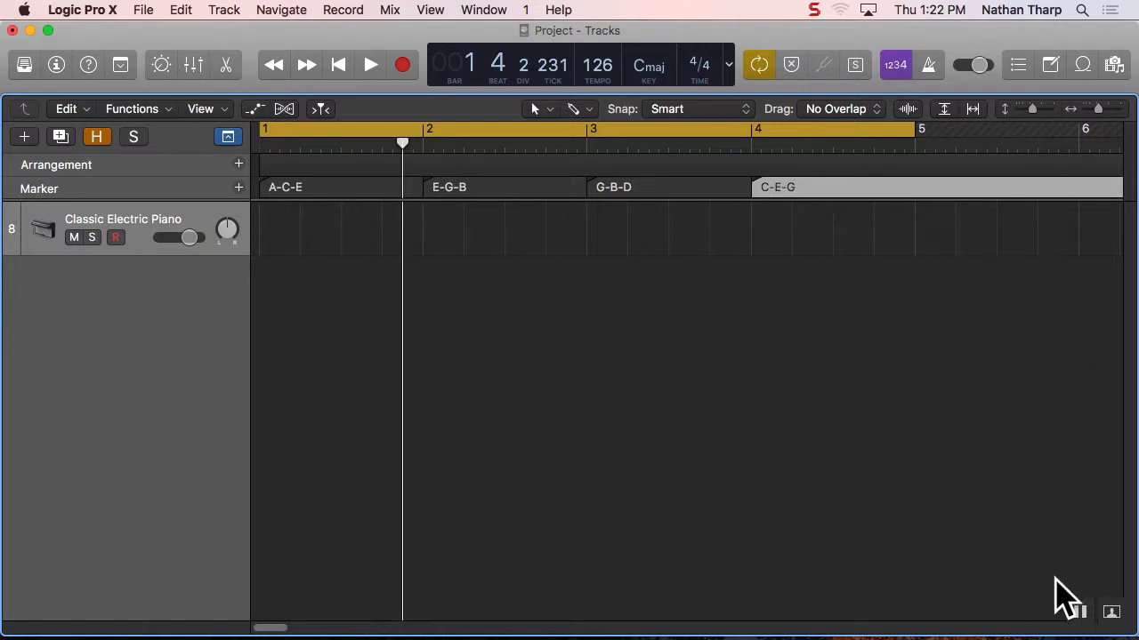
click(1079, 612)
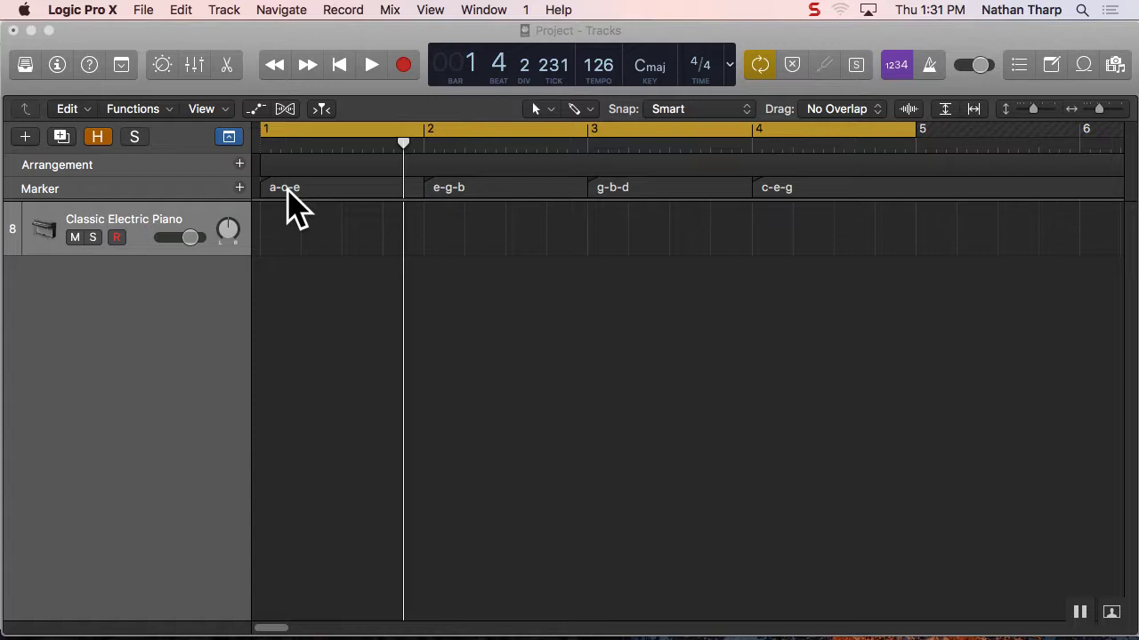
- Select all four chord markers at bars 1 to 4 together and place the playhead at bar 5
drag(1101, 108, 1094, 113)
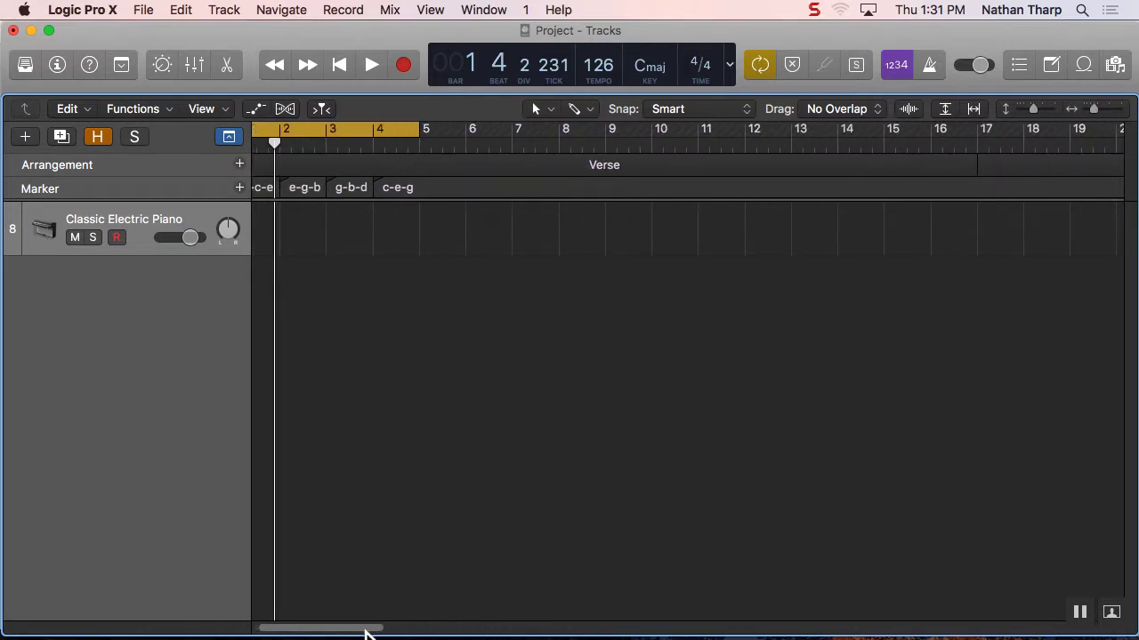
drag(366, 631, 343, 631)
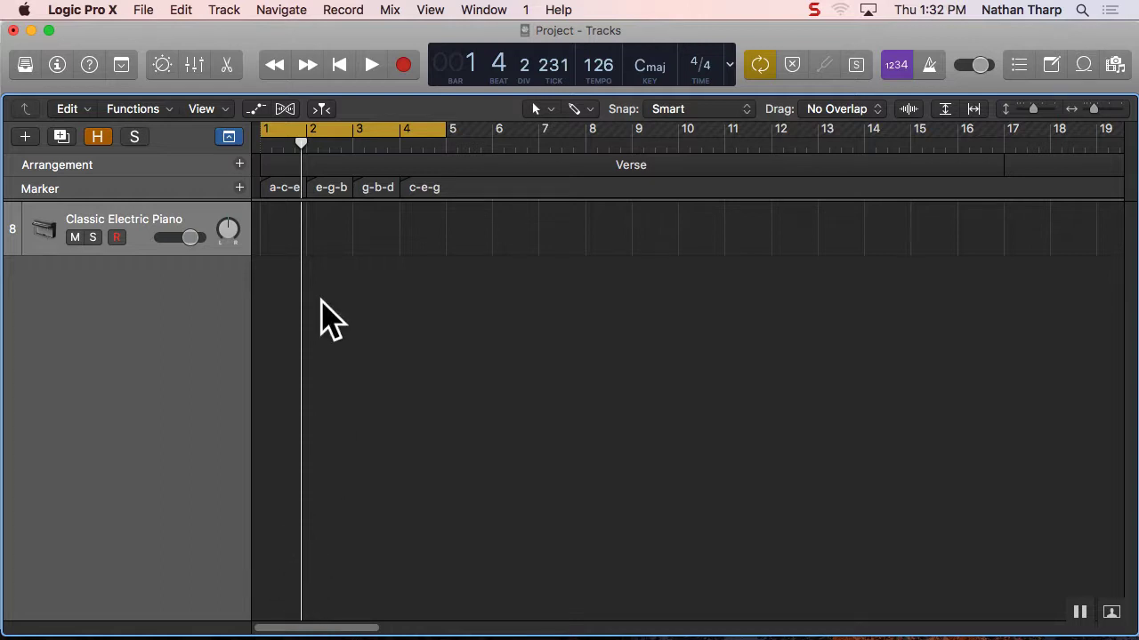
click(294, 194)
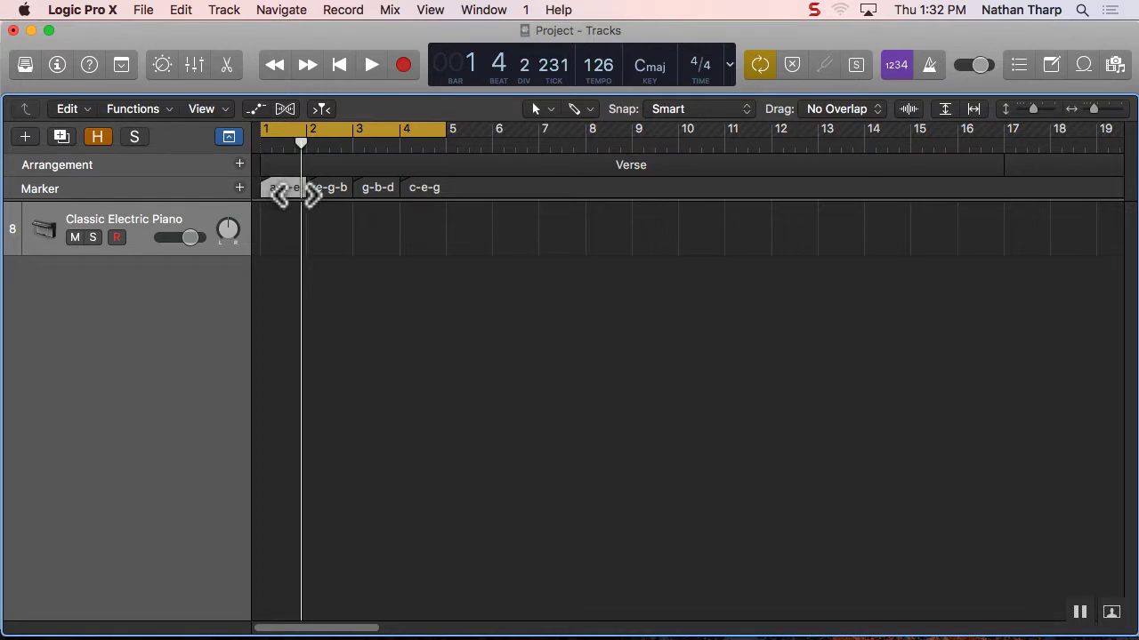
shift+click(338, 190)
shift+click(381, 190)
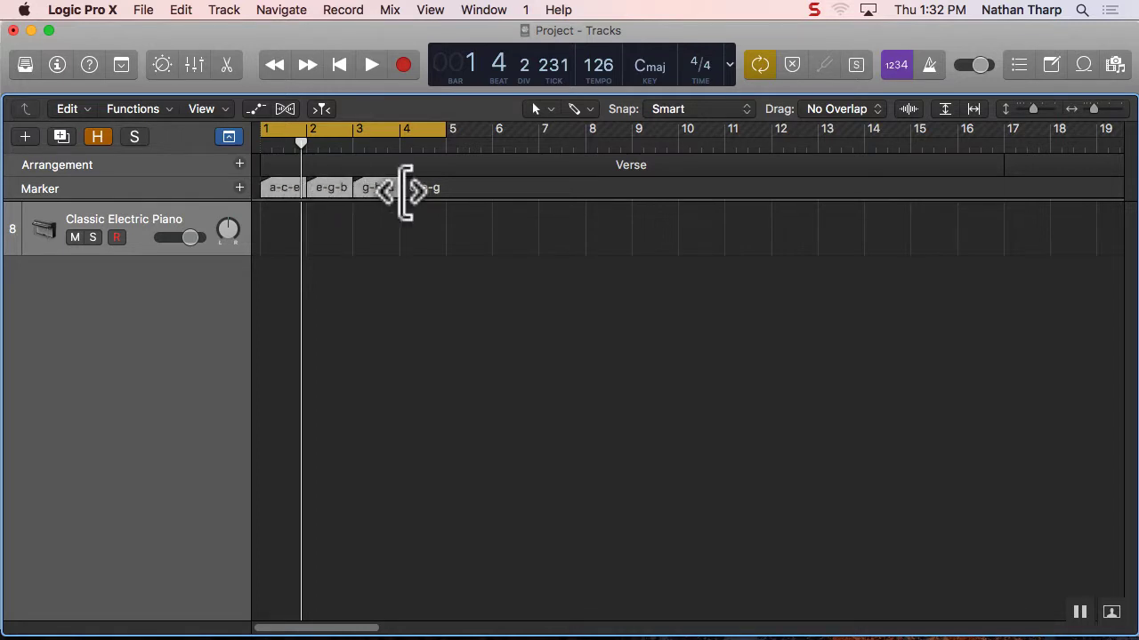
shift+click(418, 189)
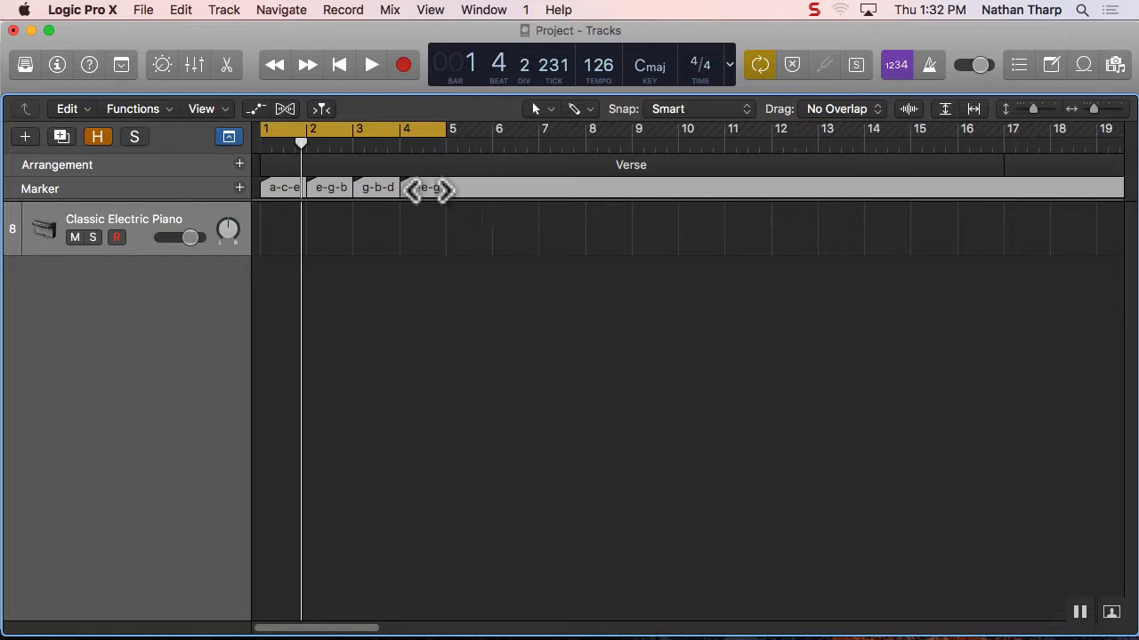
click(303, 150)
drag(303, 150, 445, 146)
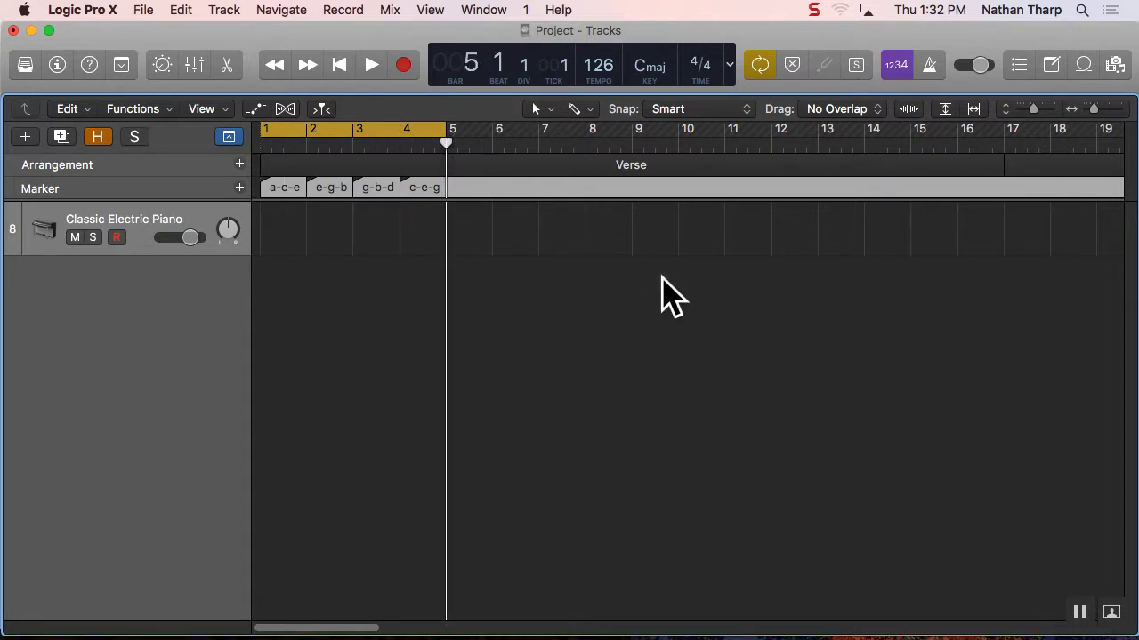
- Repeat the four selected chord markers back to back from bar 5 until they fill every section up to bar 97
key(super)
key(super+r)
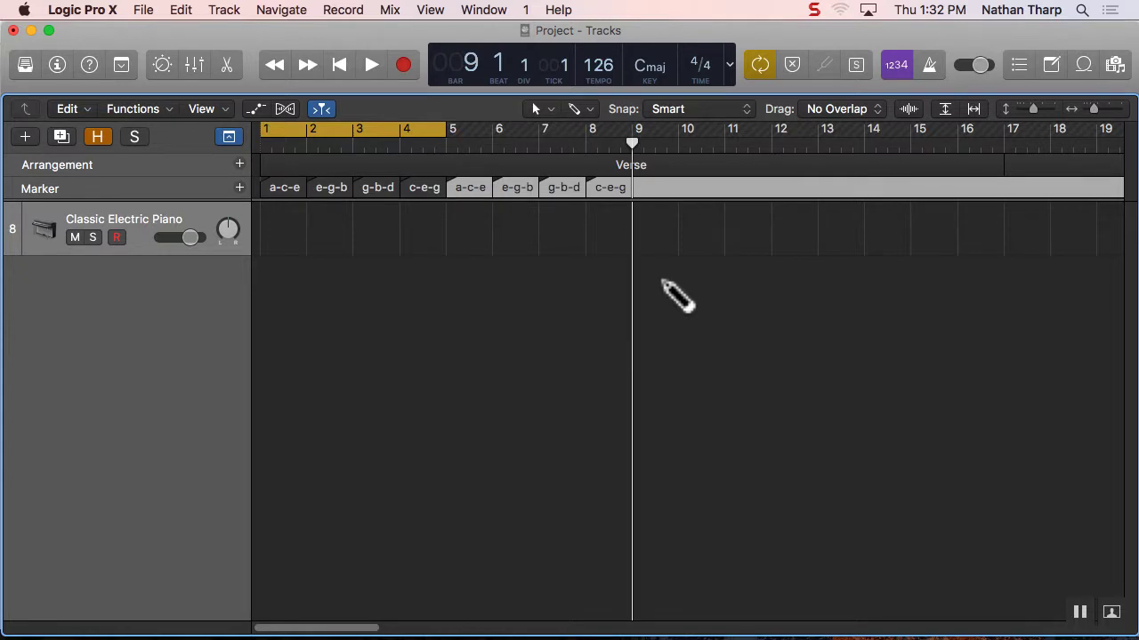
key(super+r)
key(super+r)
key(super+r)
key(super+r)
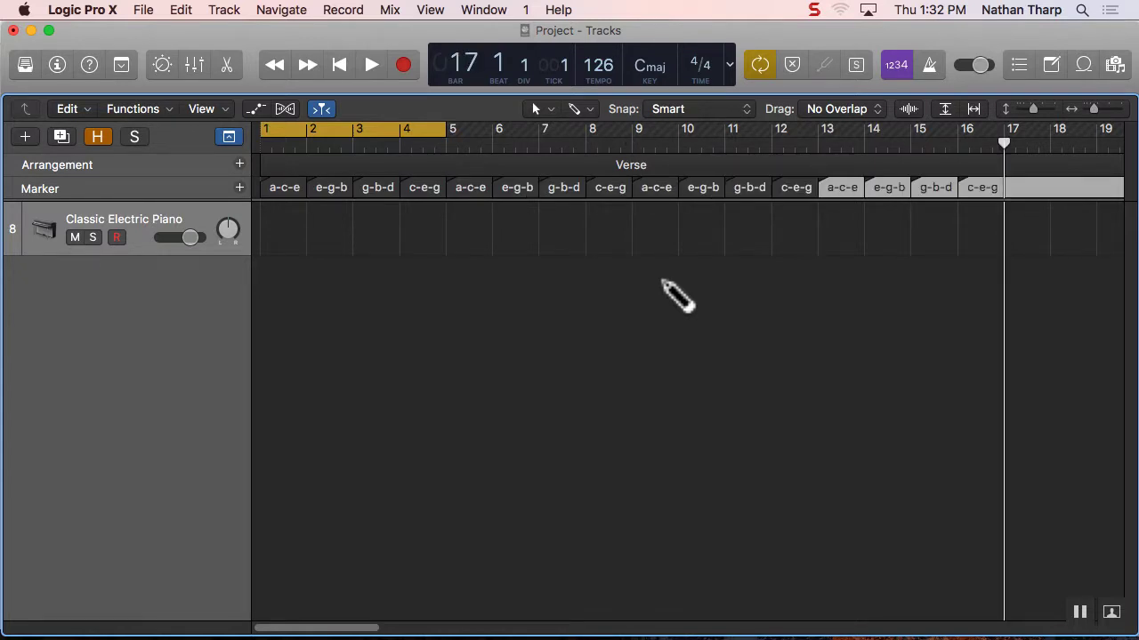
key(super+r)
key(super+r)
key(super+r)
key(super+r)
key(super+r)
key(super+r)
key(super+r)
key(super+r)
key(super+r)
key(super+r)
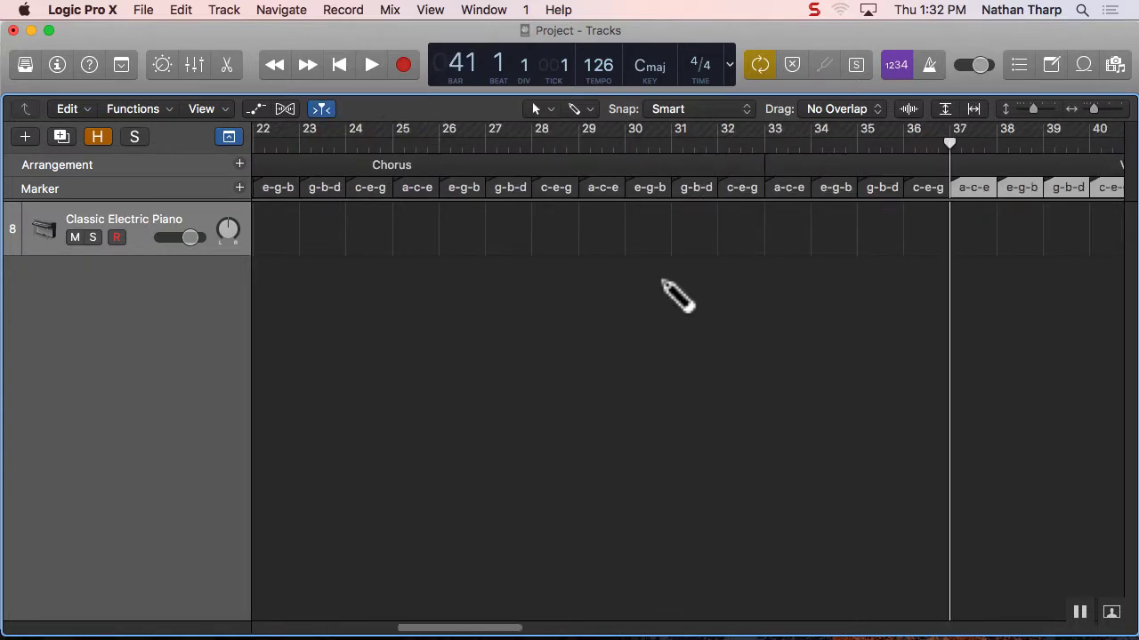
key(super+r)
key(super+r)
key(super+r)
key(super+r)
key(super+r)
key(super+r)
key(super+r)
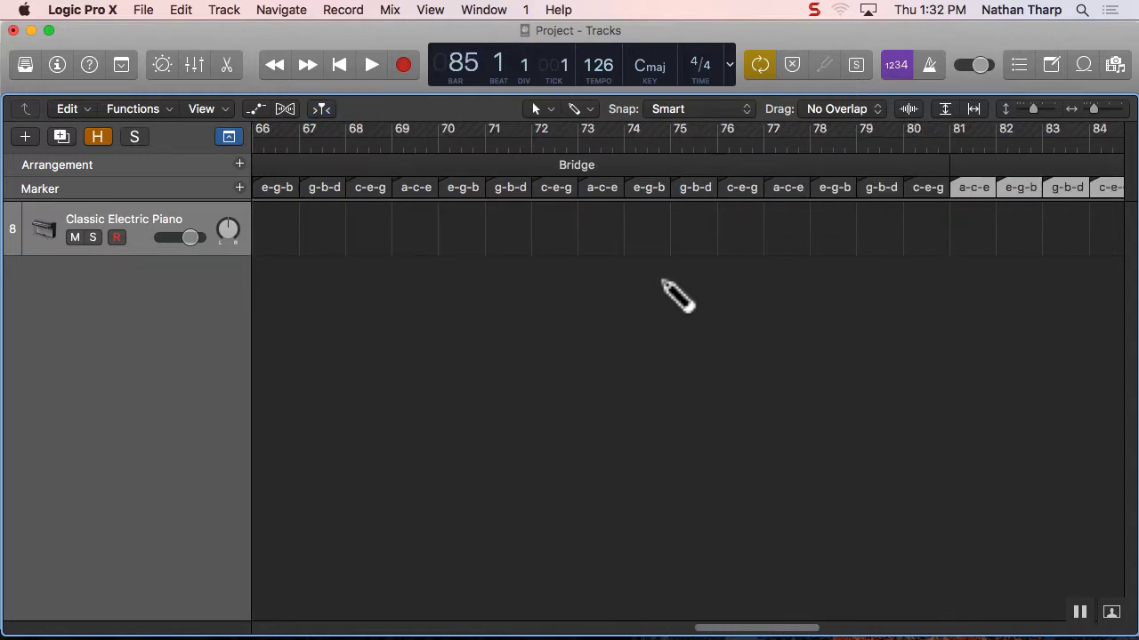
key(super+r)
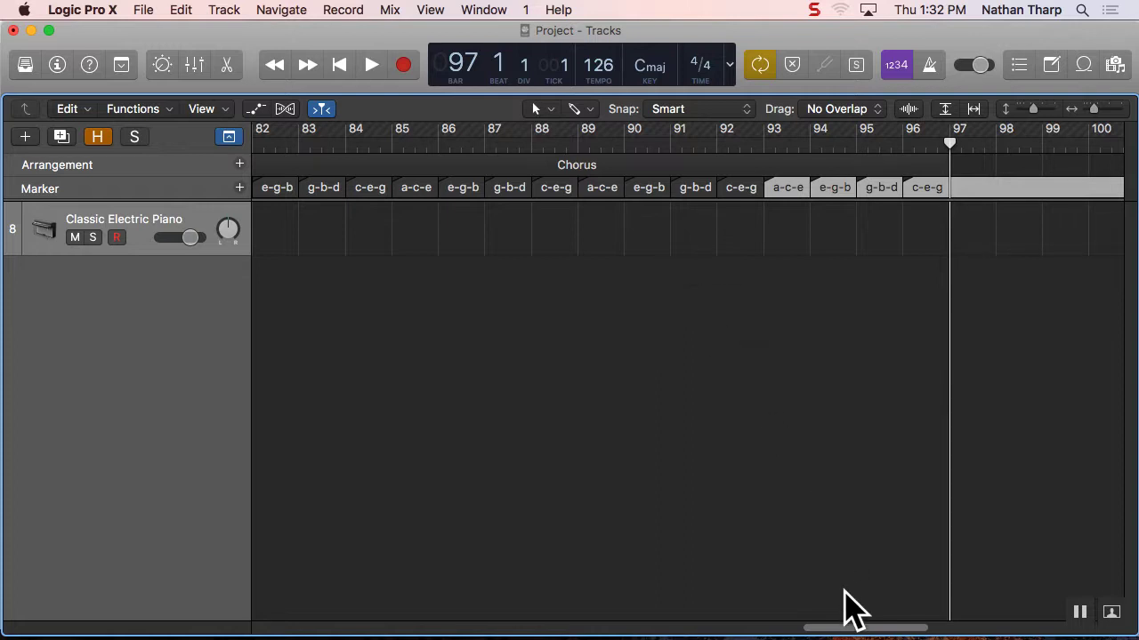
- Reselect the four original chord markers at the start of the Verse and move the playhead back to bar 5
scroll(827, 625, left, 3)
scroll(580, 627, left, 15)
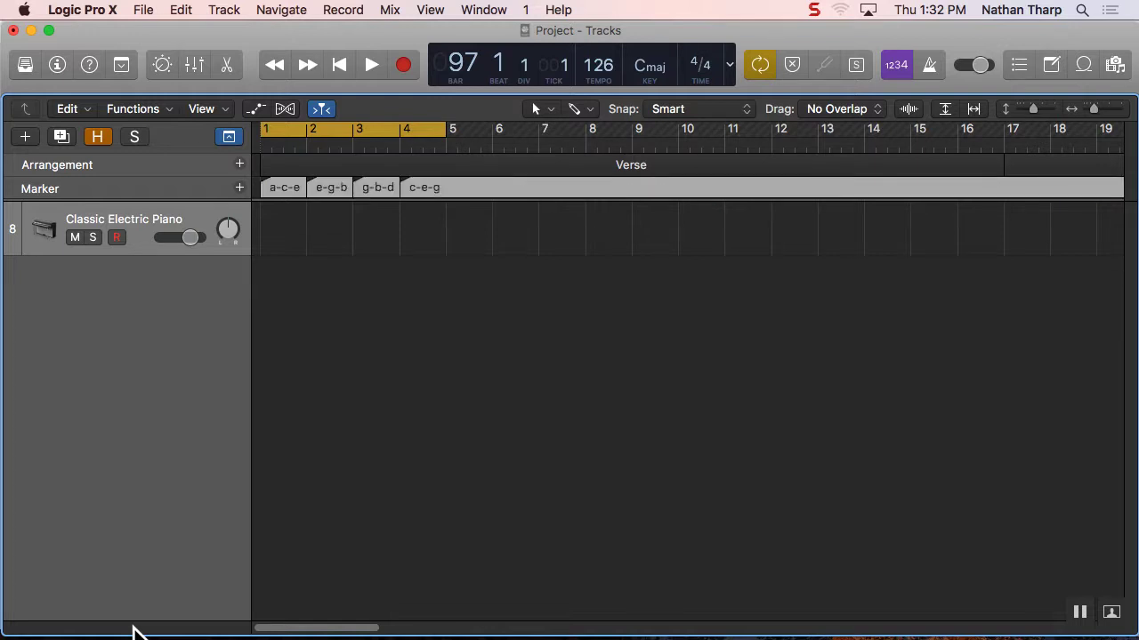
click(280, 183)
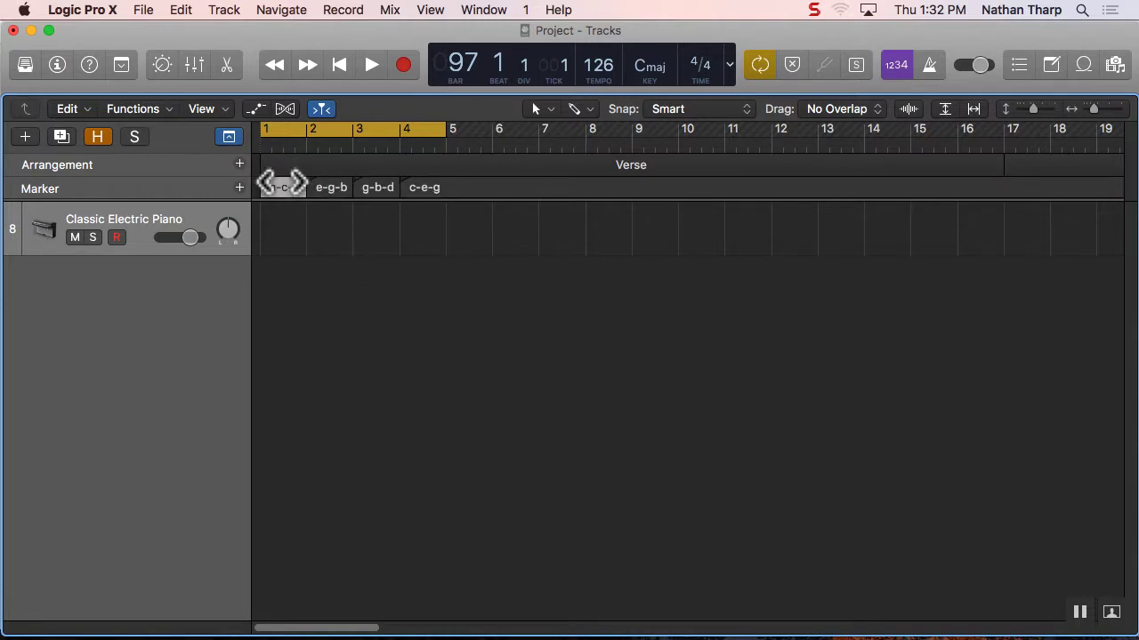
drag(280, 184, 430, 191)
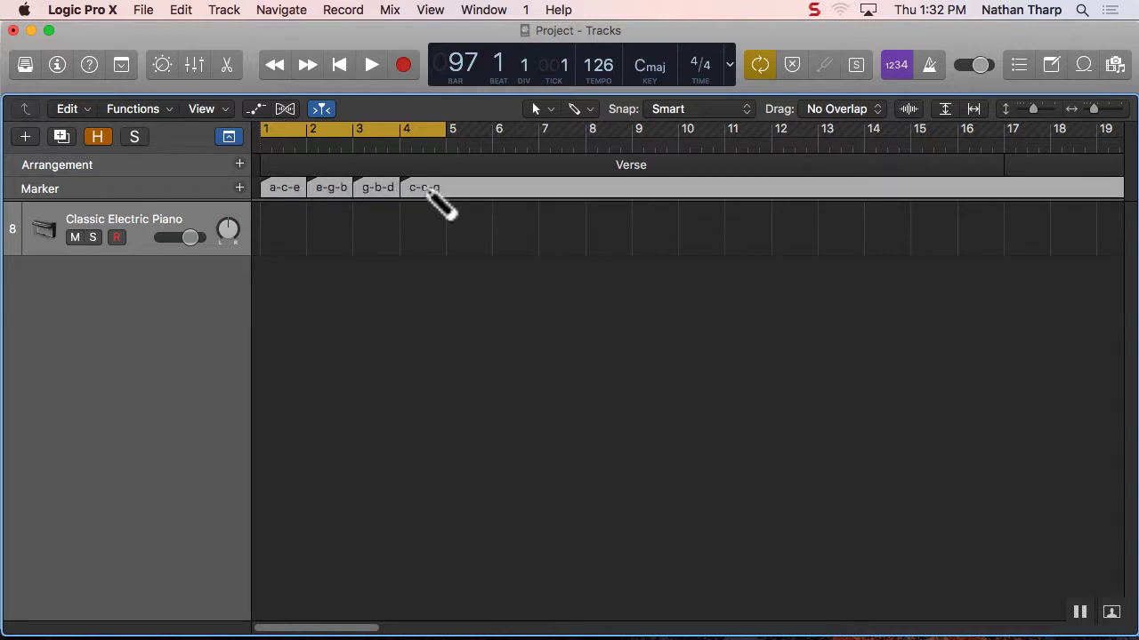
click(446, 143)
mouse_move(447, 142)
mouse_down()
mouse_move(427, 140)
mouse_move(445, 140)
mouse_up()
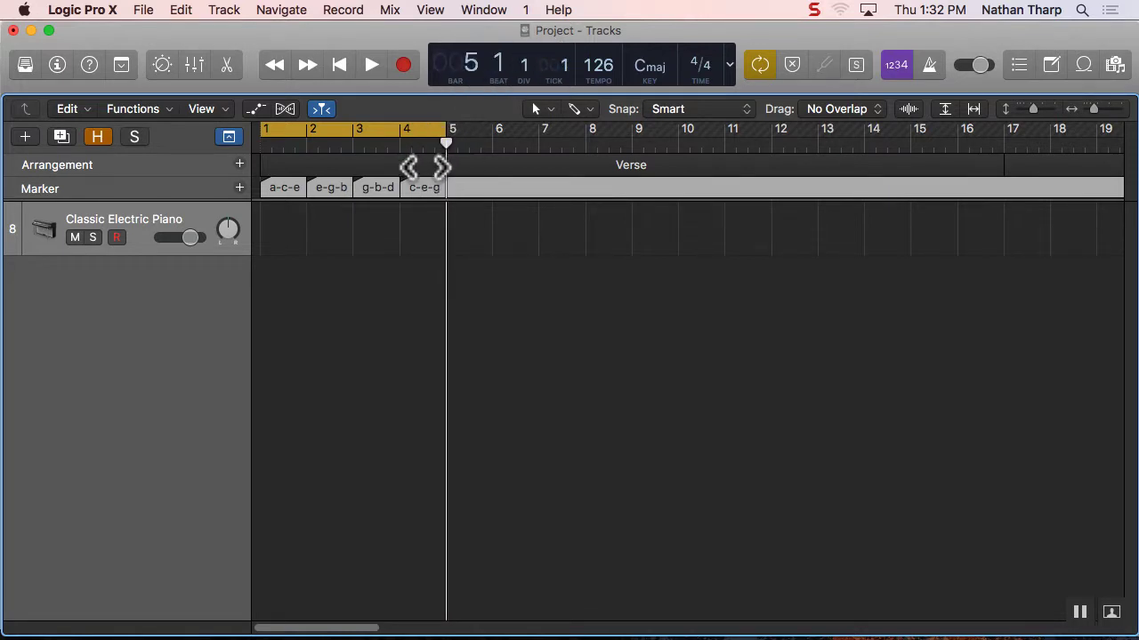
- Paste the four chord markers repeatedly from bar 5 through the final Chorus up to bar 97
key(super+v)
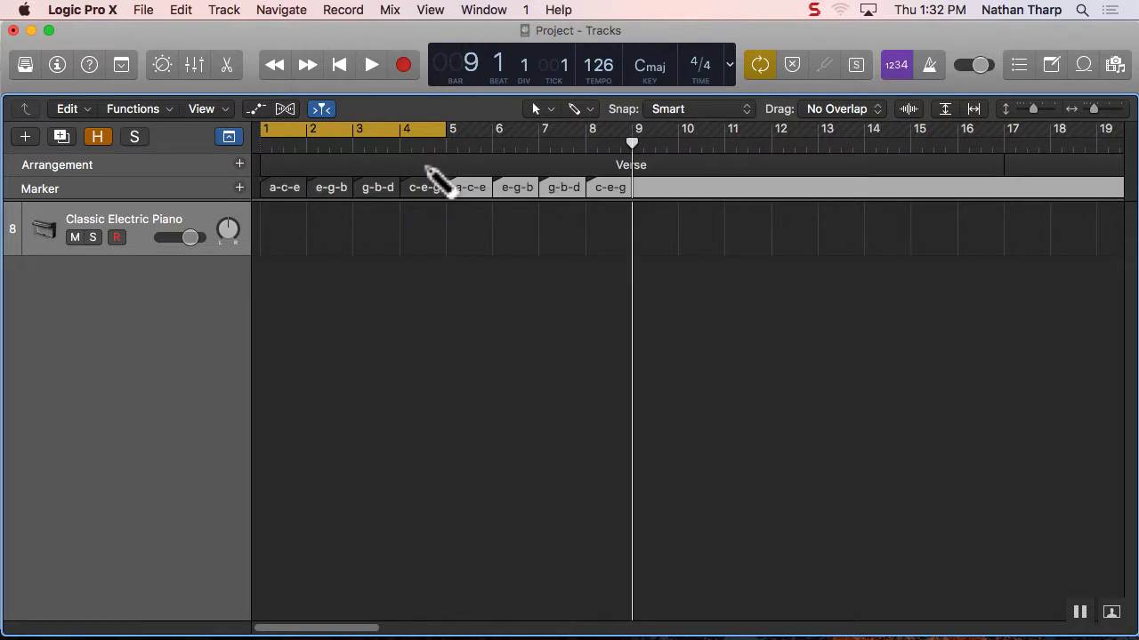
key(super+v)
key(super+v)
key(super+v)
key(super+v)
key(super+v)
key(super+v)
key(super+v)
key(super+v)
key(super+v)
key(super+v)
key(super+v)
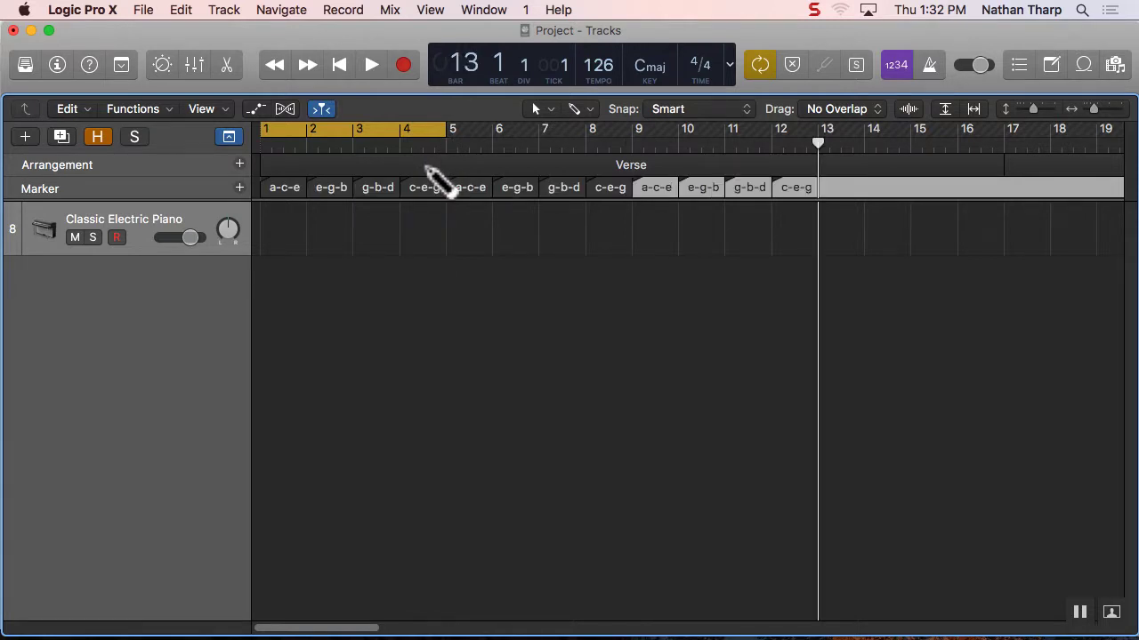
key(super+v)
key(super+v)
key(super+v)
key(super+v)
key(super+v)
key(super+v)
key(super+v)
key(super+v)
key(super+v)
key(super+v)
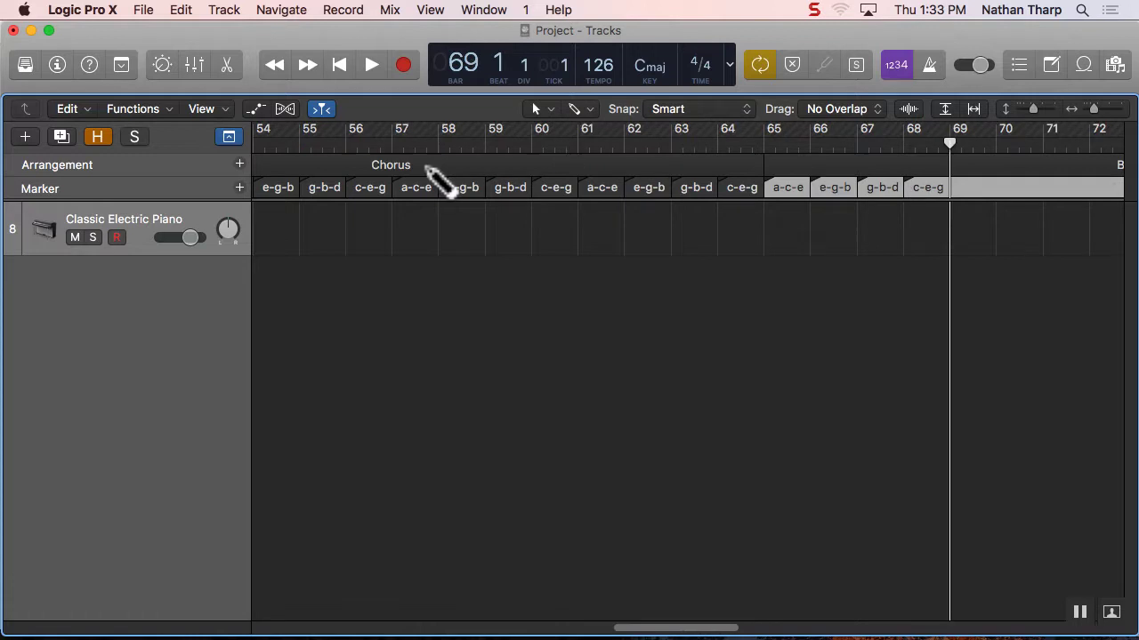
key(super+v)
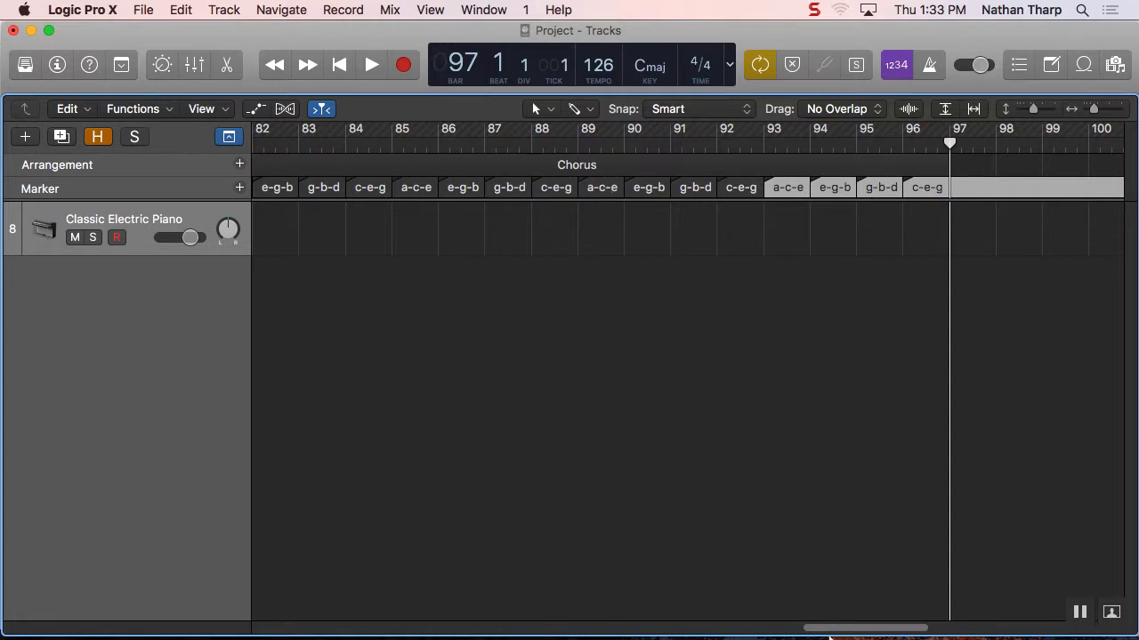
drag(828, 632, 276, 630)
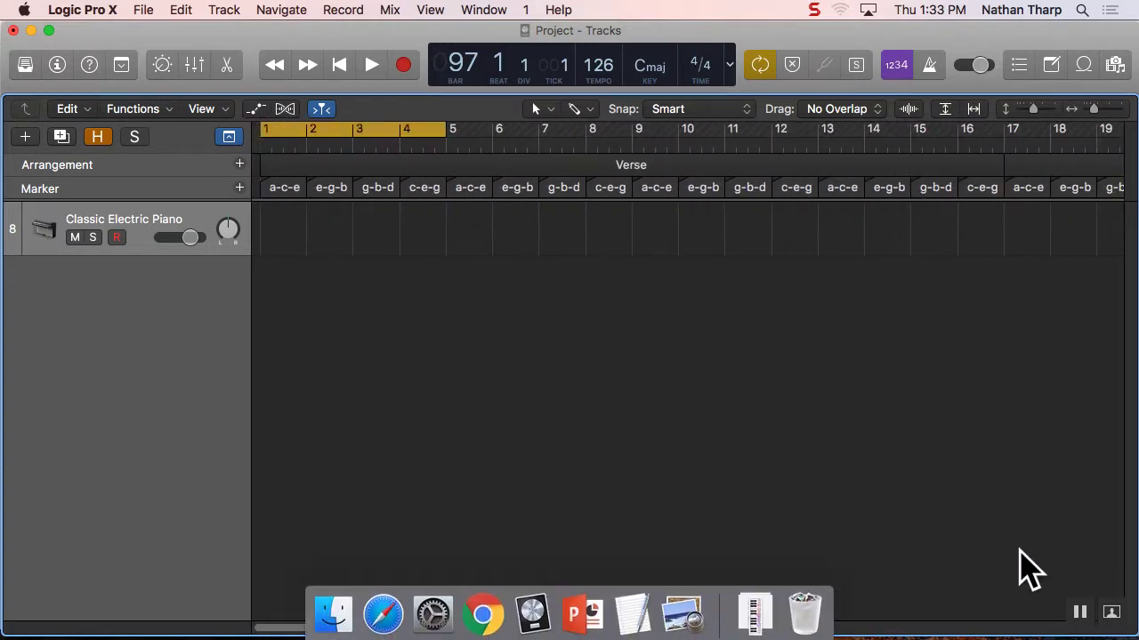
click(1080, 604)
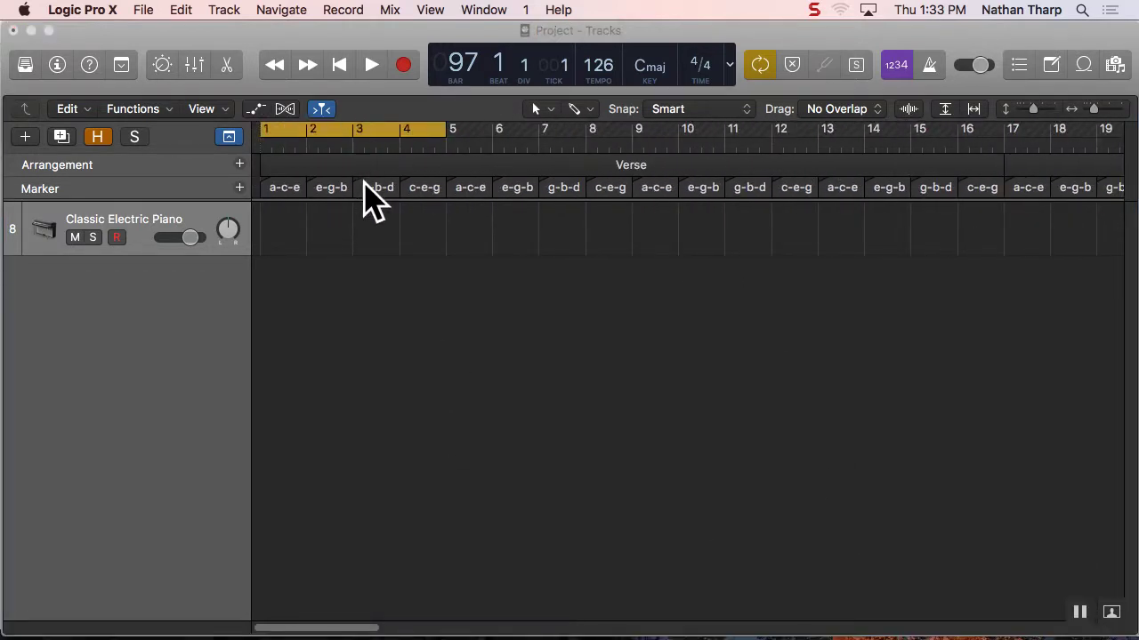
- Undo the pasted marker copies and reselect the four original chord markers at bars 1 to 4 with the playhead at bar 5
click(499, 250)
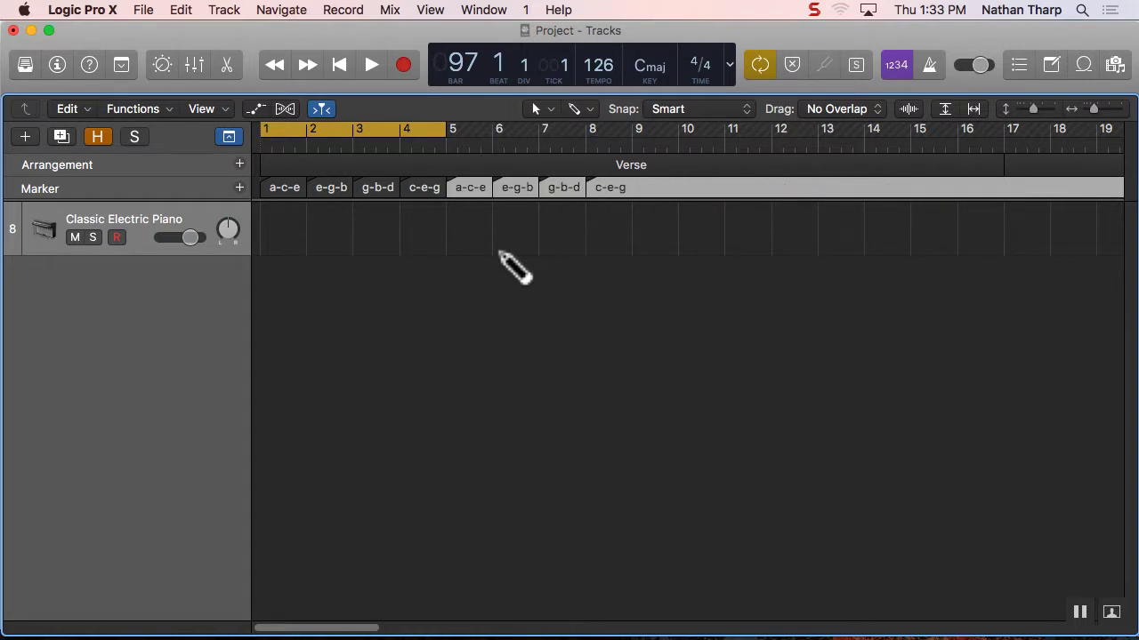
click(287, 198)
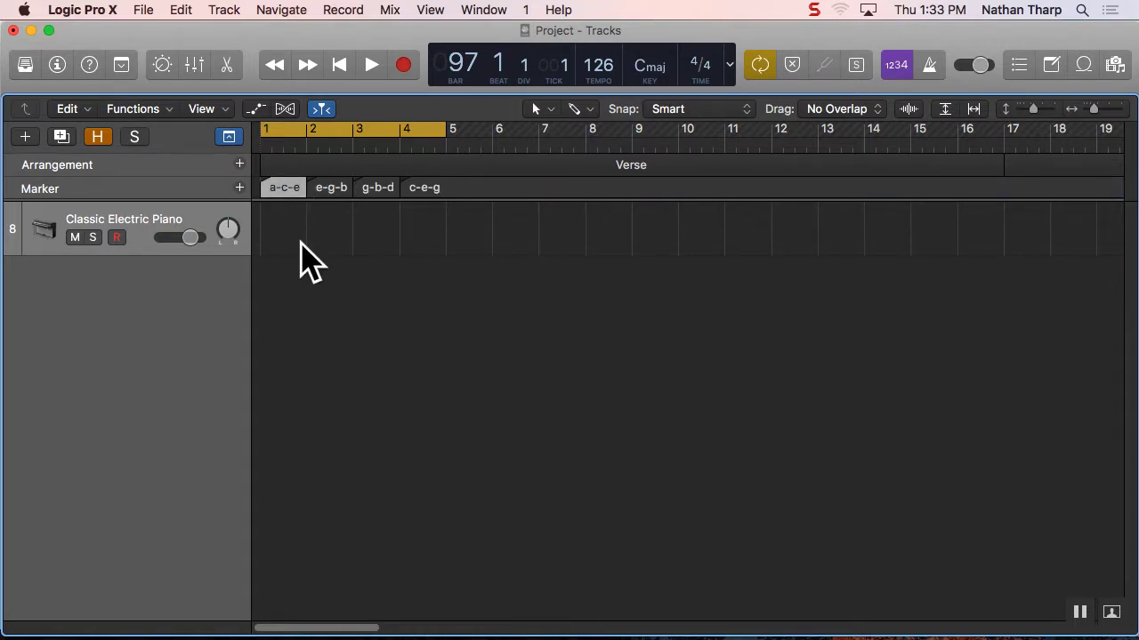
drag(318, 186, 412, 188)
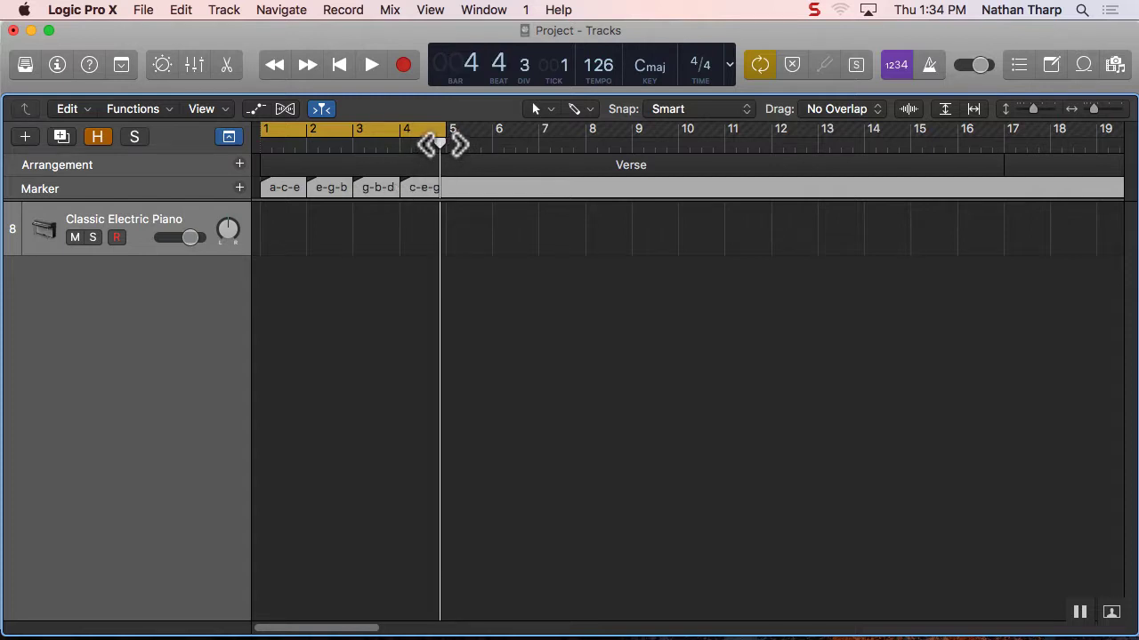
drag(442, 144, 451, 143)
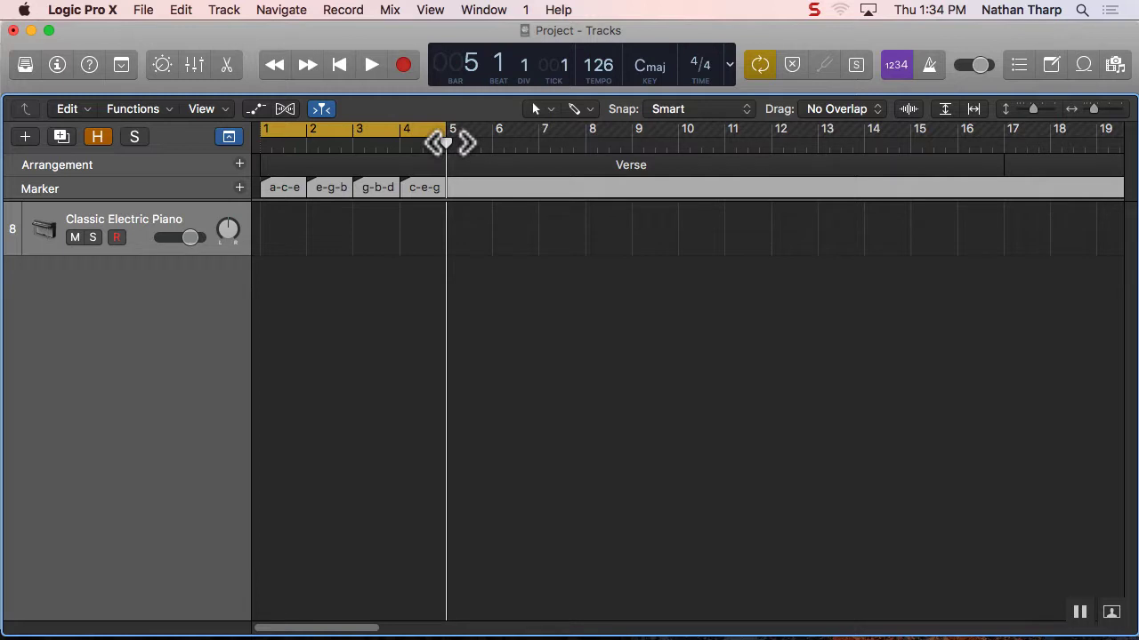
- Repeat the four-bar chord marker progression from bar 5 until every section up to bar 97 is filled
key(super+v)
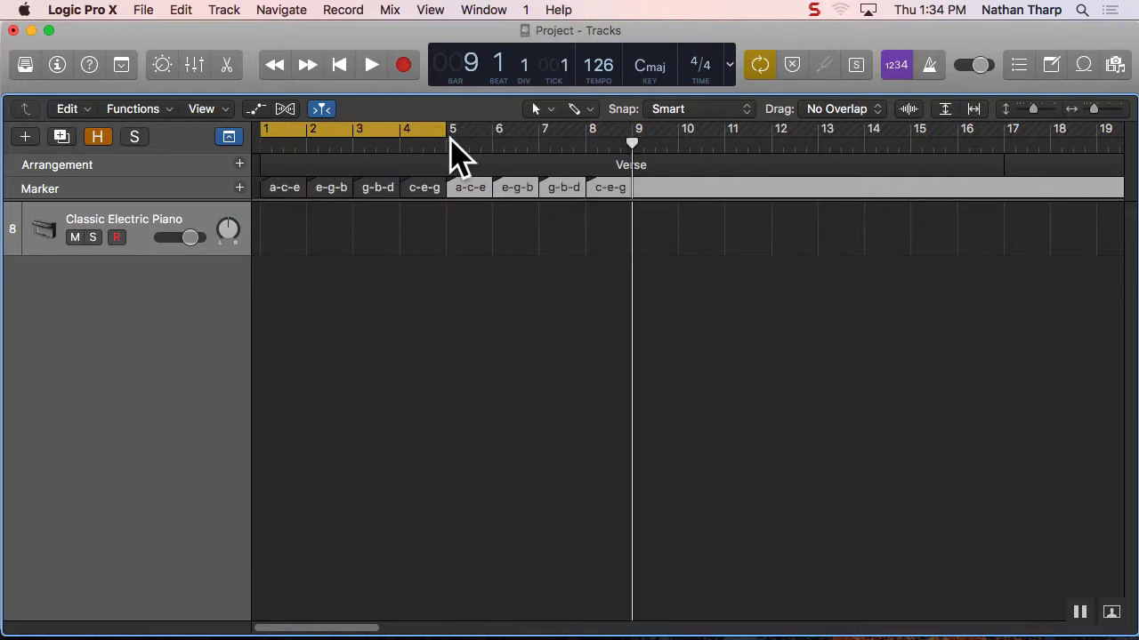
key(super+v)
key(super+v)
key(super+v)
key(super+v)
key(super+v)
key(super+v)
key(super+v)
key(super+v)
key(super+v)
key(super+v)
key(super+v)
key(super+v)
key(super+v)
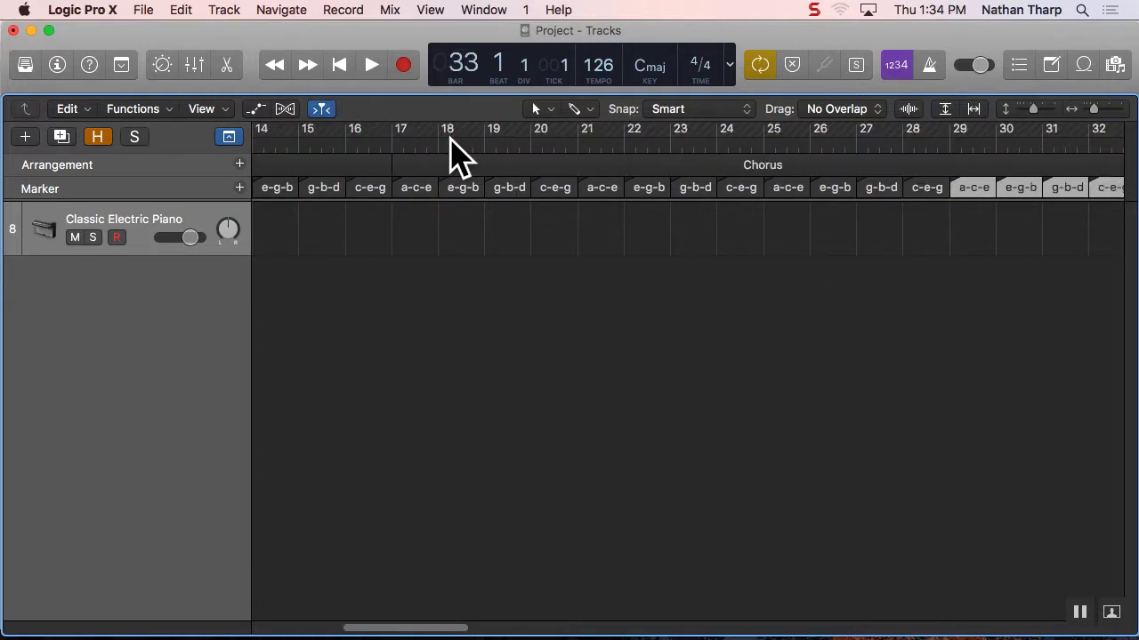
key(super+v)
key(super+v)
key(super+v)
key(super+v)
key(super+v)
key(super+v)
key(super+v)
key(super+v)
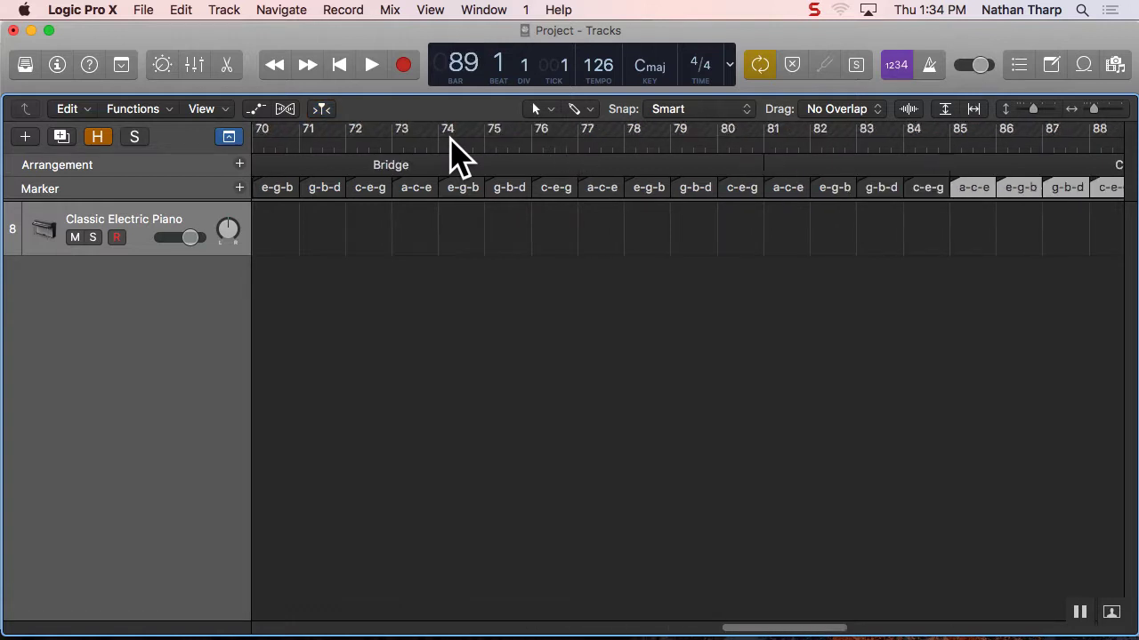
key(super+v)
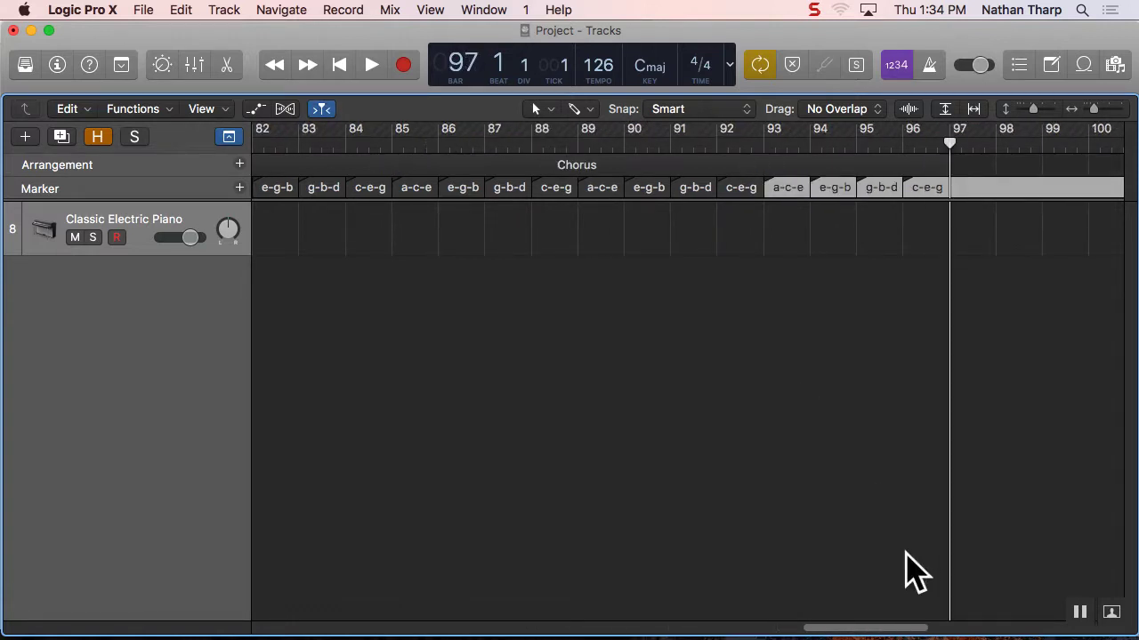
drag(857, 630, 133, 634)
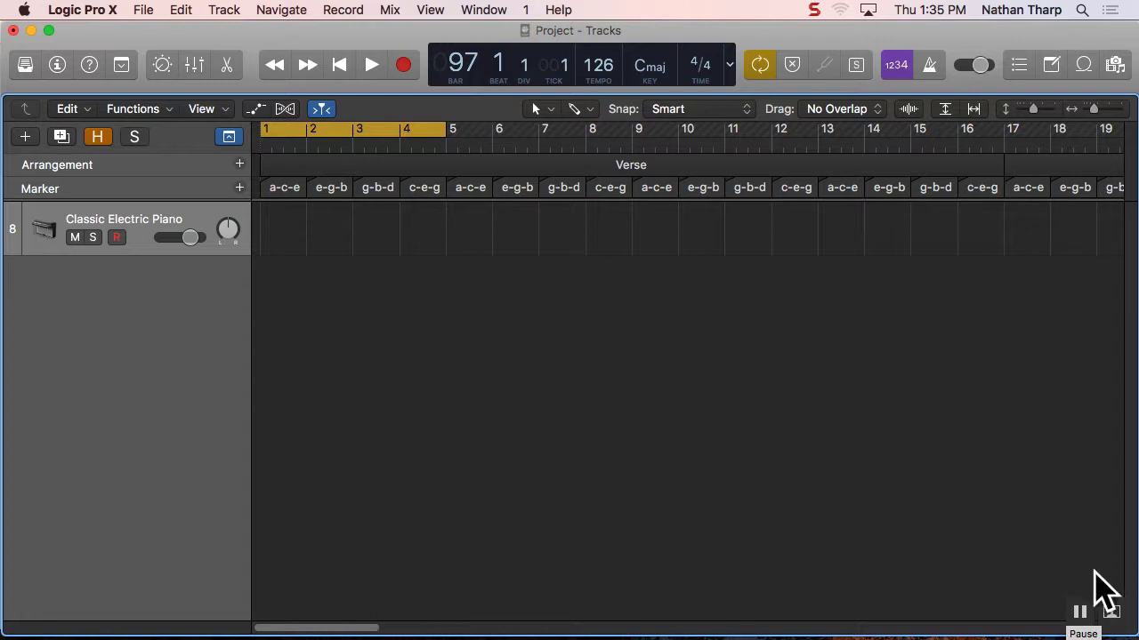
- Create an empty MIDI region spanning bars 1 to 4 on the Classic Electric Piano track
key(space)
click(272, 241)
key(space)
drag(306, 238, 462, 243)
click(1079, 612)
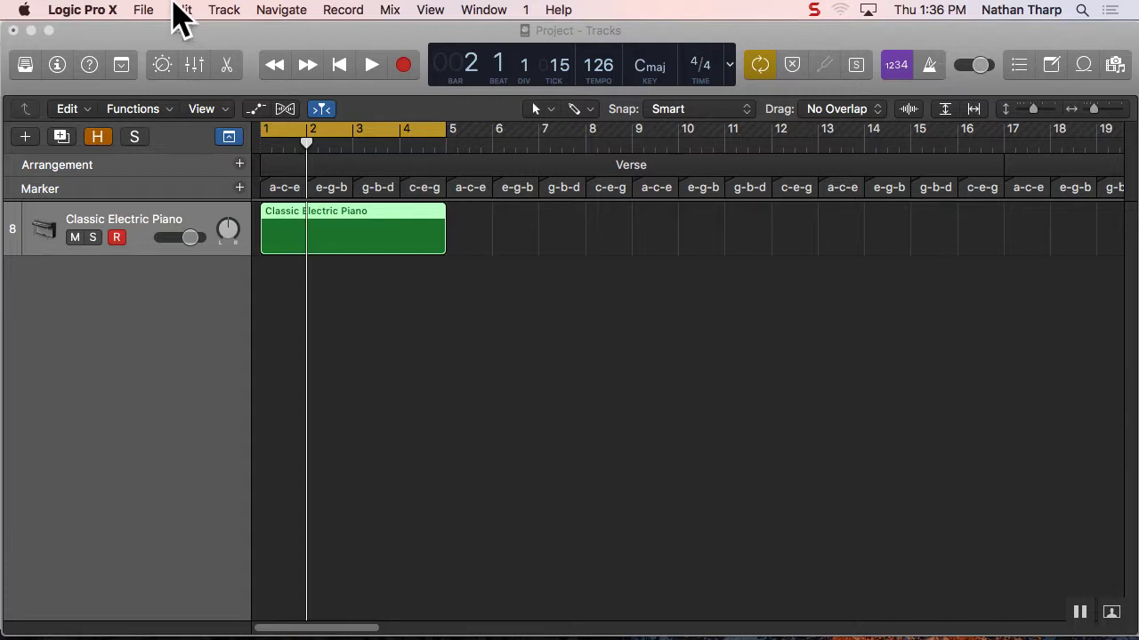
- Open the Classic Electric Piano region in the Piano Roll and hide the global tracks in the Tracks area
double_click(375, 239)
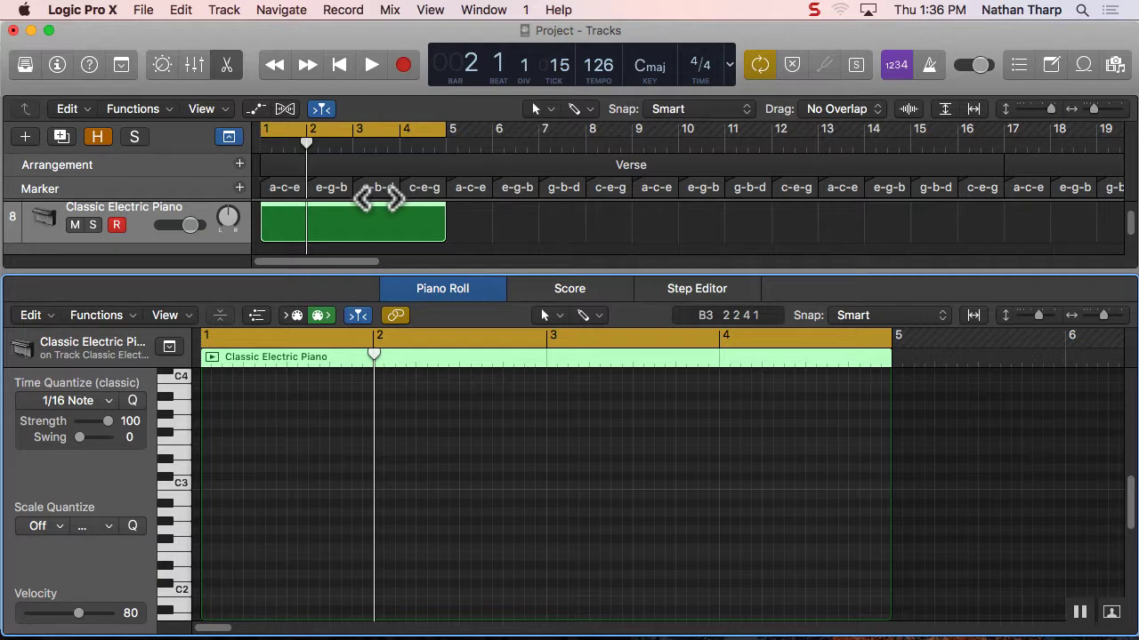
click(228, 136)
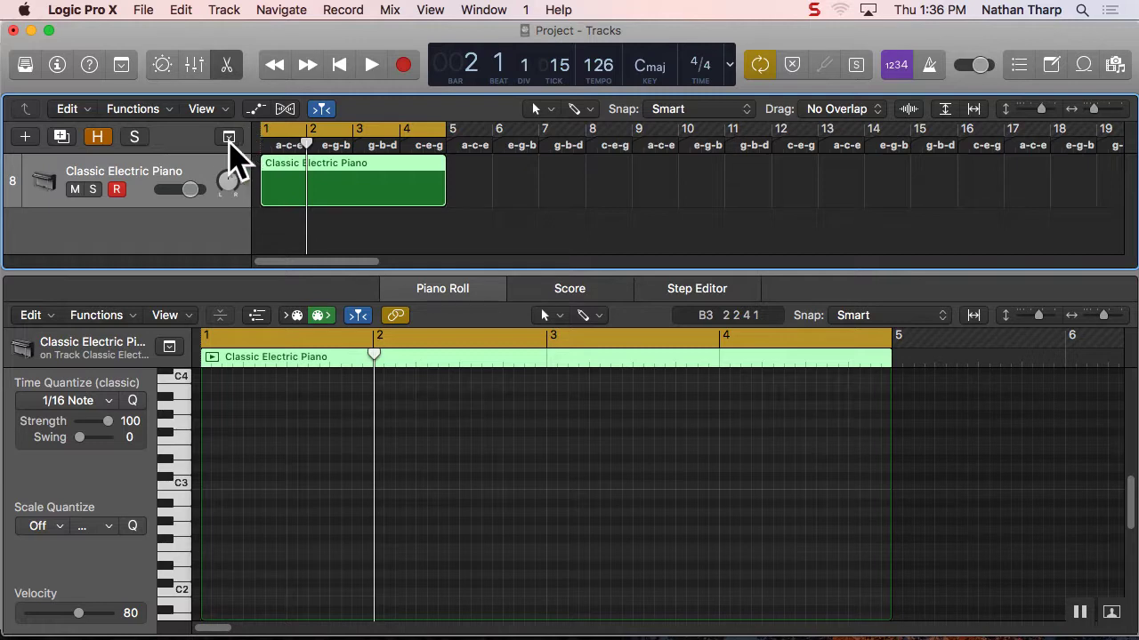
click(223, 138)
click(223, 140)
- Show the Marker track with the chord notes inside the Piano Roll and enlarge the editor area
click(170, 348)
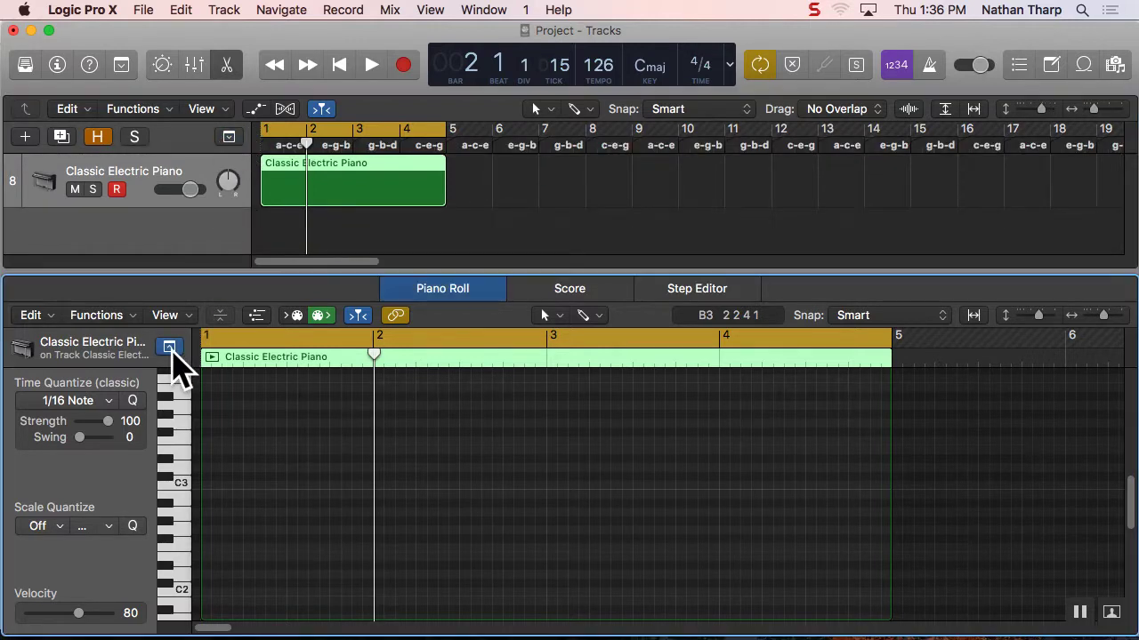
click(169, 348)
click(170, 347)
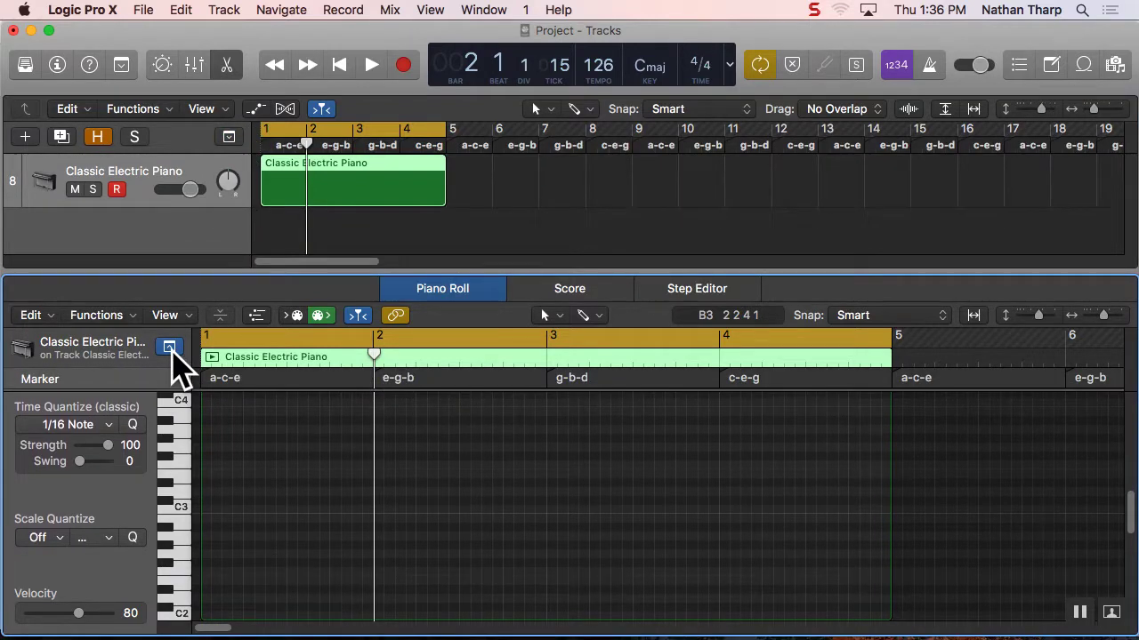
click(169, 348)
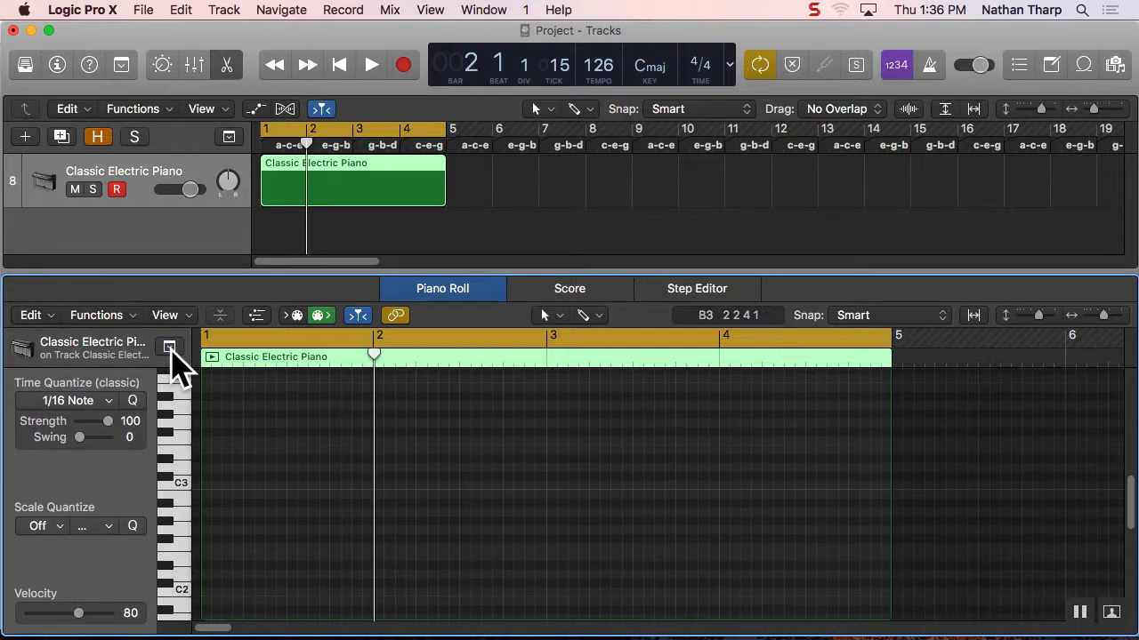
click(170, 348)
right_click(123, 379)
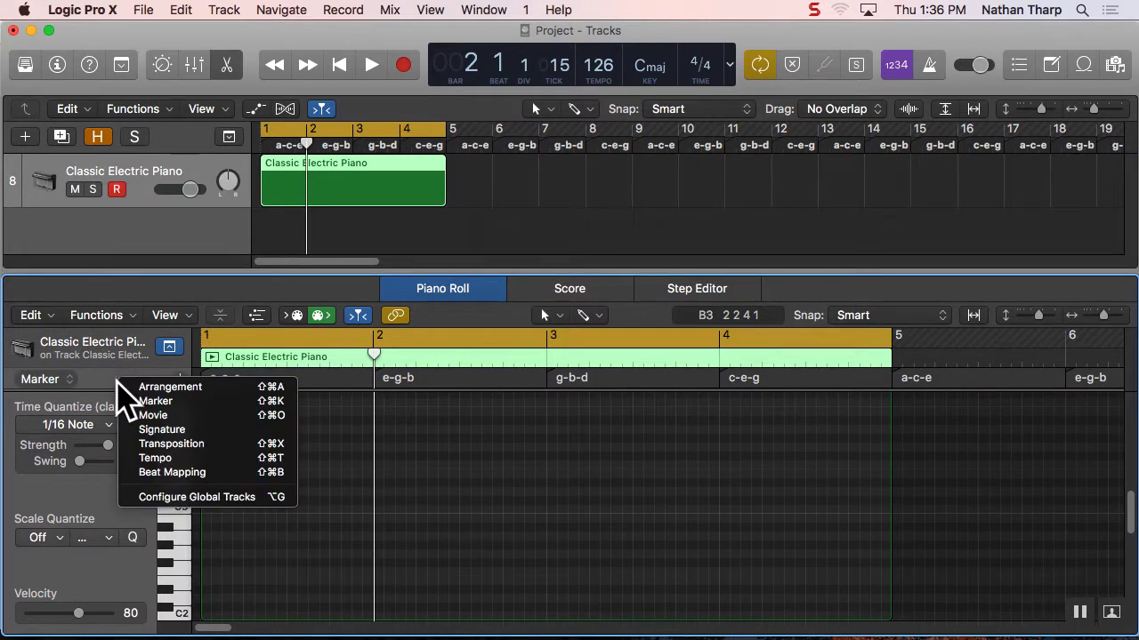
click(168, 346)
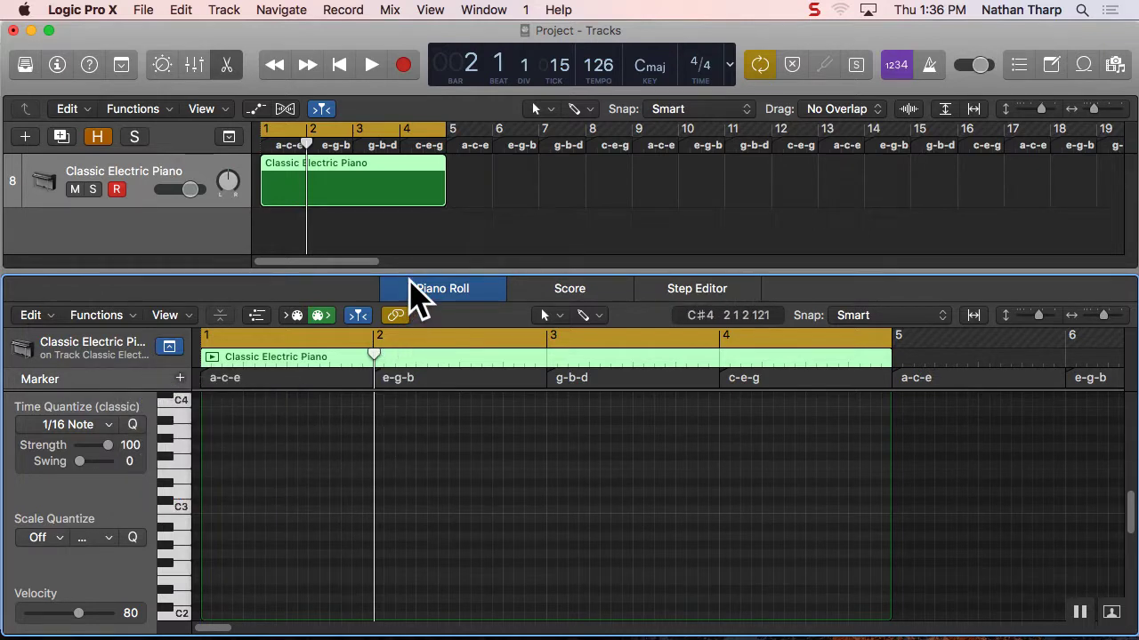
drag(410, 272, 422, 223)
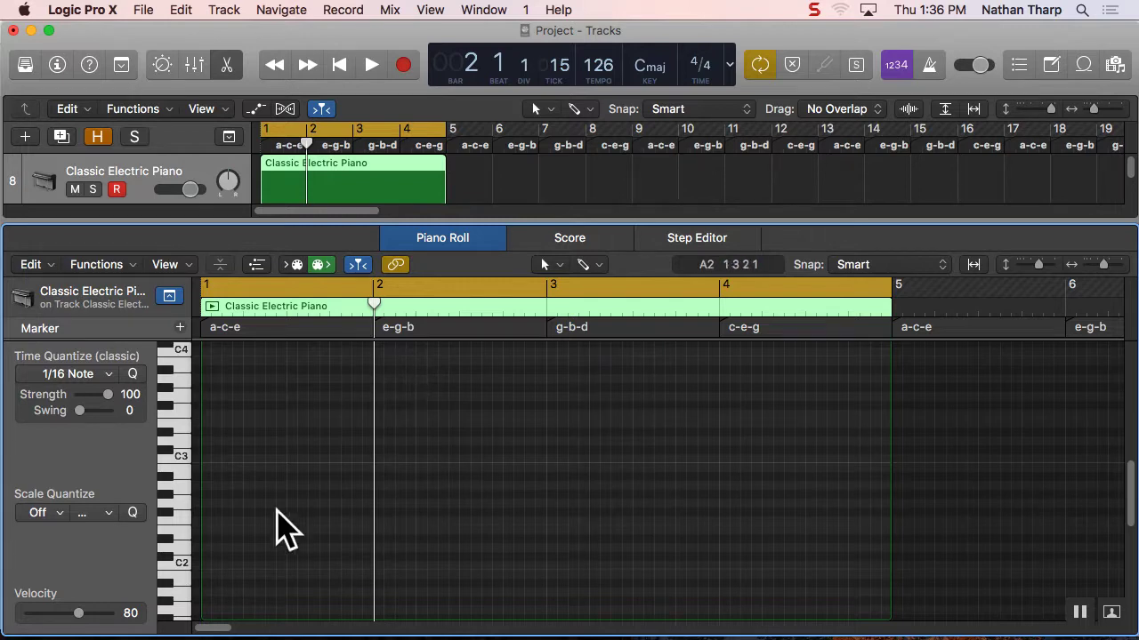
- Audition the A2 key and draw a short A2 note near the start of bar 1 with the Pencil Tool
scroll(198, 492, up, 1)
scroll(196, 501, up, 1)
click(185, 491)
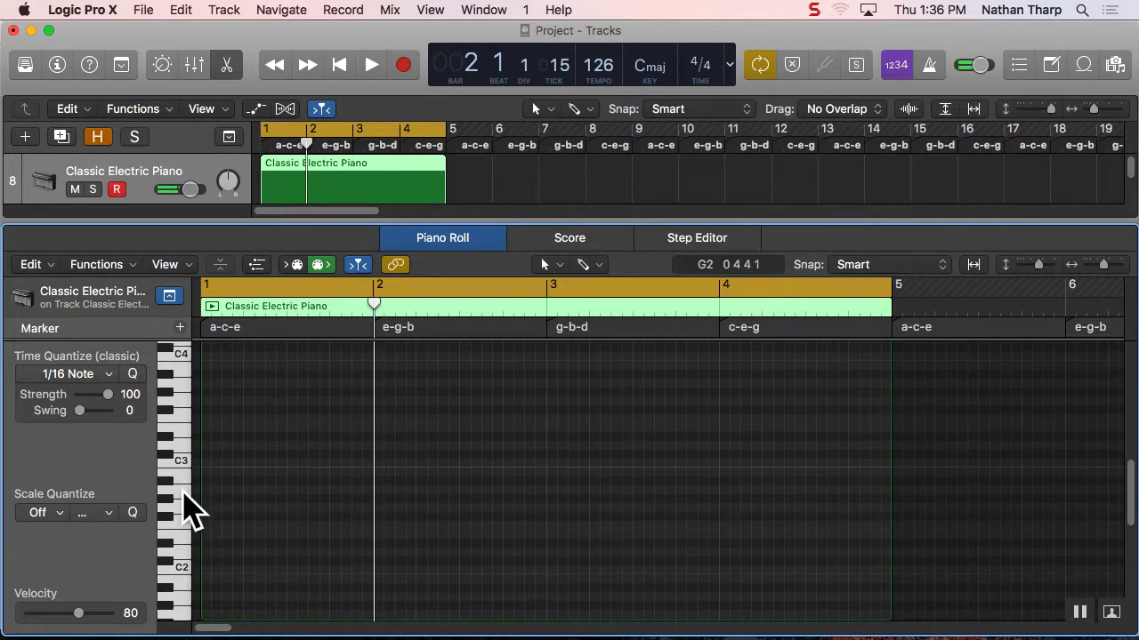
key(XF86AudioRaiseVolume)
click(187, 492)
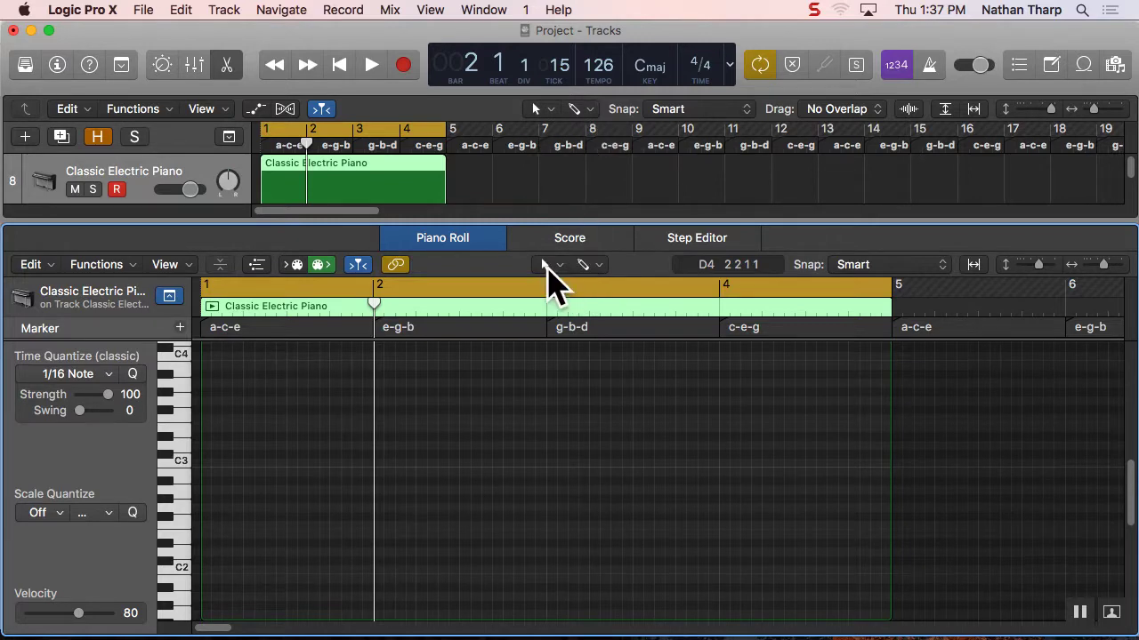
click(584, 265)
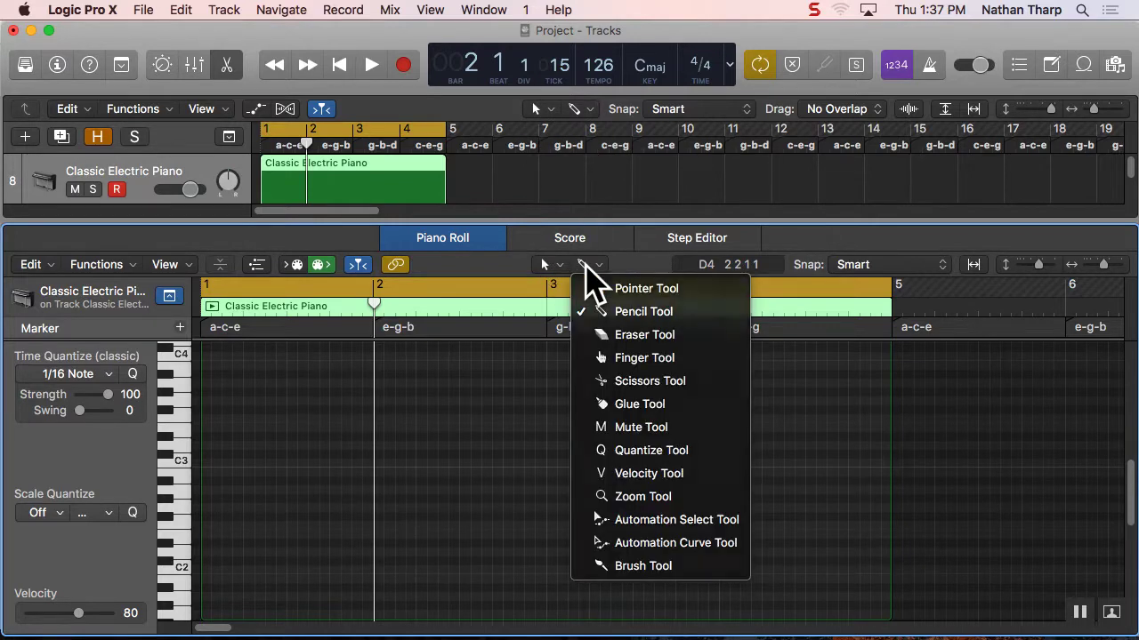
click(584, 265)
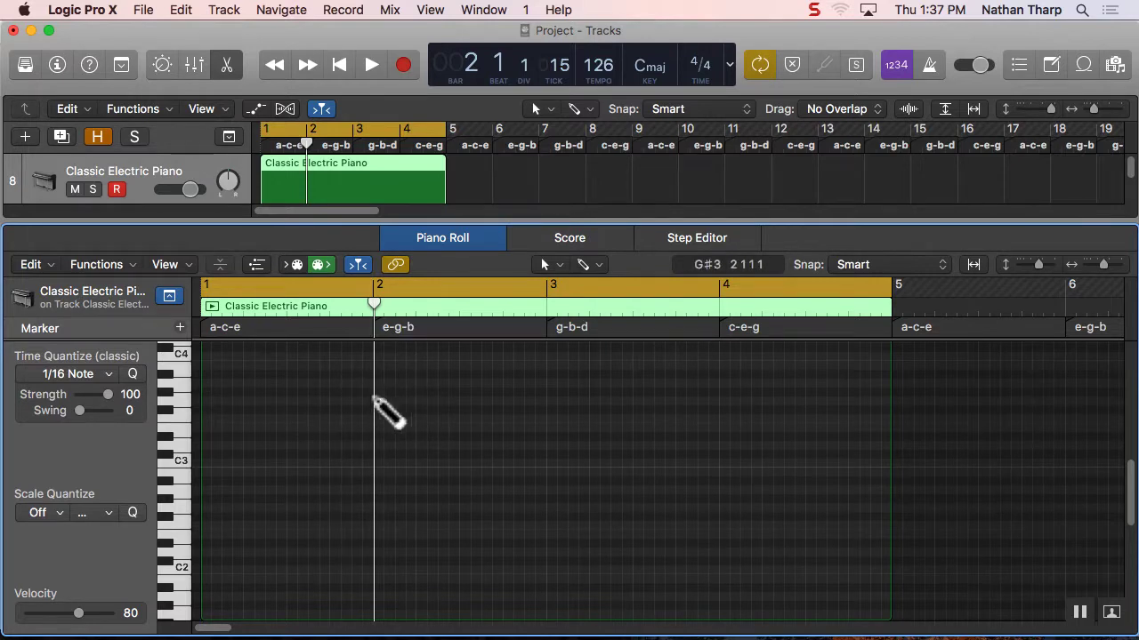
click(215, 490)
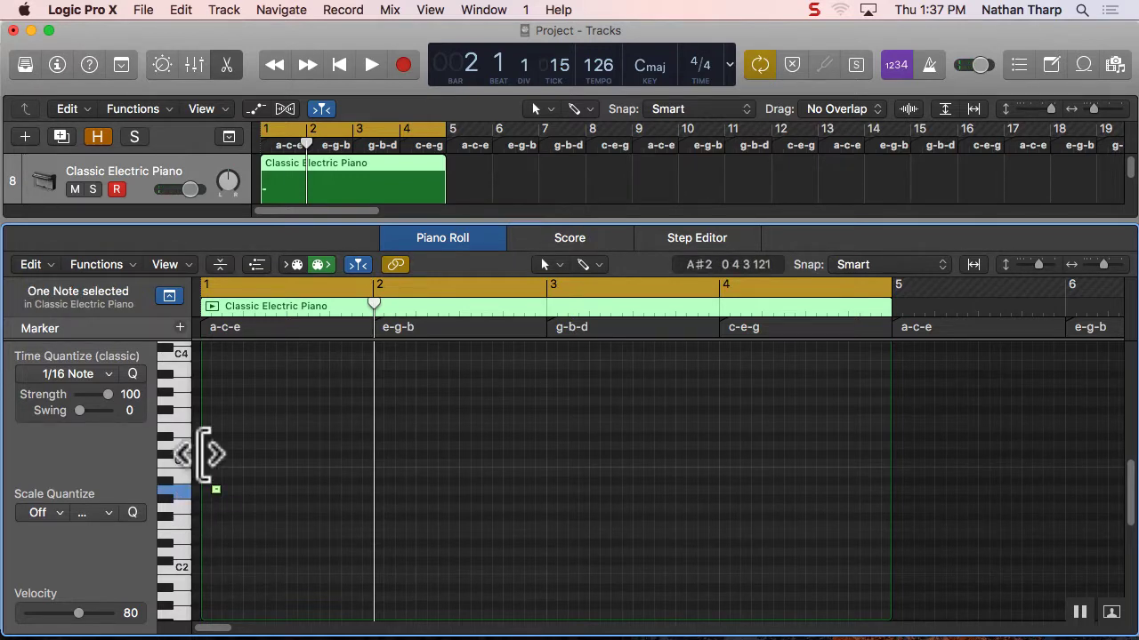
- Narrow the project window and place the notes.png keyboard chart from Preview beside the Piano Roll, returning to Logic Pro X
drag(2, 120, 66, 121)
drag(130, 115, 178, 115)
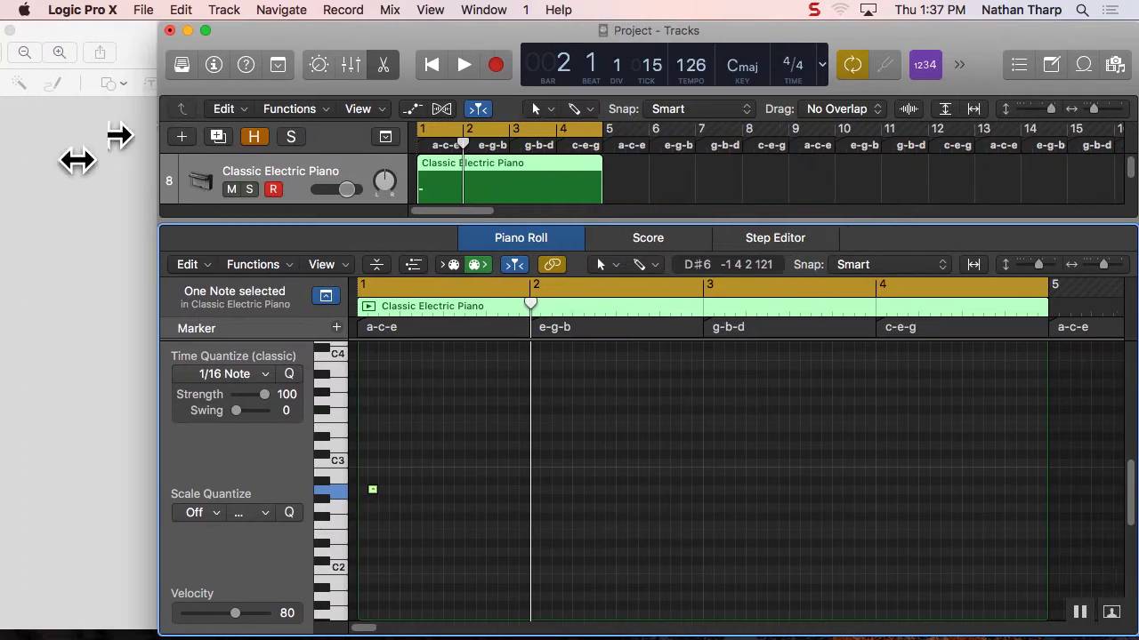
click(145, 94)
drag(165, 62, 9, 64)
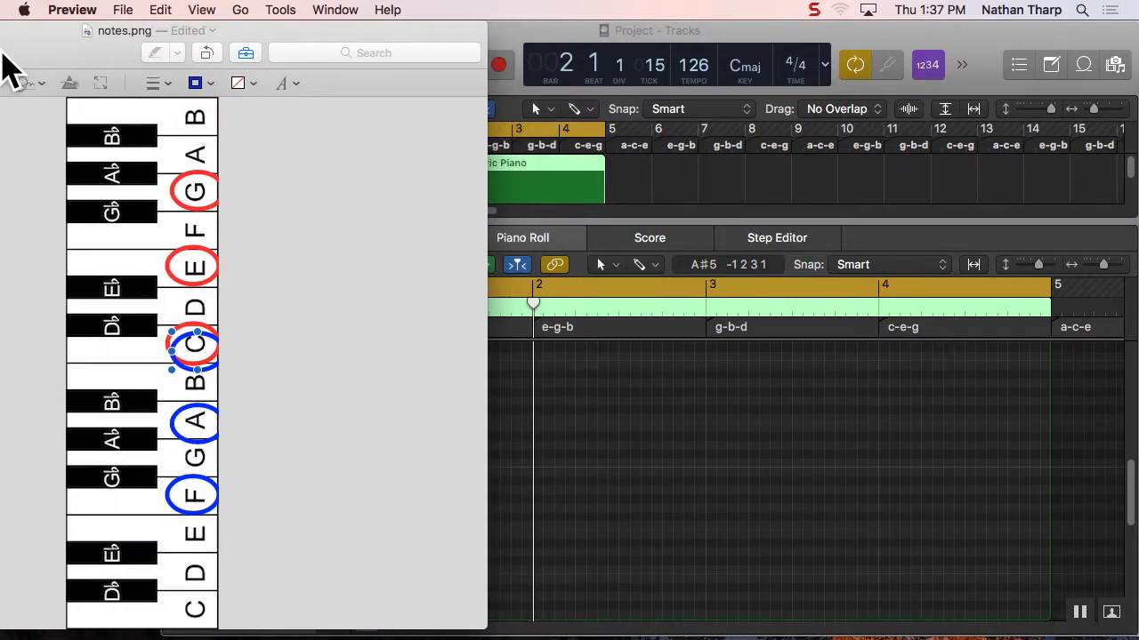
drag(279, 41, 213, 41)
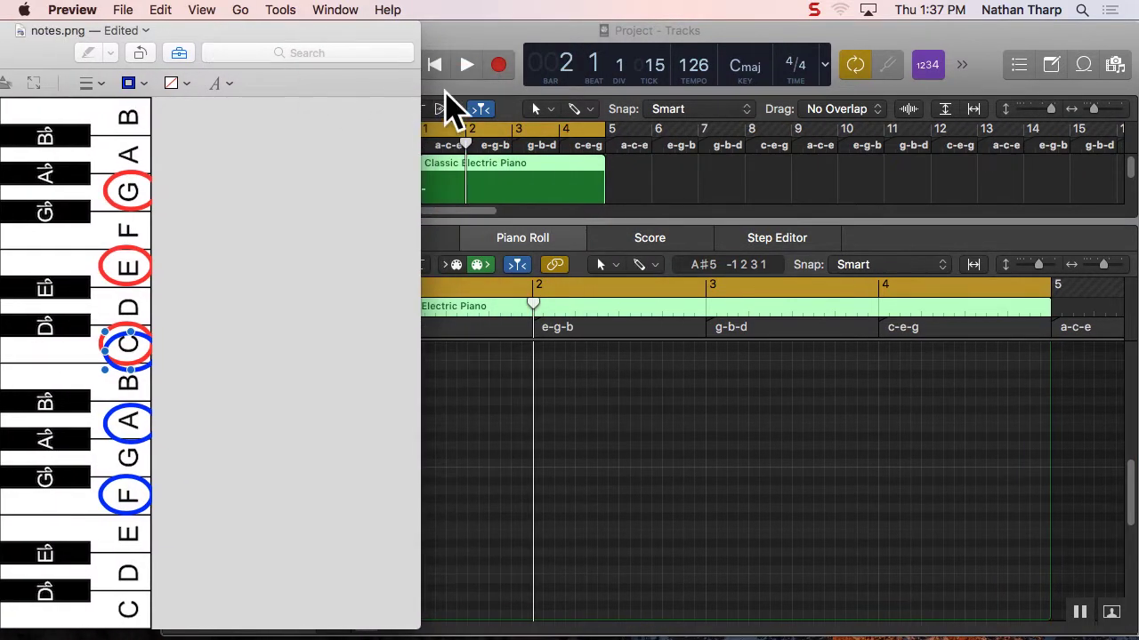
click(510, 32)
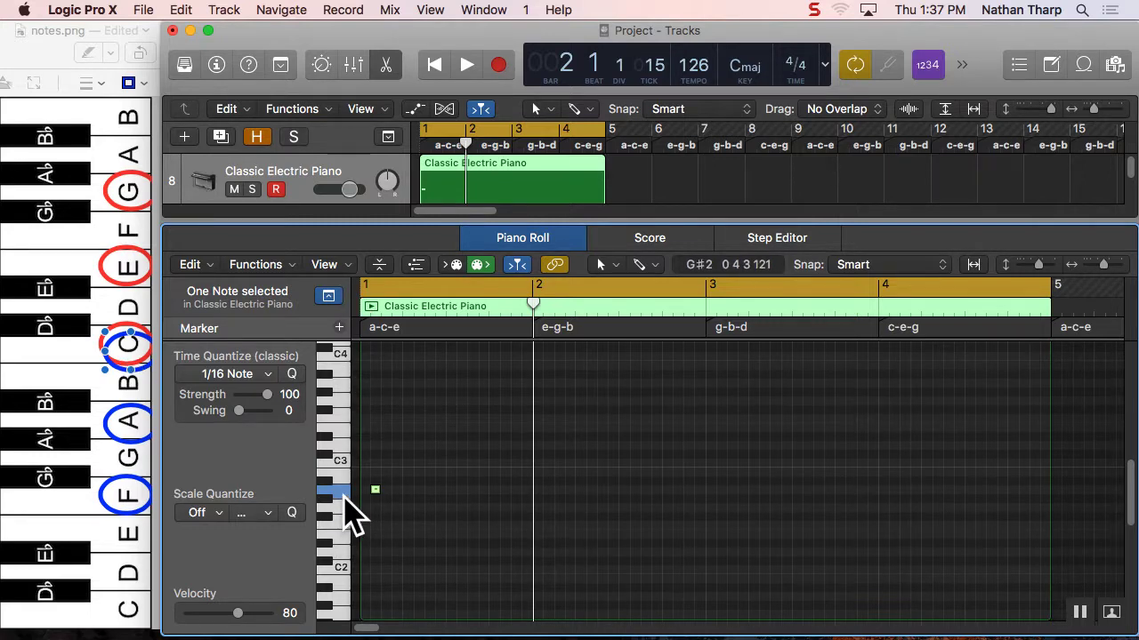
- Align the A2 note with the start of bar 1 and lengthen it to fill the whole bar
mouse_move(376, 491)
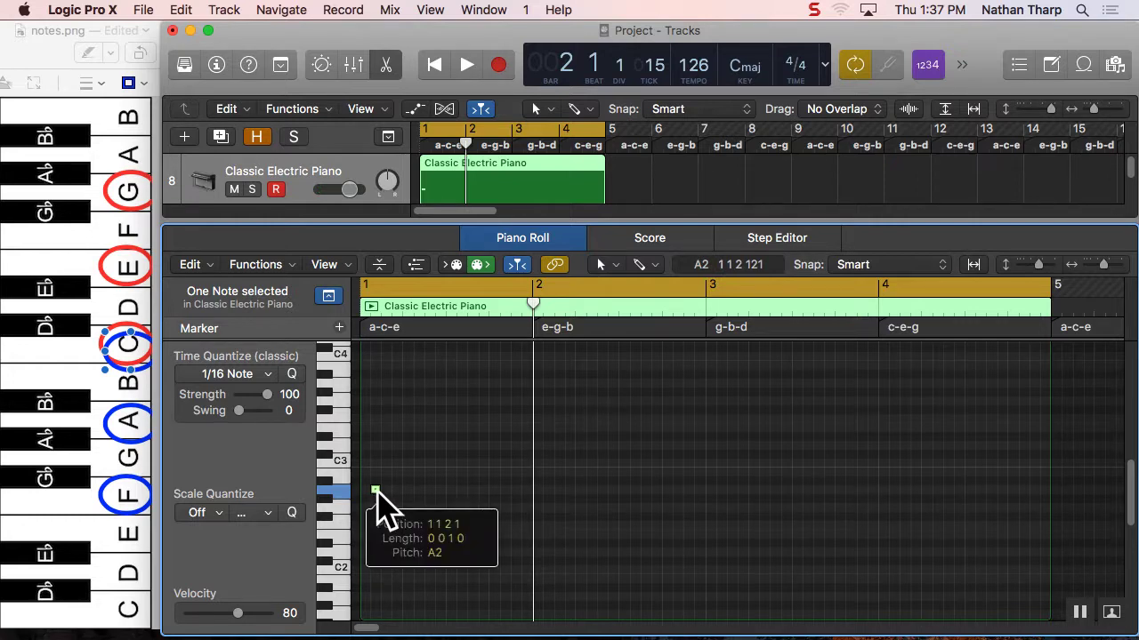
mouse_move(376, 490)
mouse_down()
mouse_move(365, 490)
mouse_move(530, 488)
mouse_move(531, 500)
mouse_up()
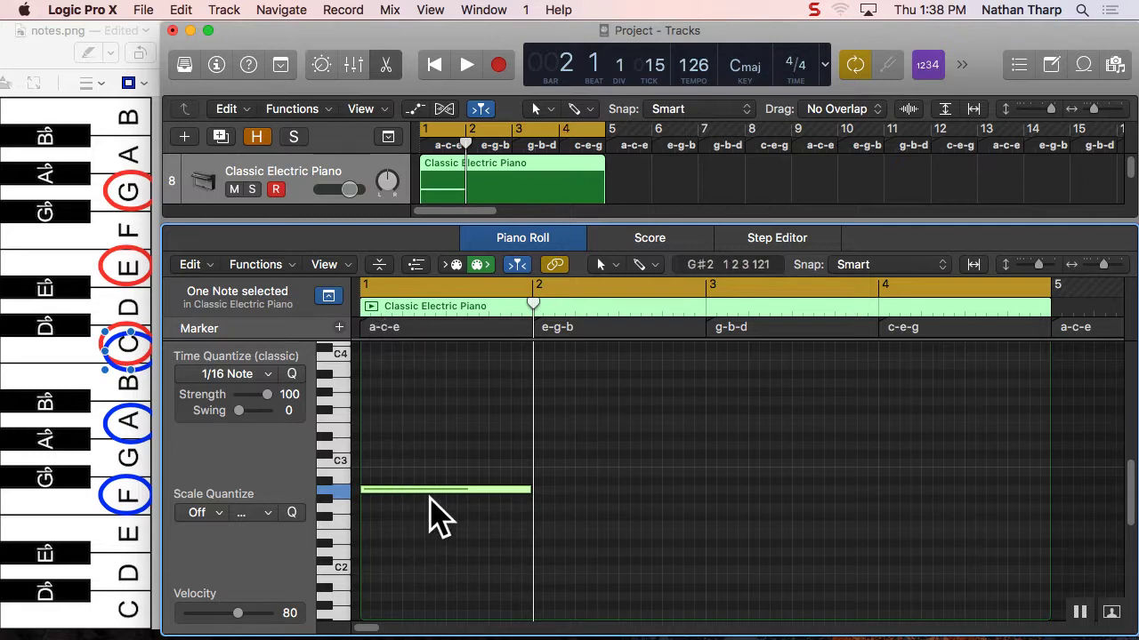
- Copy bar 1's A2 note up to C3 and E3 to complete the full-bar A-C-E chord
drag(432, 488, 424, 429)
key(shift+space)
key(space)
- Solo the Classic Electric Piano track and audition the bar 1 chord
click(259, 204)
key(ctrl+s)
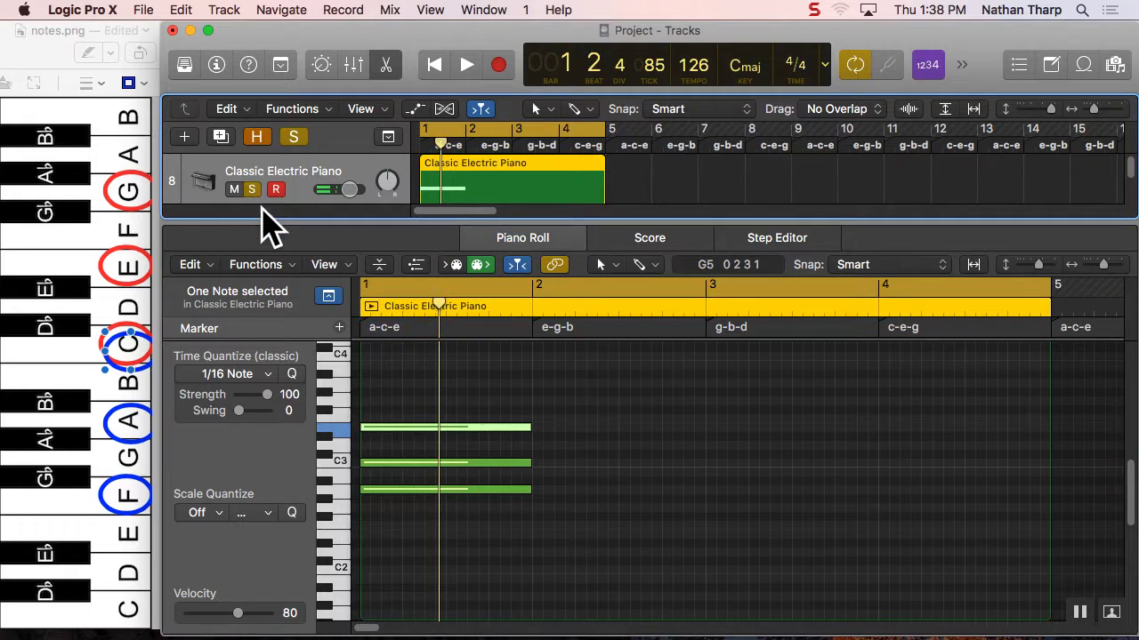
key(space)
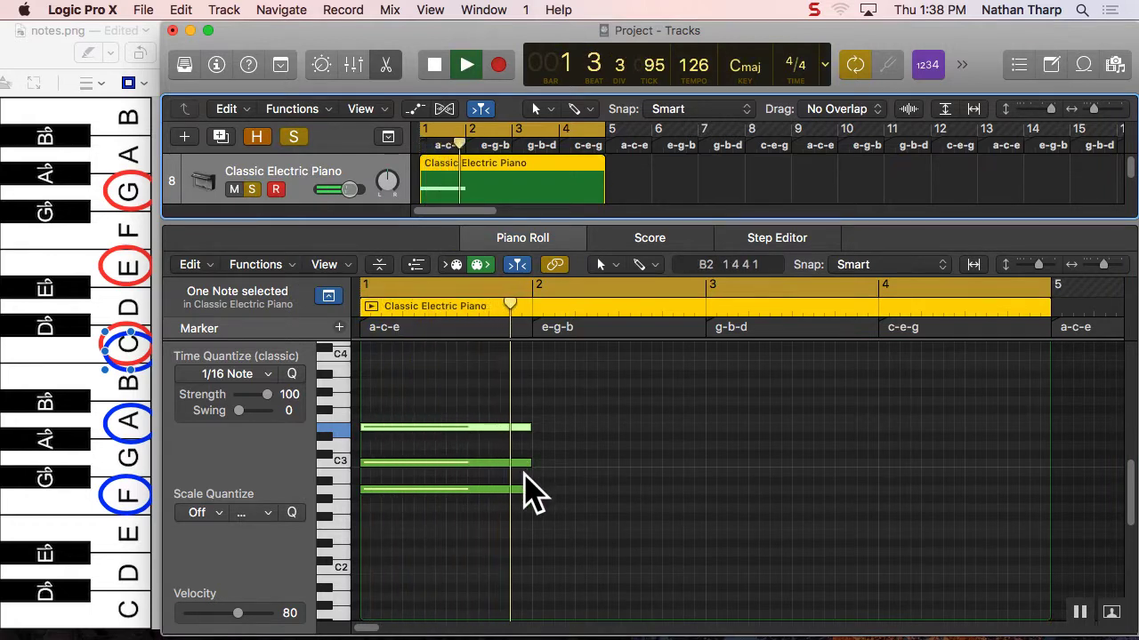
key(space)
key(space)
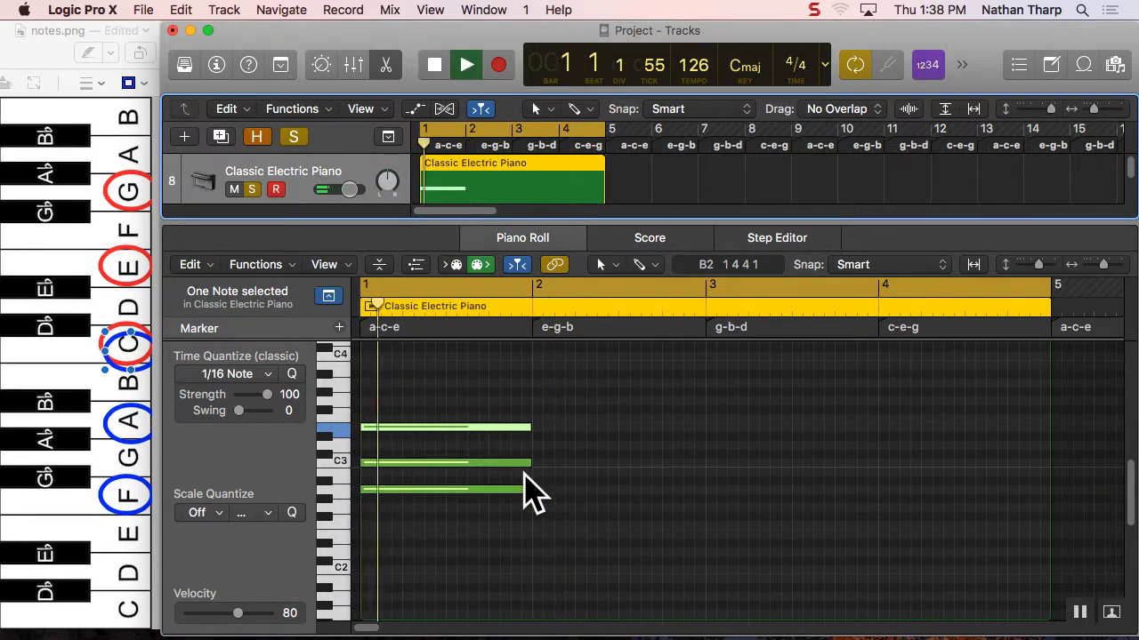
key(space)
- Copy the A-C-E chord into bar 2 and move the copied C3 to G3 and A2 to B3
drag(521, 559, 648, 489)
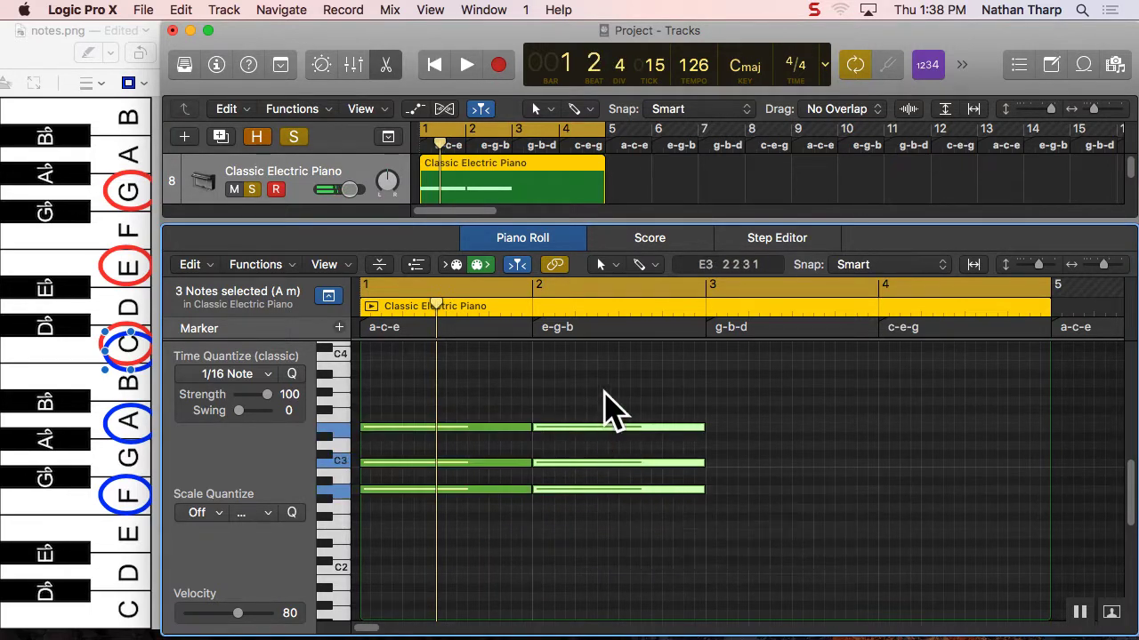
click(604, 406)
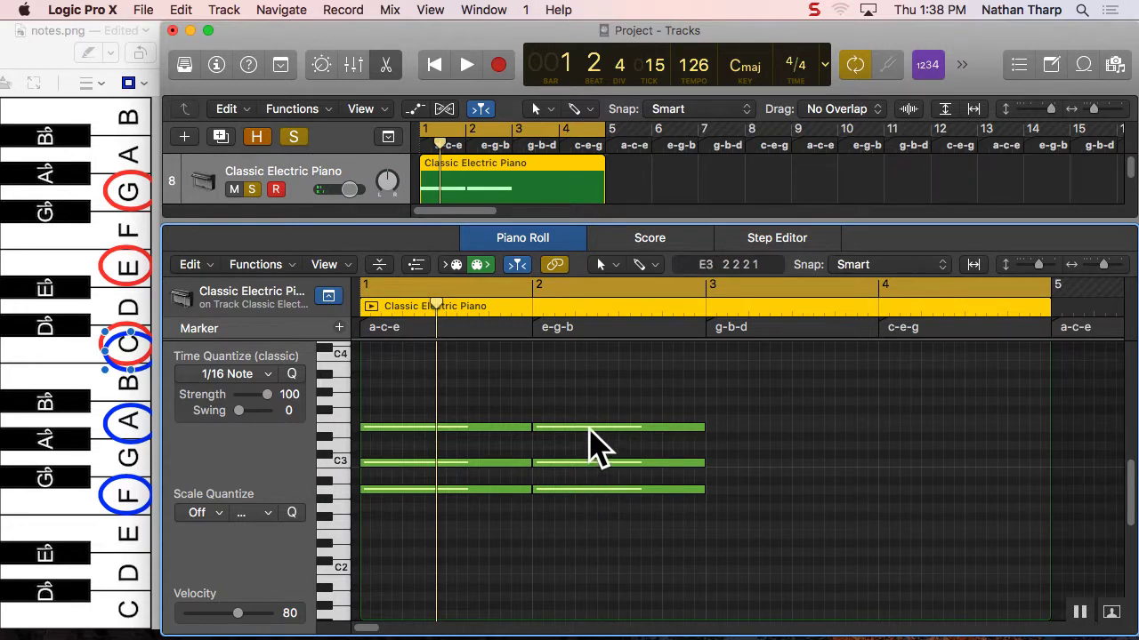
click(595, 462)
drag(590, 431, 595, 404)
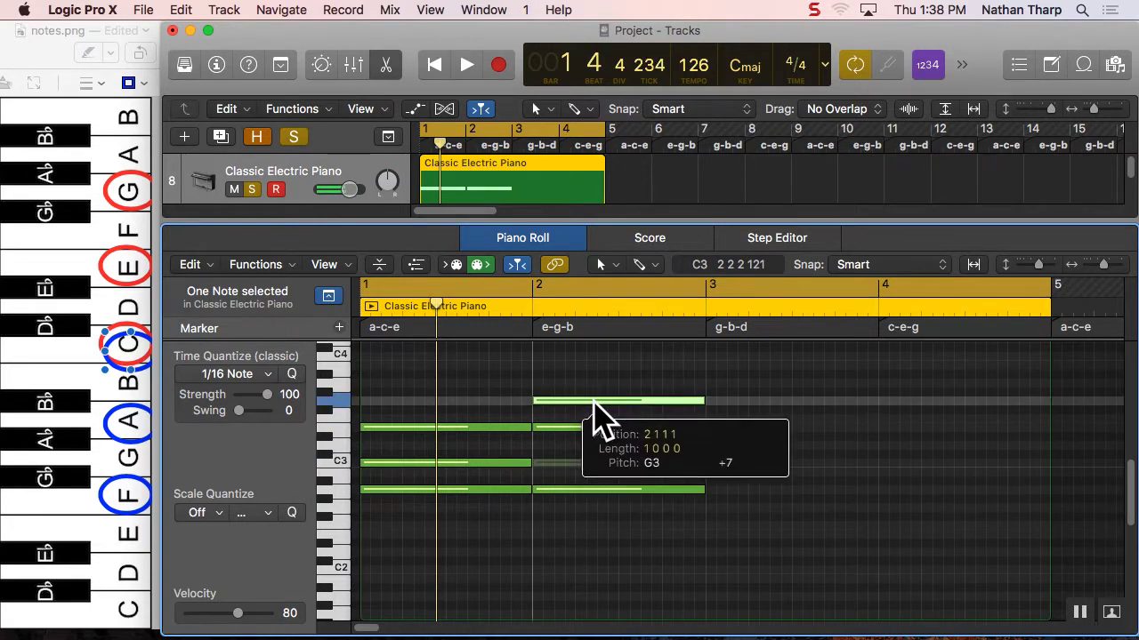
drag(584, 487, 587, 370)
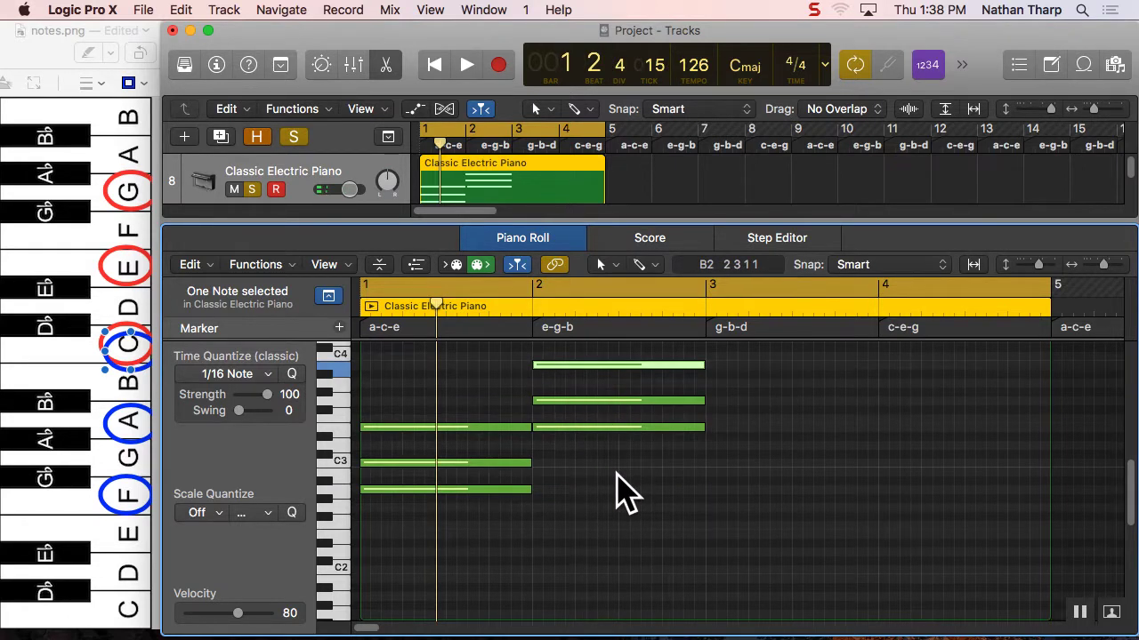
- Copy bar 2's chord into bar 3 with G2 as its lowest note and raise the middle note to B2
key(XF86AudioMute)
drag(683, 452, 822, 367)
drag(738, 431, 741, 505)
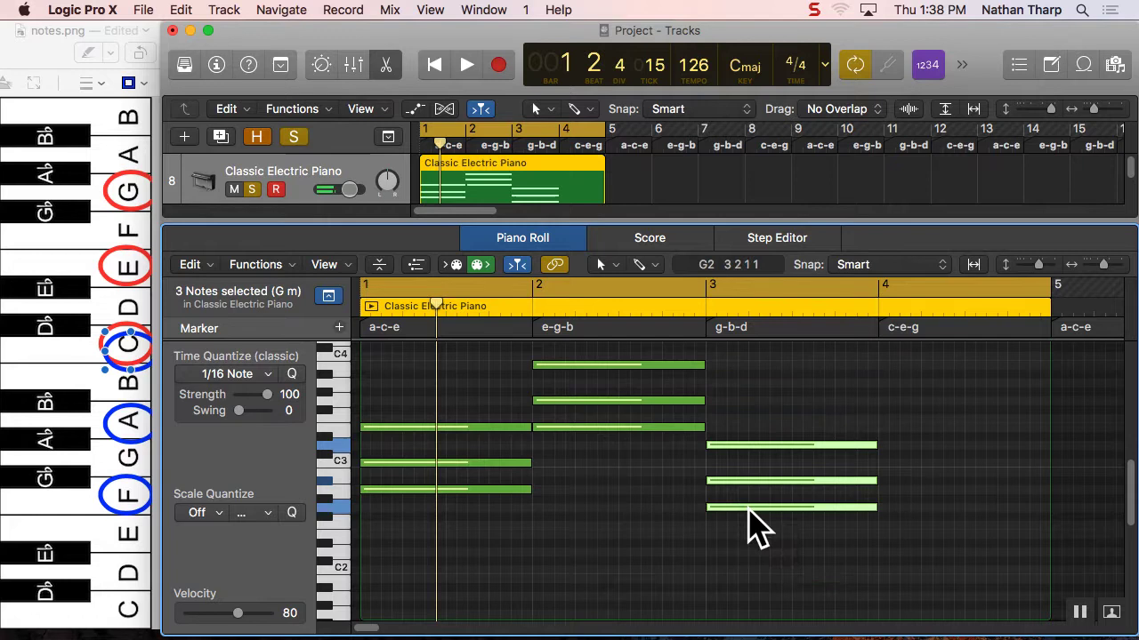
click(742, 536)
click(747, 481)
drag(747, 478, 747, 472)
- Copy bar 3's chord into bar 4, transposed to C3, E3 and G3
drag(755, 546, 745, 441)
drag(742, 509, 914, 464)
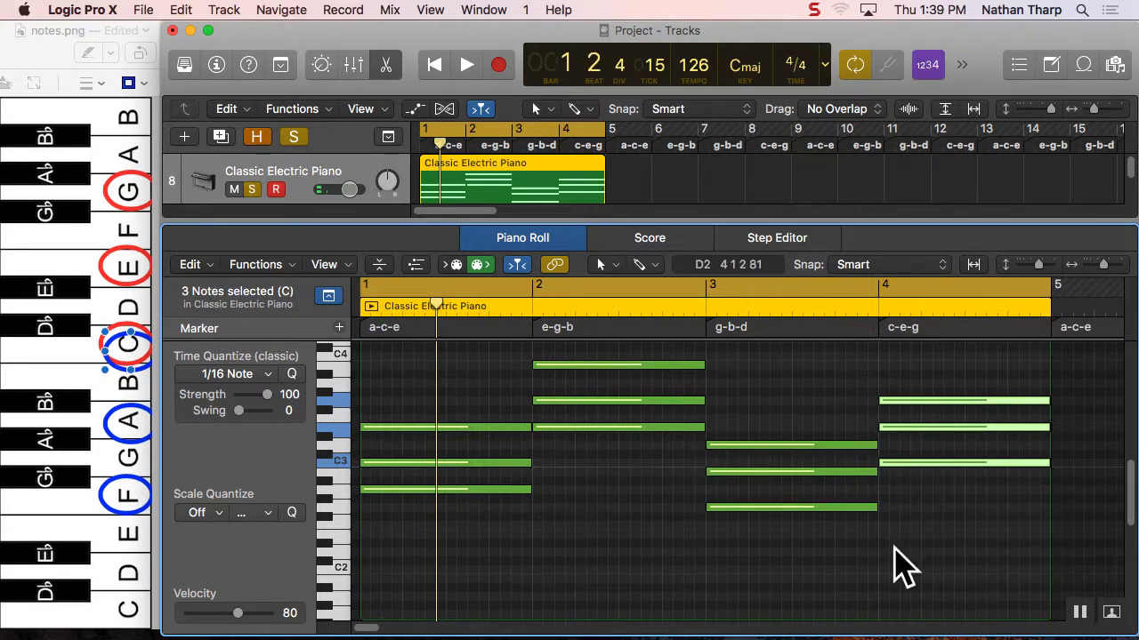
click(903, 565)
- Play the four-bar chord progression from the start with the system volume raised
key(XF86AudioRaiseVolume)
key(Return)
key(space)
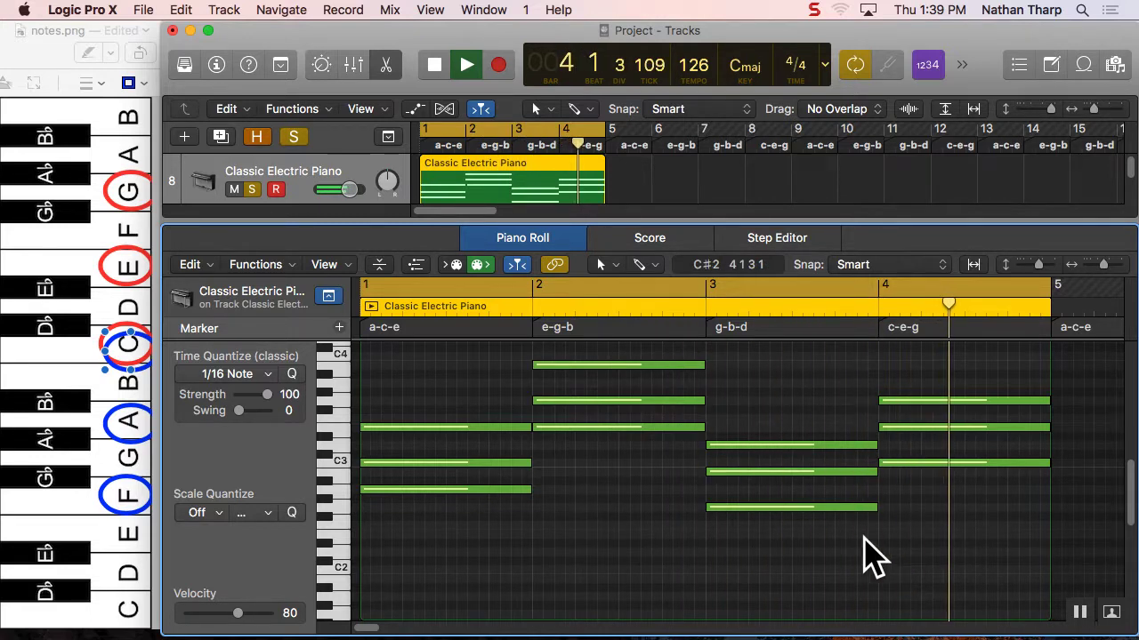
key(space)
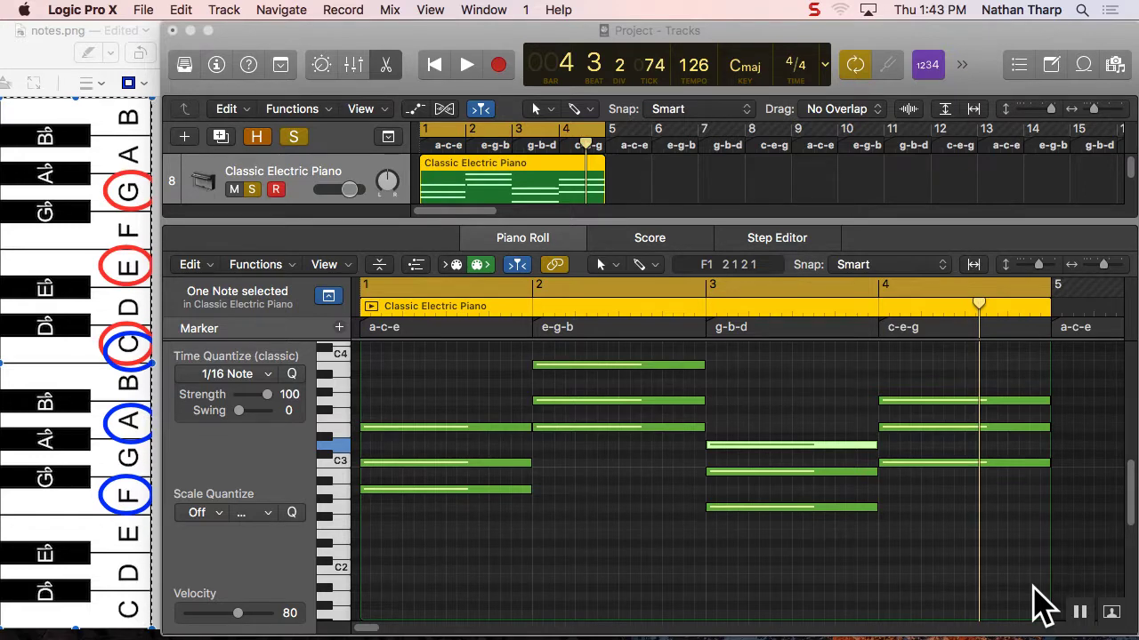
- Switch to Safari and search for frogger in a new tab
key(super+Tab)
key(super+Tab)
key(super+Tab)
key(super+t)
text(frogger)
key(Return)
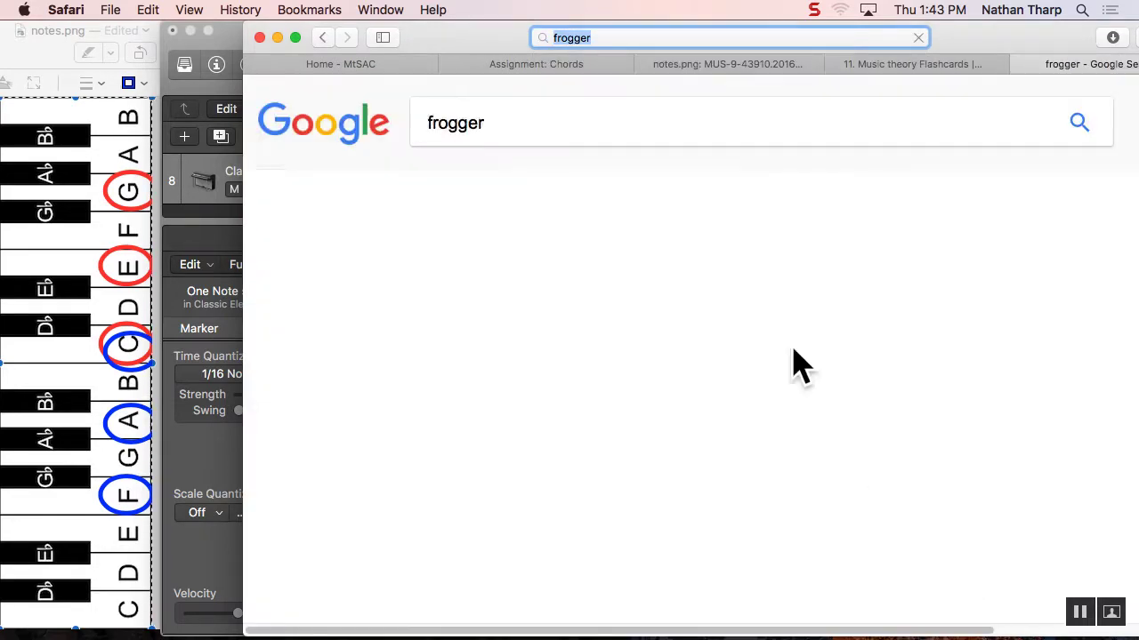
- Open a Frogger gameplay screenshot from the image results, and return to Logic Pro X
click(512, 201)
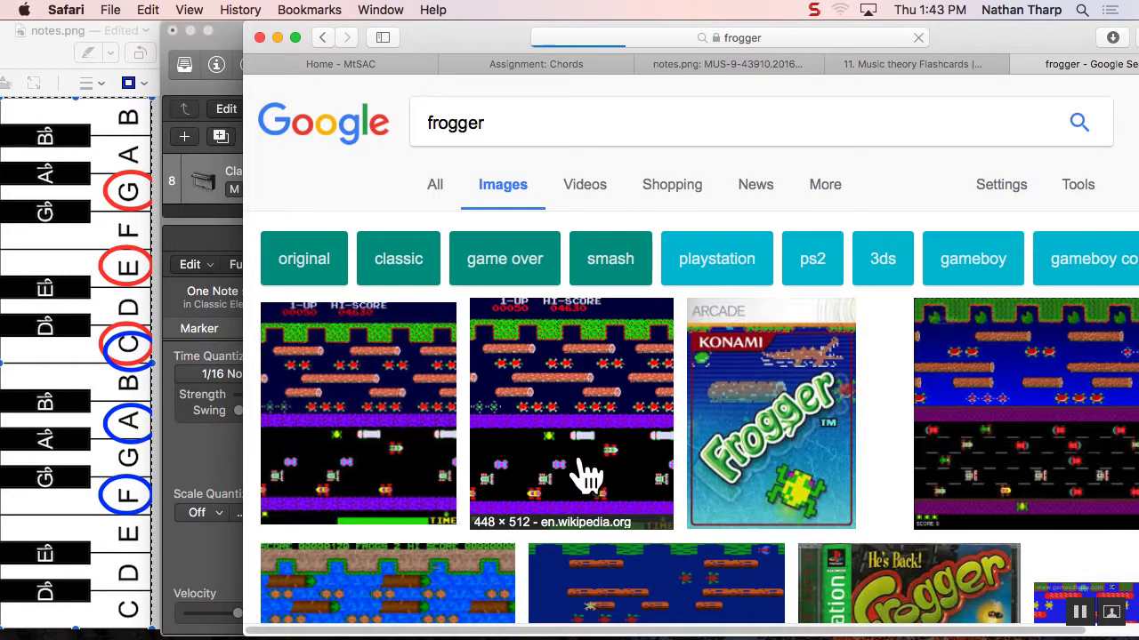
scroll(545, 551, down, 5)
scroll(545, 566, up, 1)
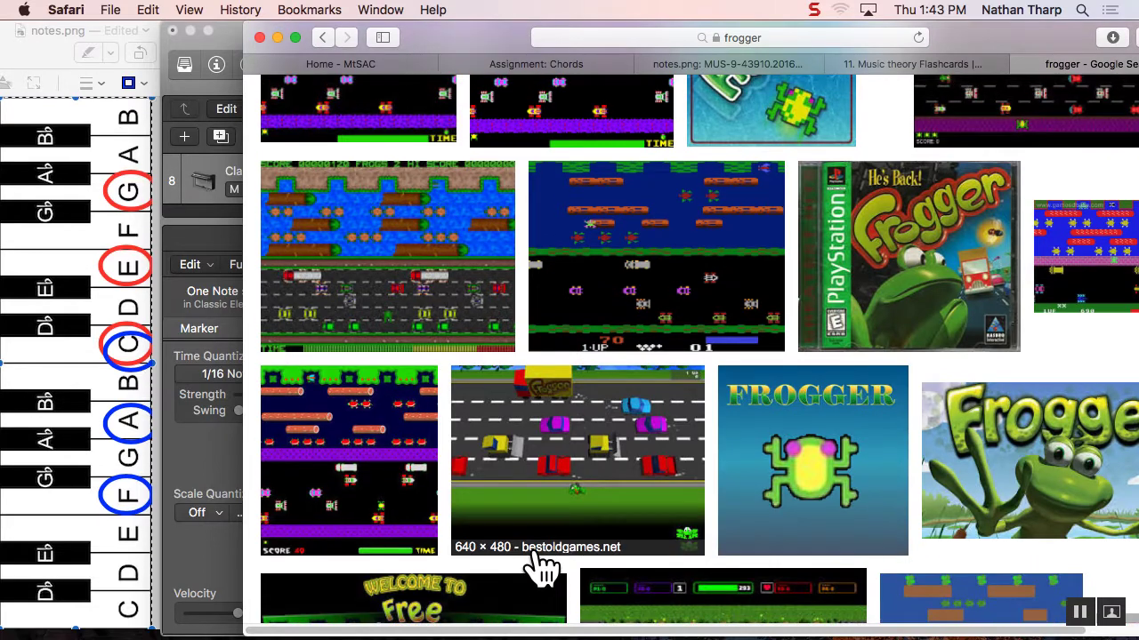
click(334, 500)
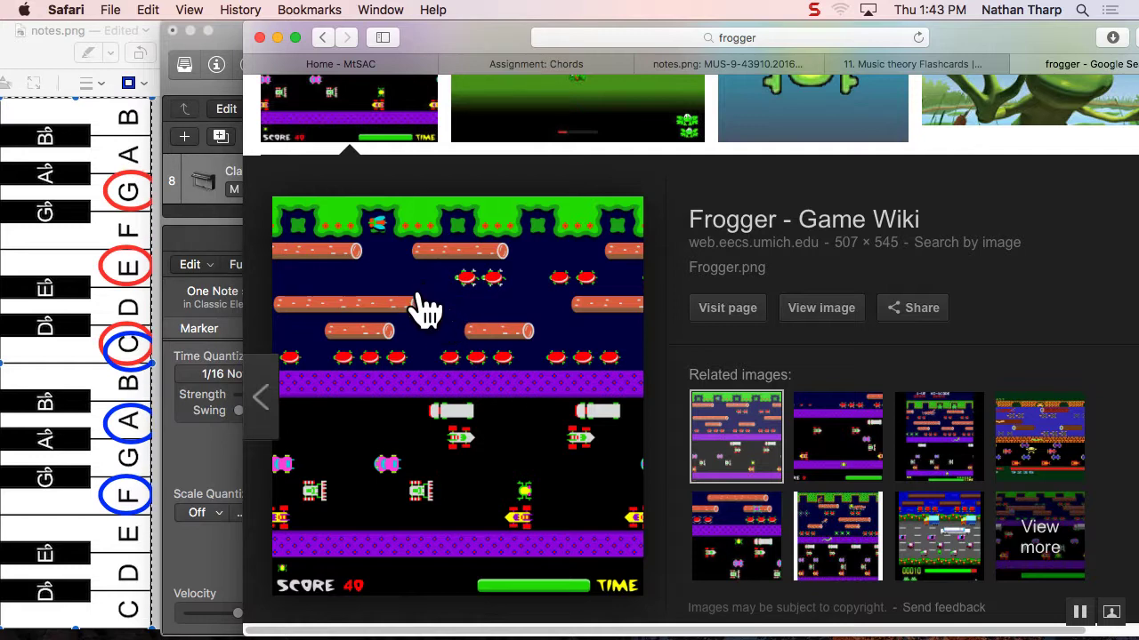
click(225, 48)
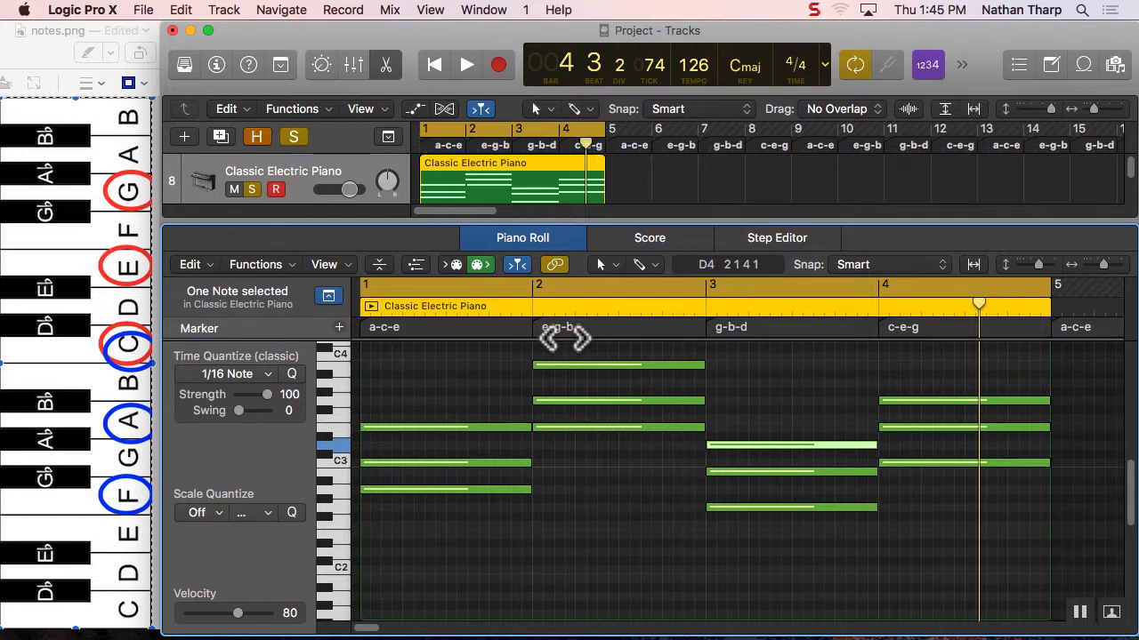
- Invert the chords by moving bar 2's B3 to B2, bar 3's G2 to G3 and bar 1's A2 to A3
drag(557, 366, 559, 473)
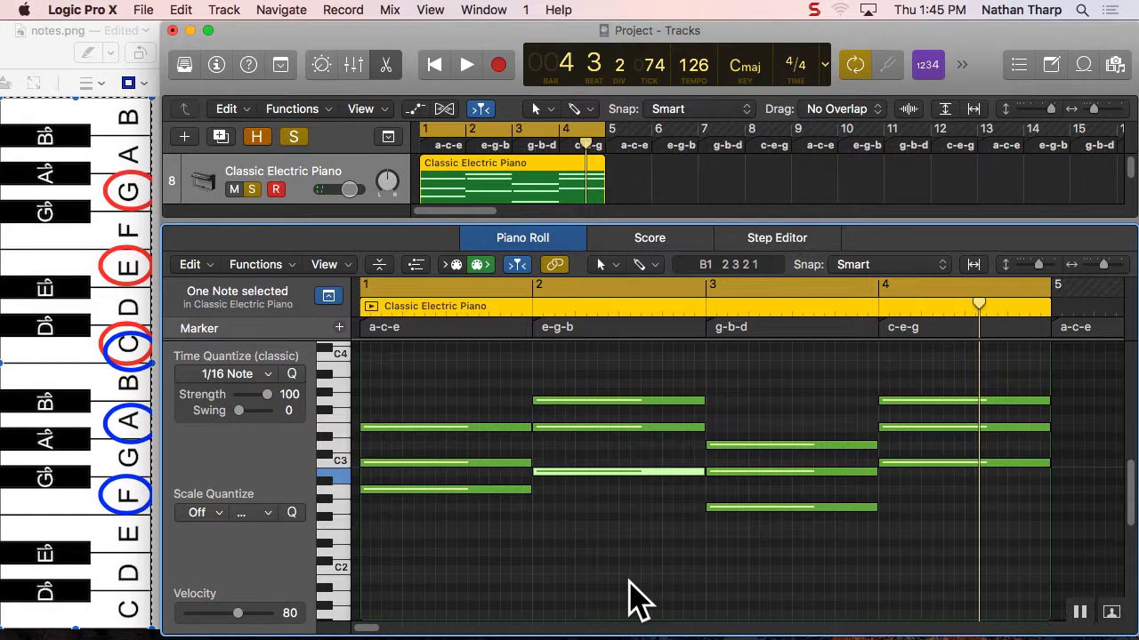
click(740, 509)
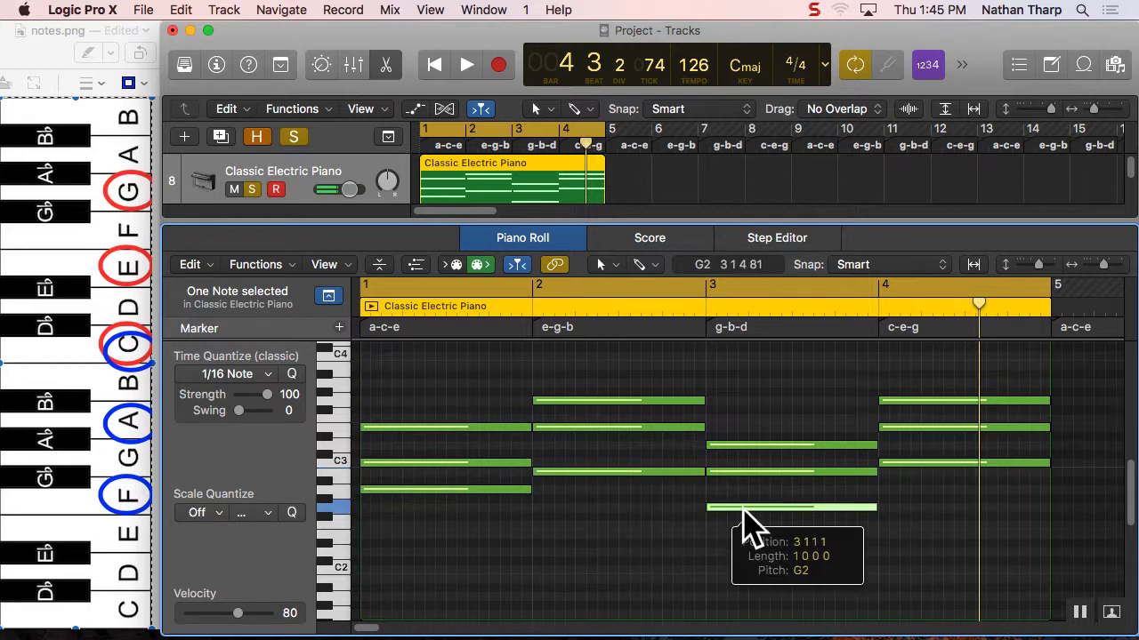
drag(744, 509, 745, 401)
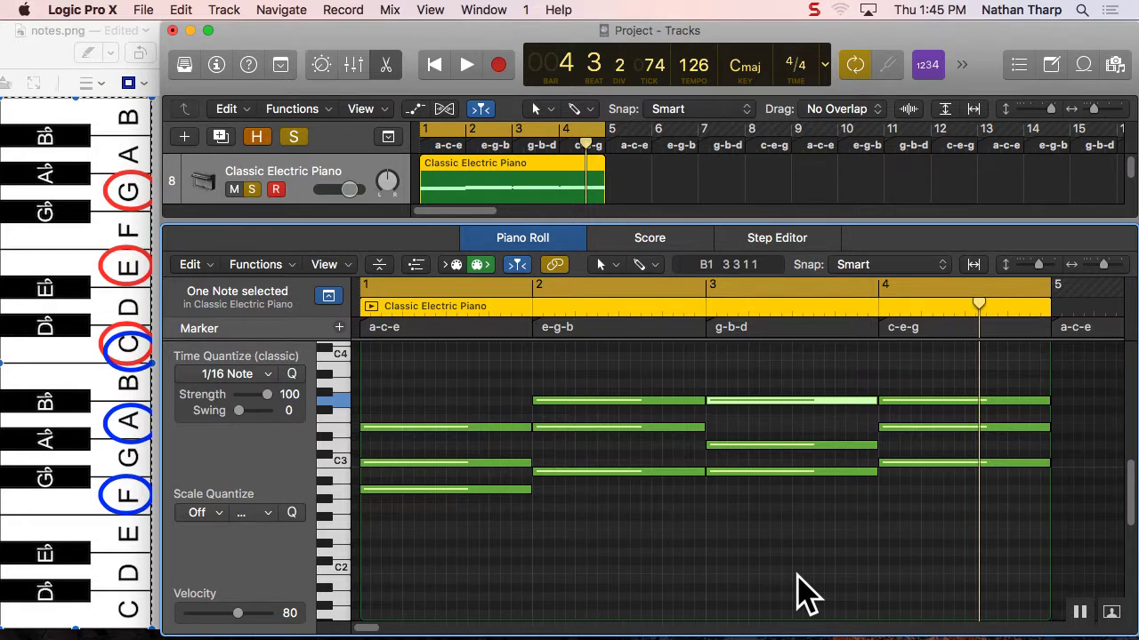
drag(485, 489, 489, 382)
mouse_move(640, 633)
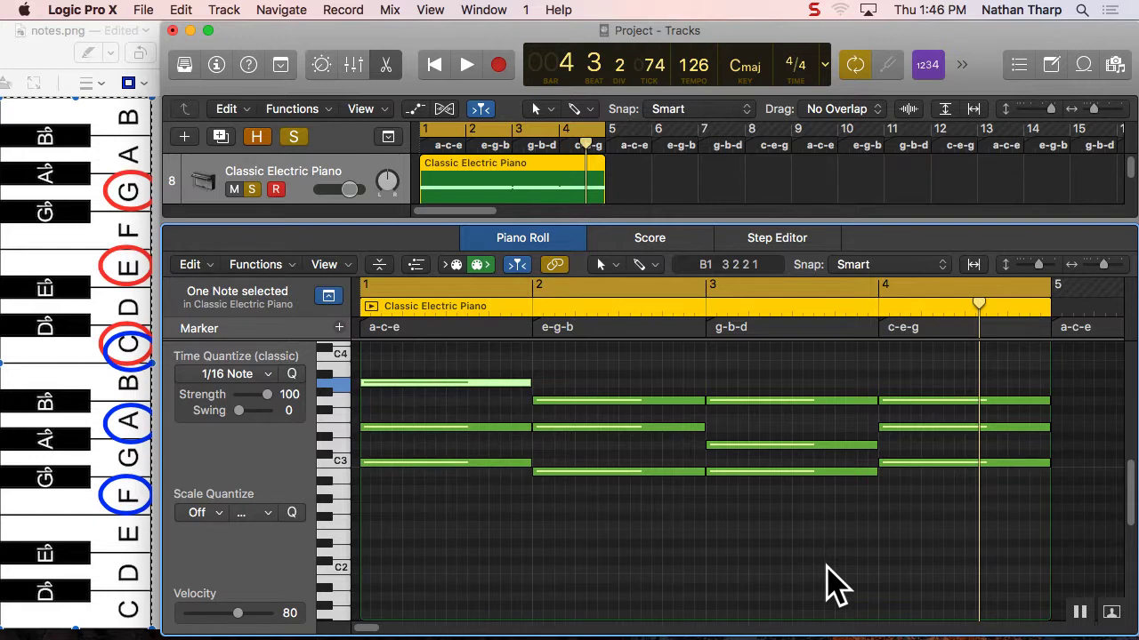
- Play back the inverted chords in the four-bar cycle
key(space)
key(XF86AudioRaiseVolume)
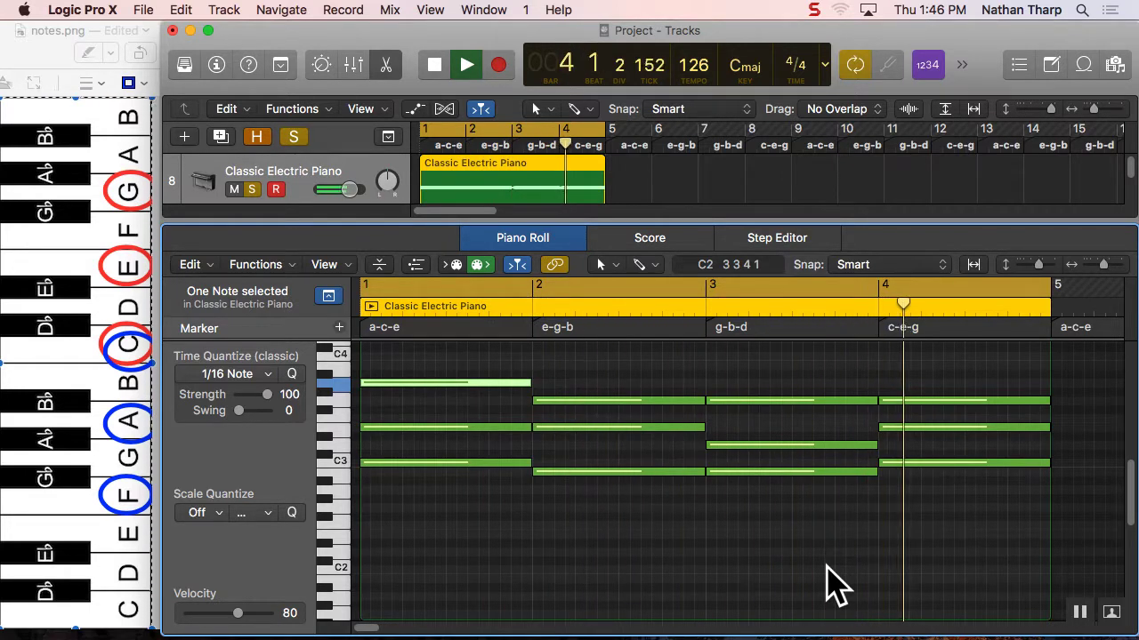
key(space)
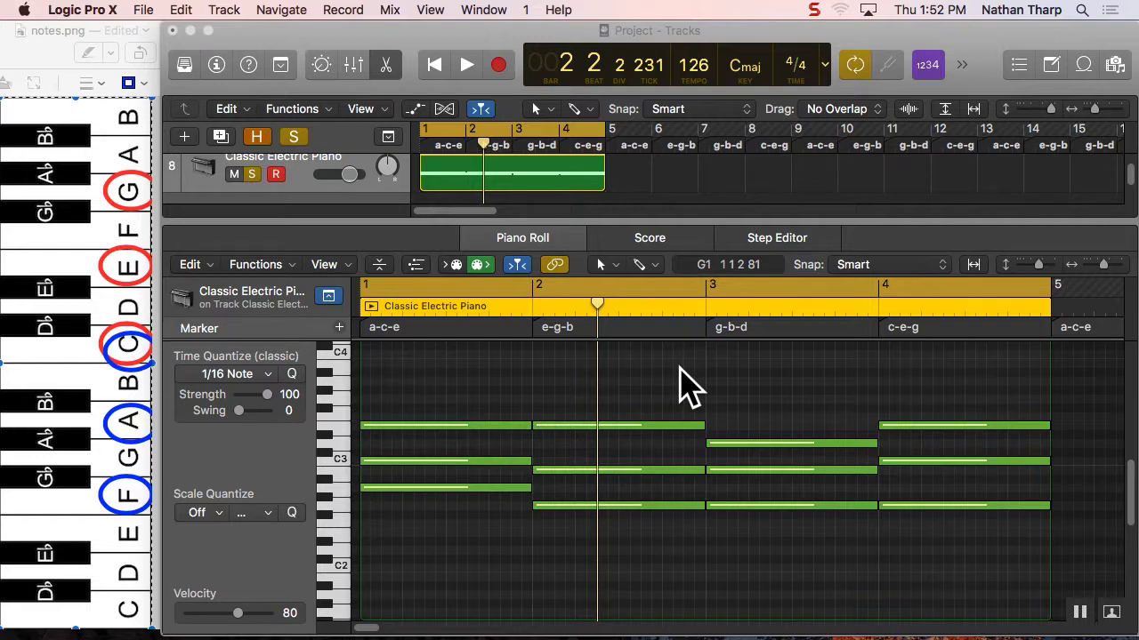
- Play back the lower chord voicings that use G2 at the bottom of bars 2 to 4
click(685, 387)
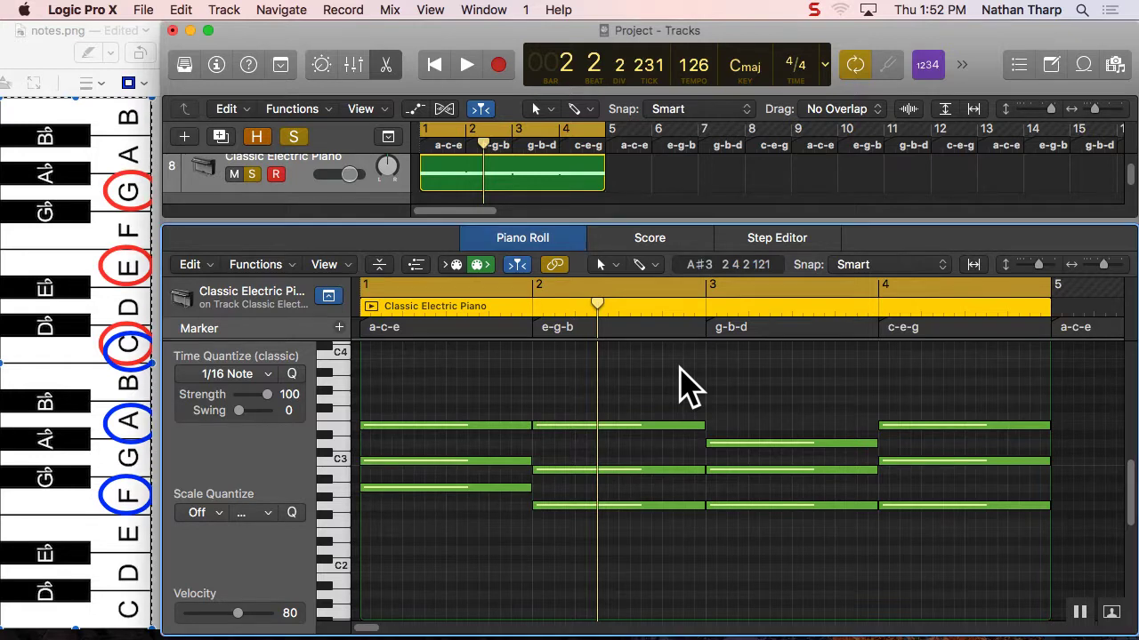
key(space)
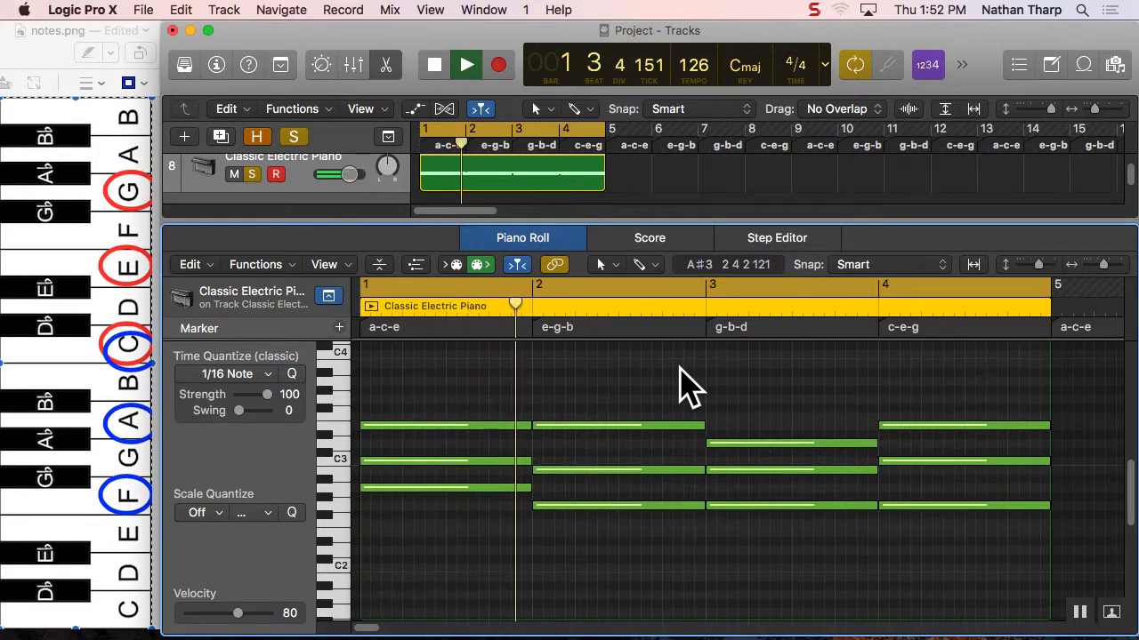
key(space)
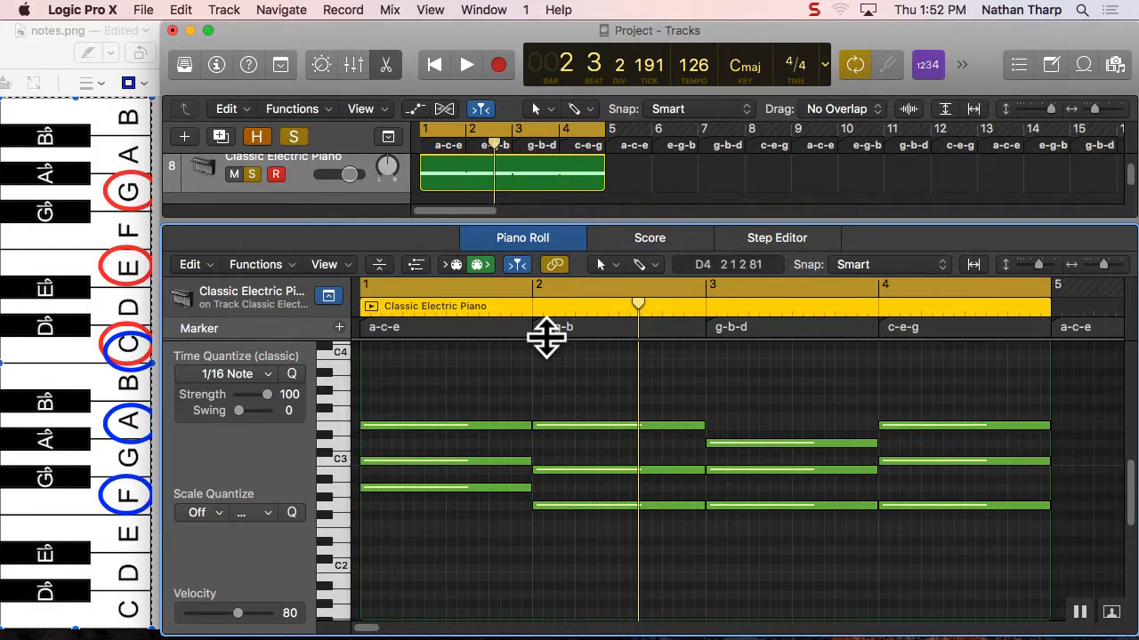
- Place full-bar bass notes A1, E2, G#1 and C2 under the chords of bars 1 to 4
scroll(445, 522, down, 1)
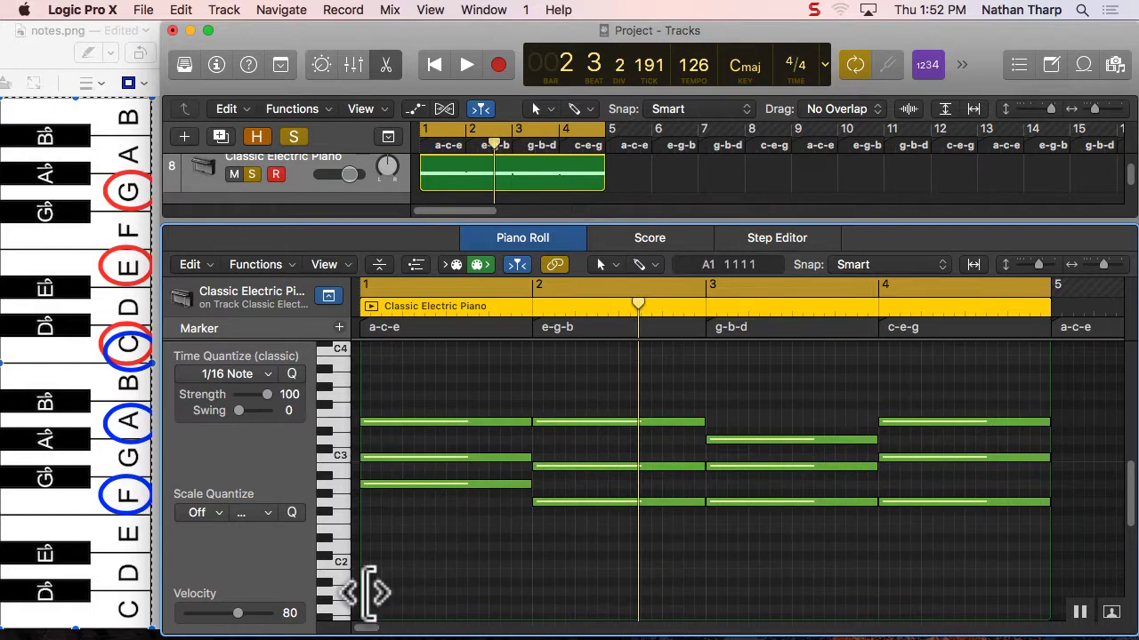
scroll(399, 588, down, 3)
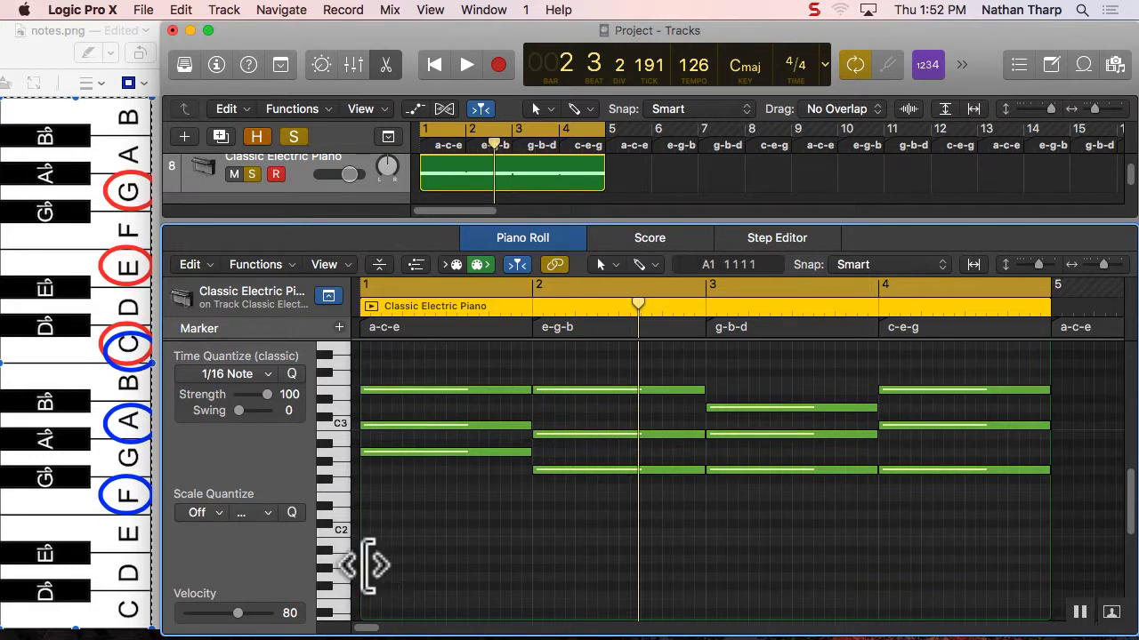
click(369, 562)
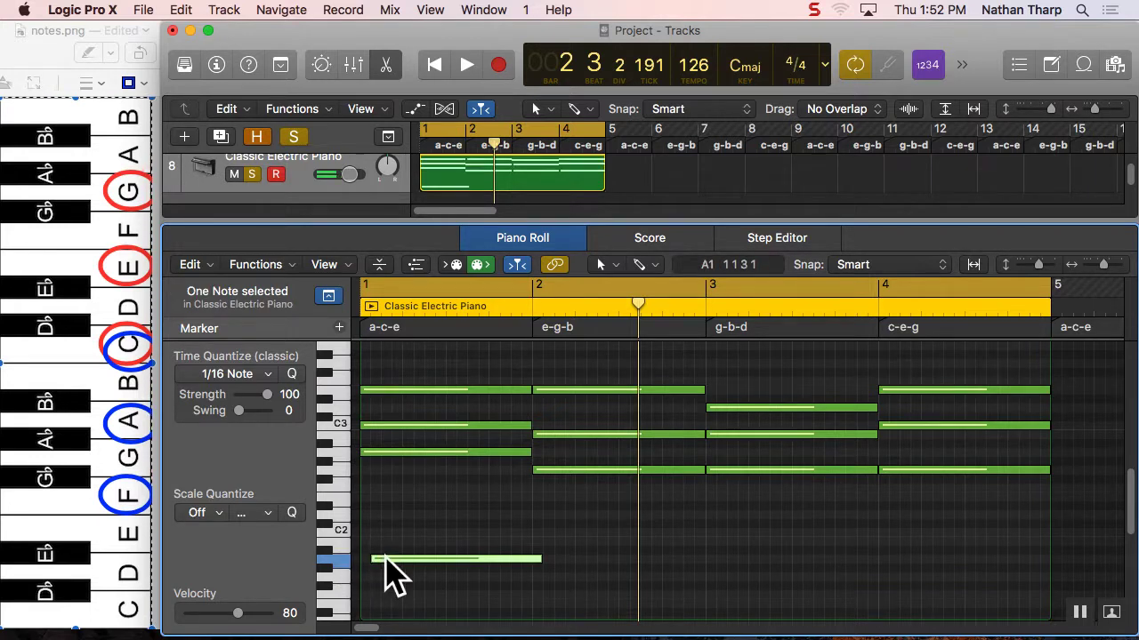
drag(490, 558, 978, 544)
click(584, 496)
drag(584, 496, 592, 503)
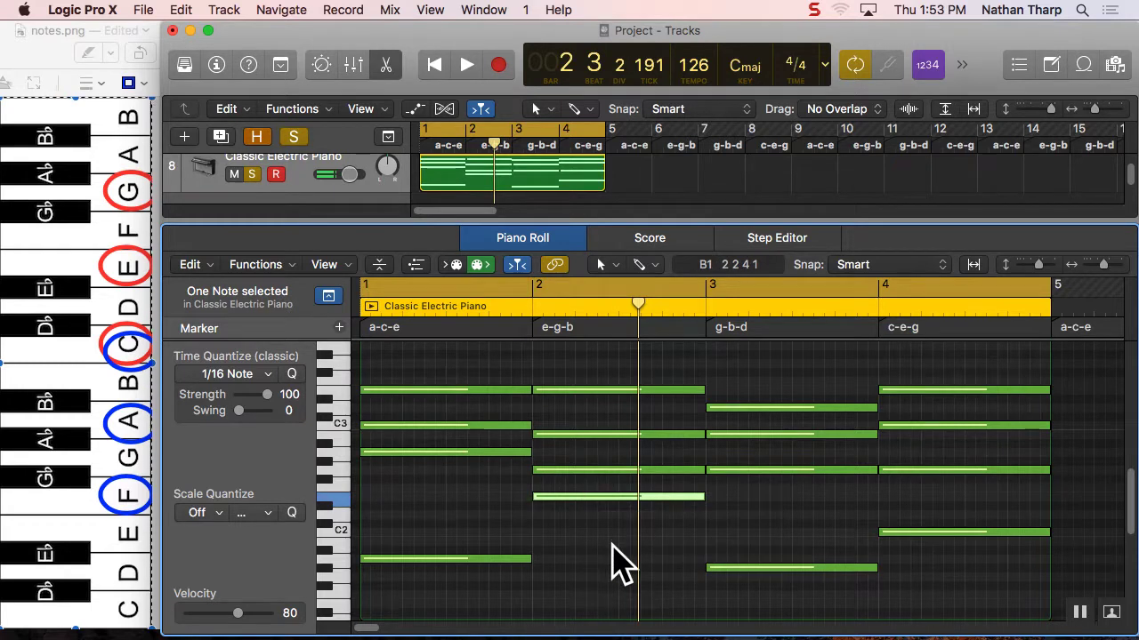
- Play back the chords with the bass notes and lower bar 3's bass note to G1
key(space)
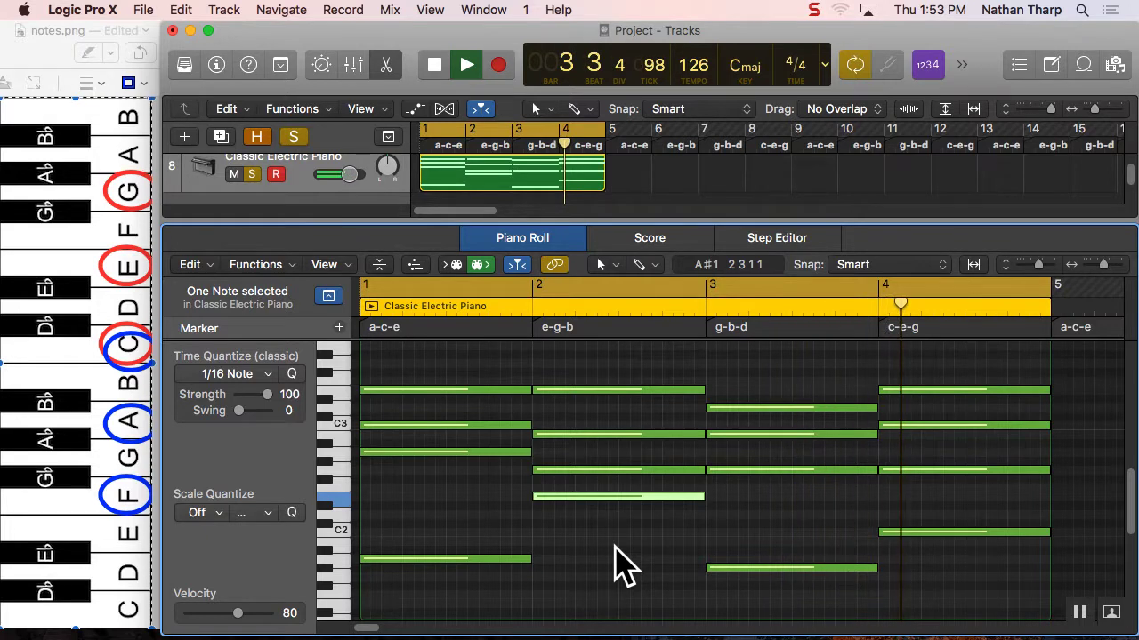
key(space)
drag(742, 568, 743, 574)
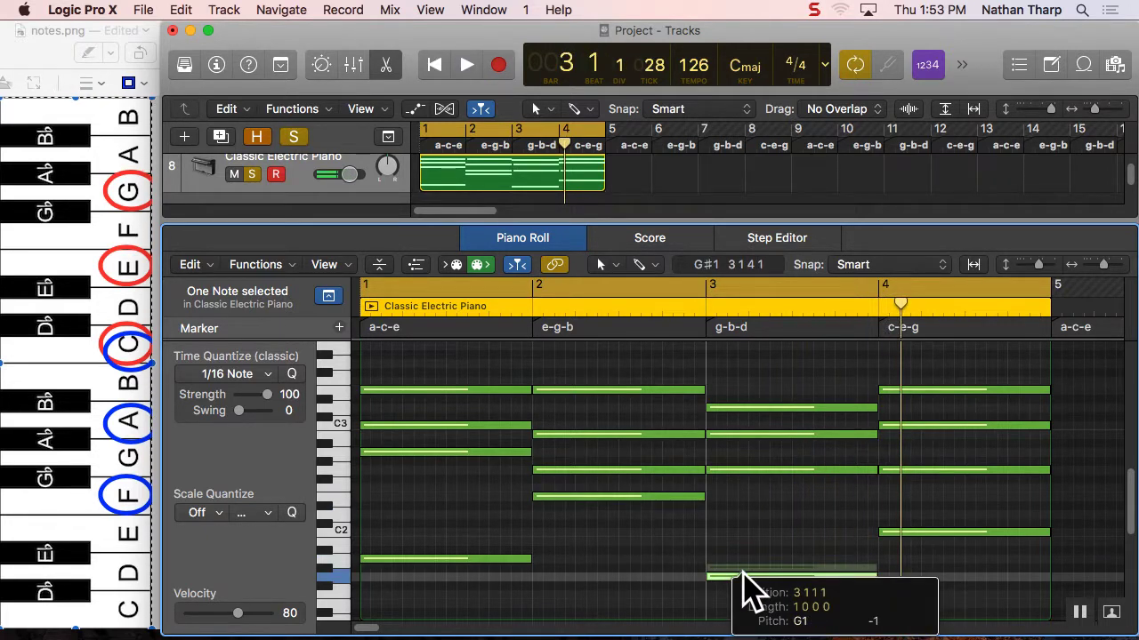
drag(747, 587, 746, 590)
scroll(747, 590, down, 3)
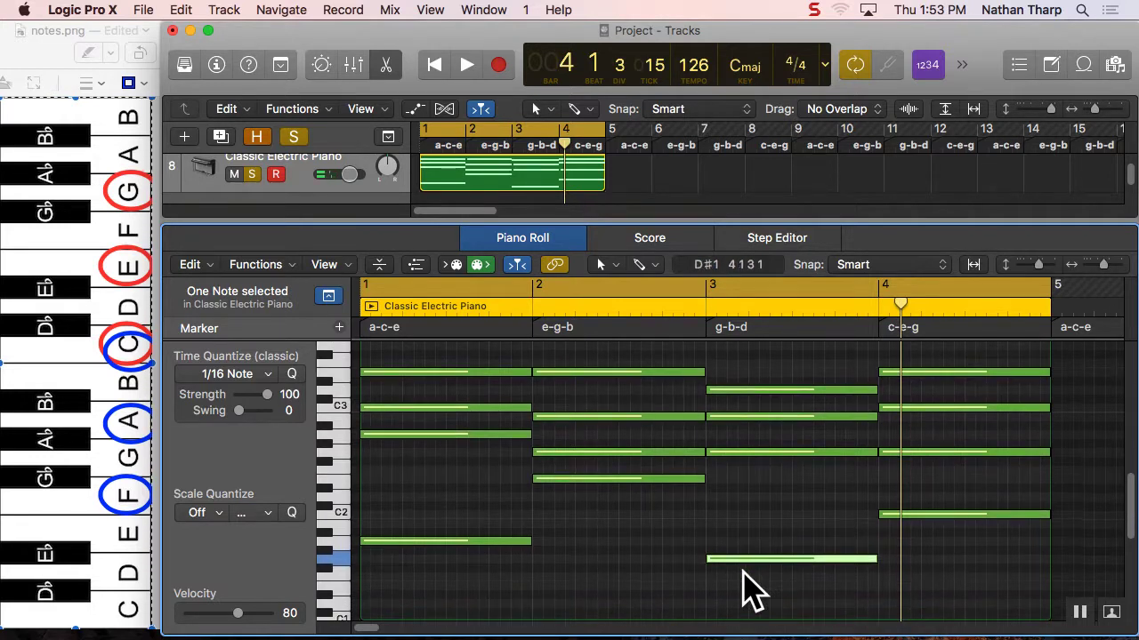
- Lower all four bass notes by one octave and play back the progression
drag(1088, 535, 405, 431)
drag(400, 503, 431, 601)
key(space)
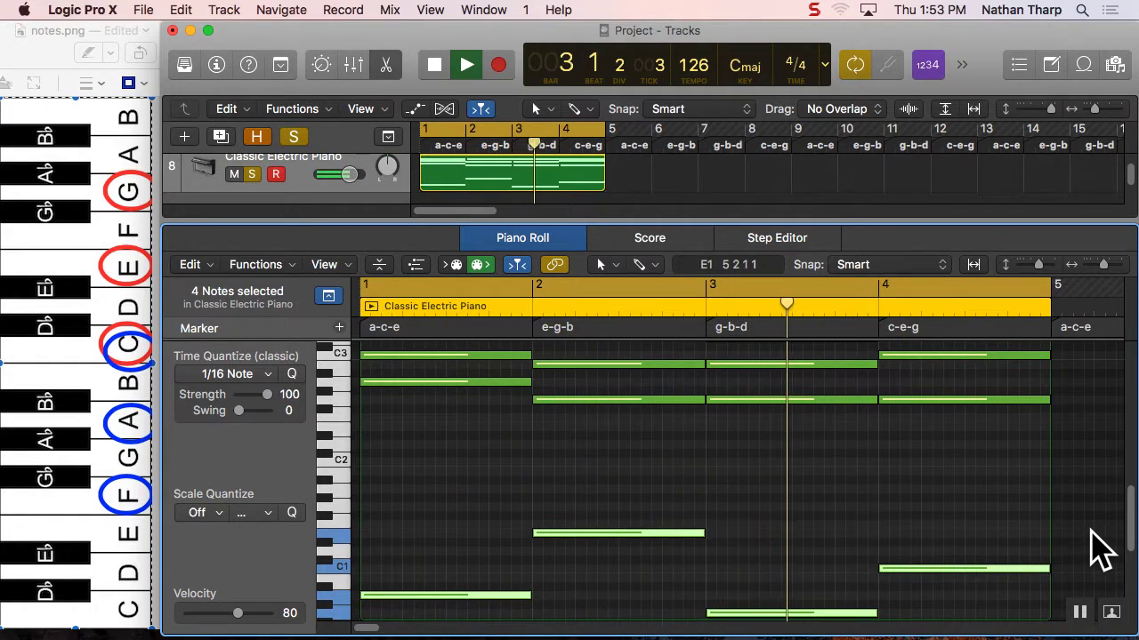
click(1100, 549)
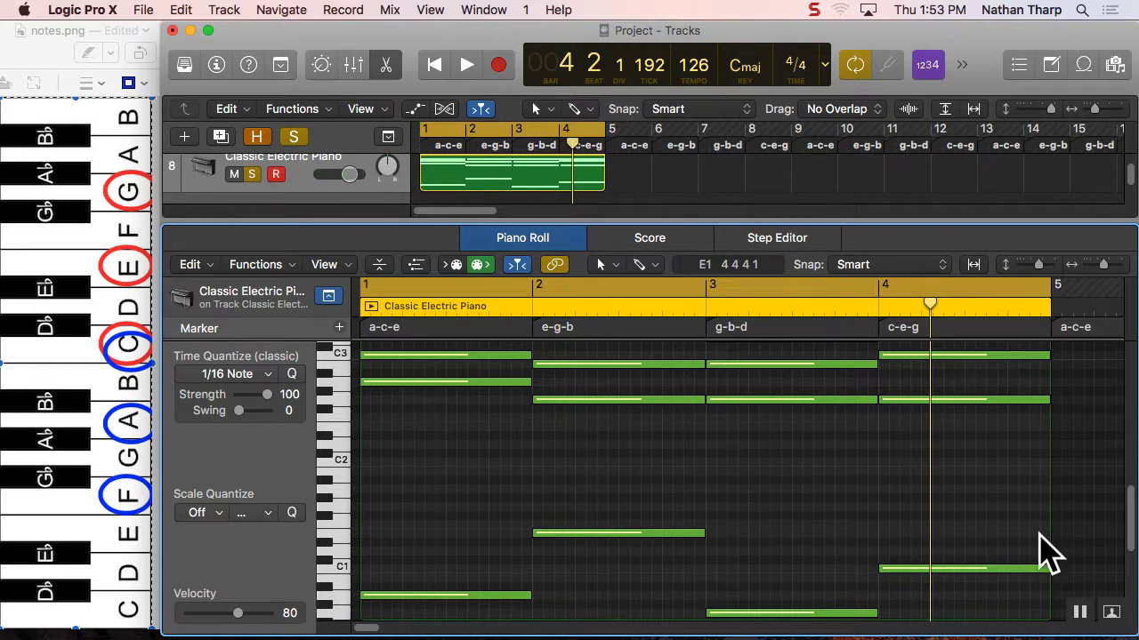
scroll(1048, 554, up, 1)
scroll(1048, 553, up, 9)
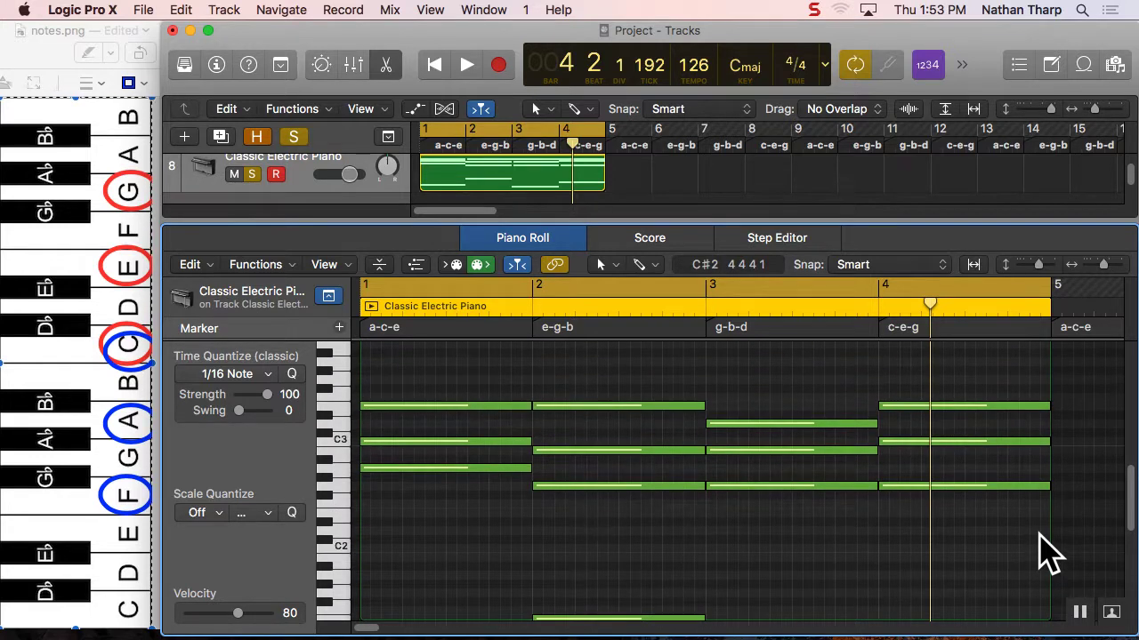
- Enlarge the Piano Roll area and zoom out vertically to fit the chords and bass notes of all four bars
scroll(1048, 554, down, 11)
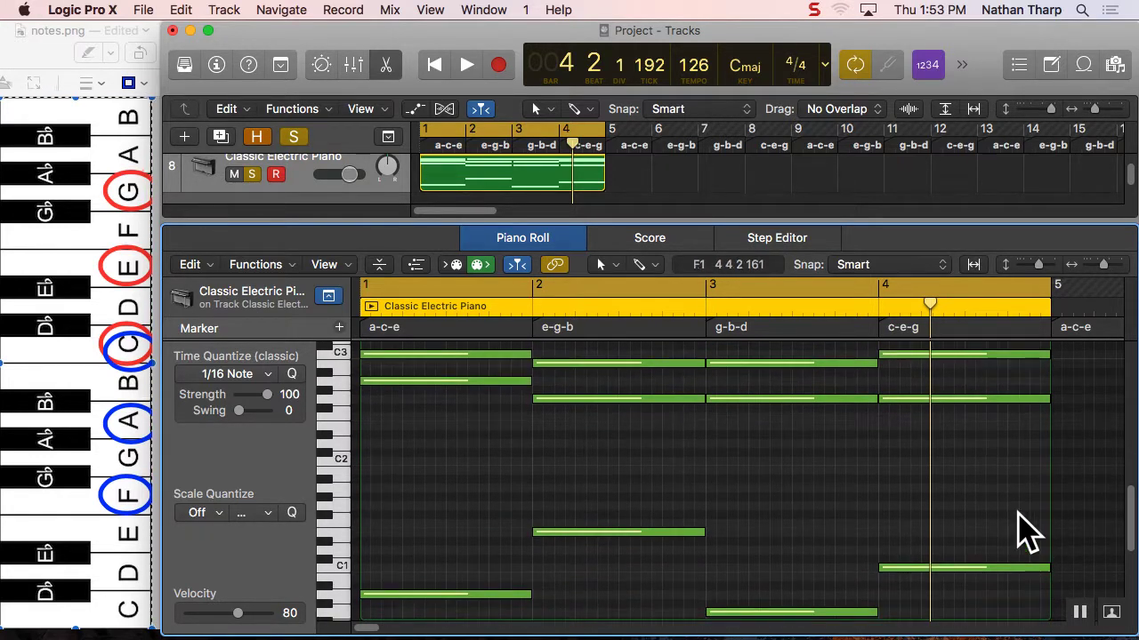
drag(650, 214, 649, 170)
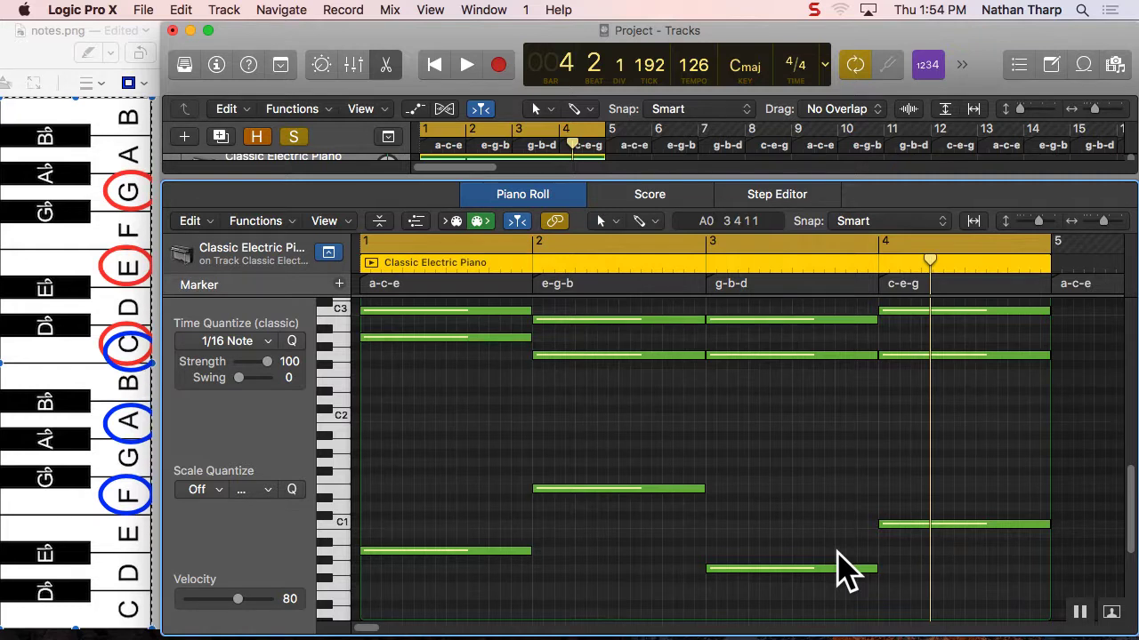
scroll(725, 520, up, 5)
scroll(725, 523, up, 3)
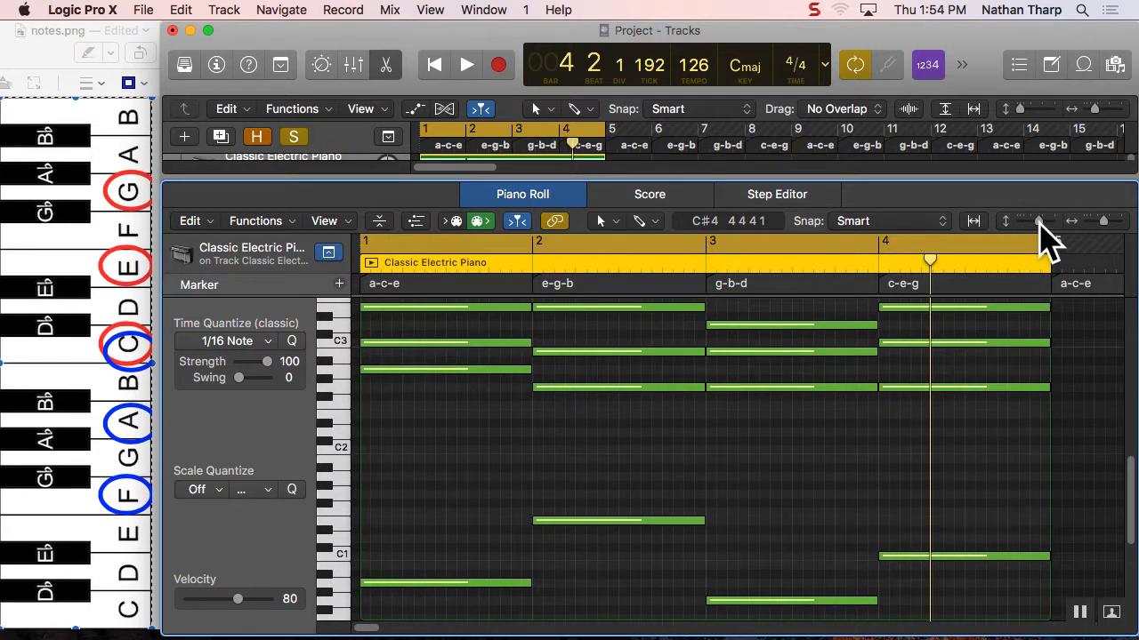
scroll(1045, 238, down, 2)
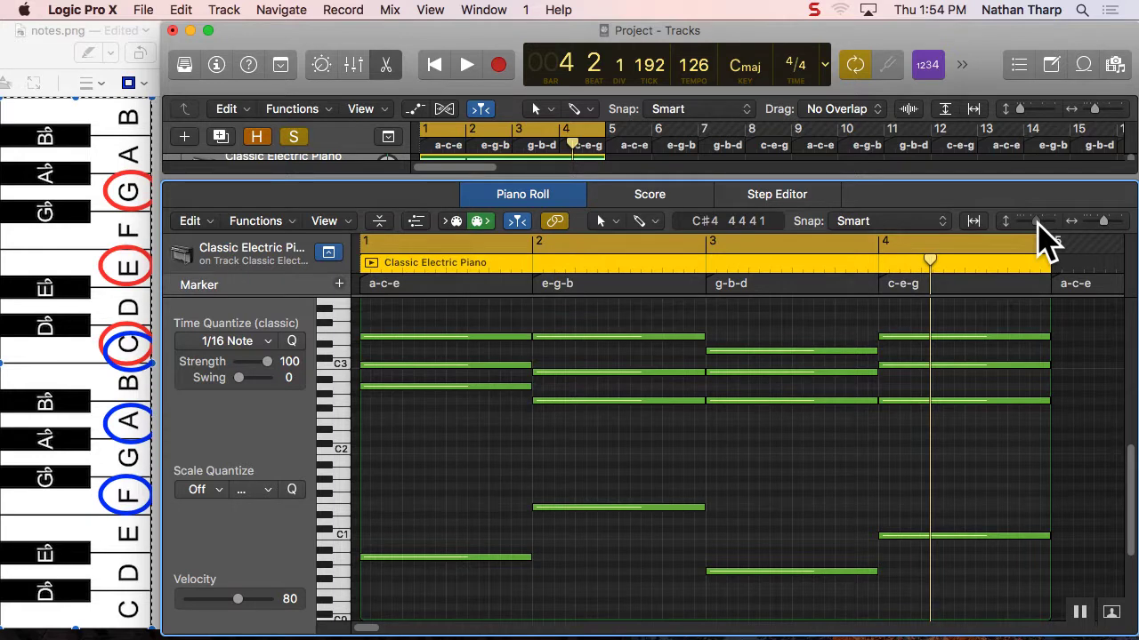
scroll(1063, 392, up, 3)
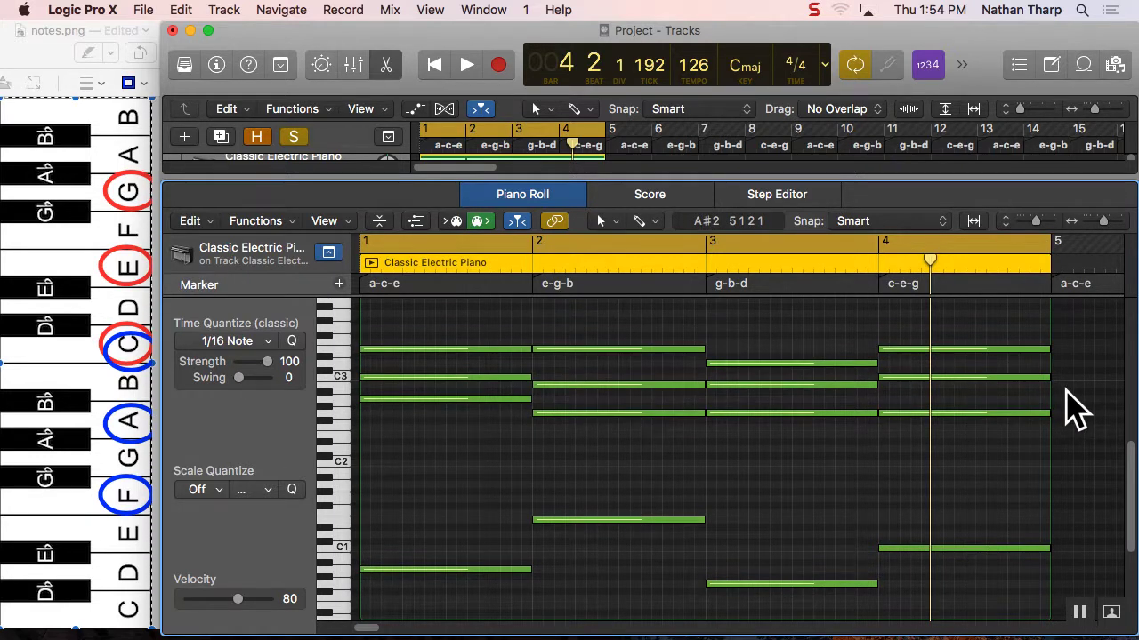
scroll(1072, 409, up, 1)
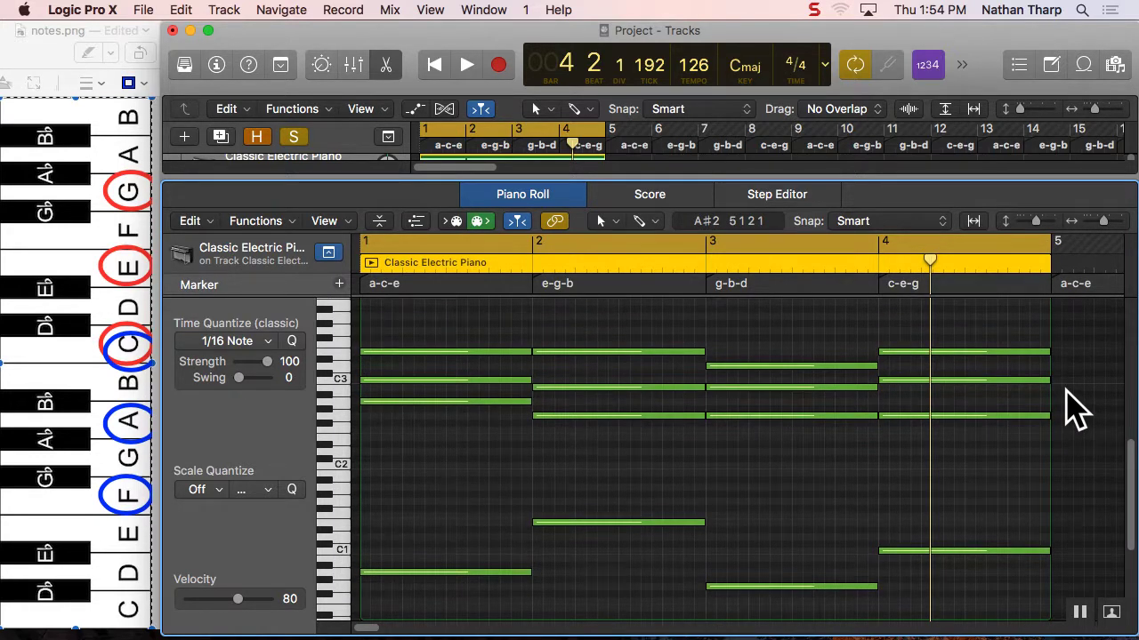
scroll(1072, 409, up, 1)
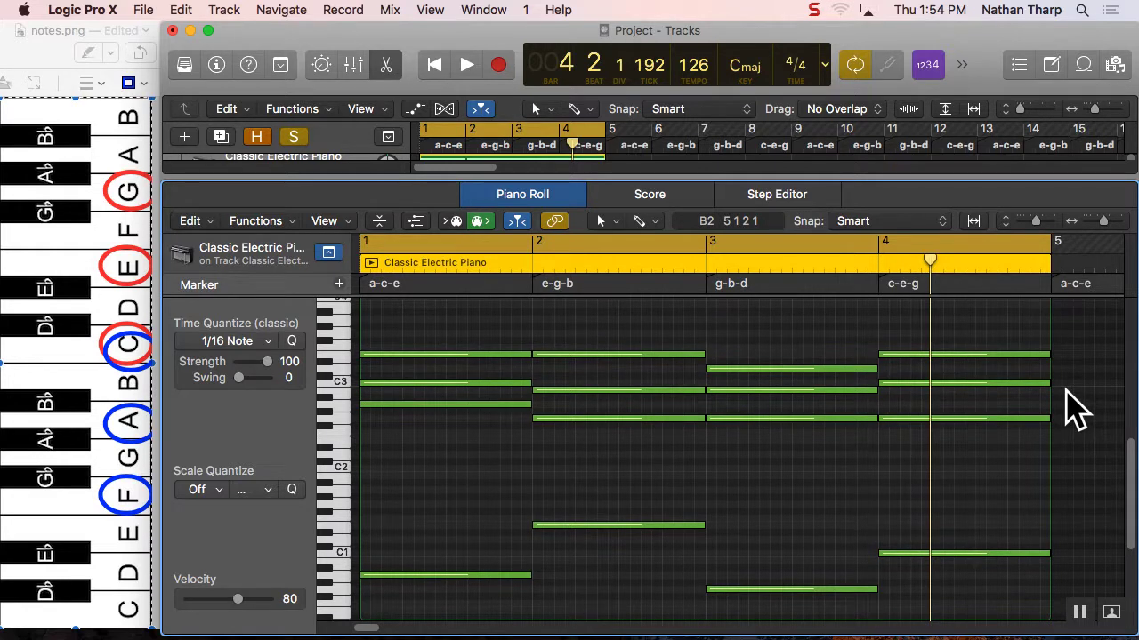
scroll(1072, 409, up, 2)
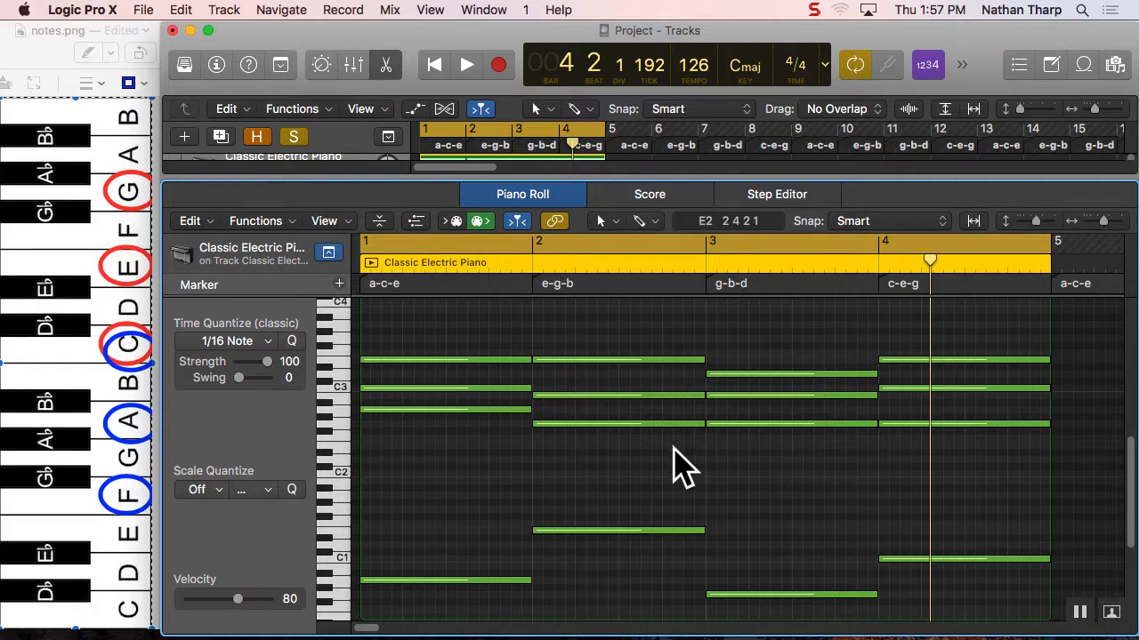
- Copy bar 1's E3 note up to G3, shorten the copy to about an eighth note, and repeat it on every beat
scroll(678, 465, up, 3)
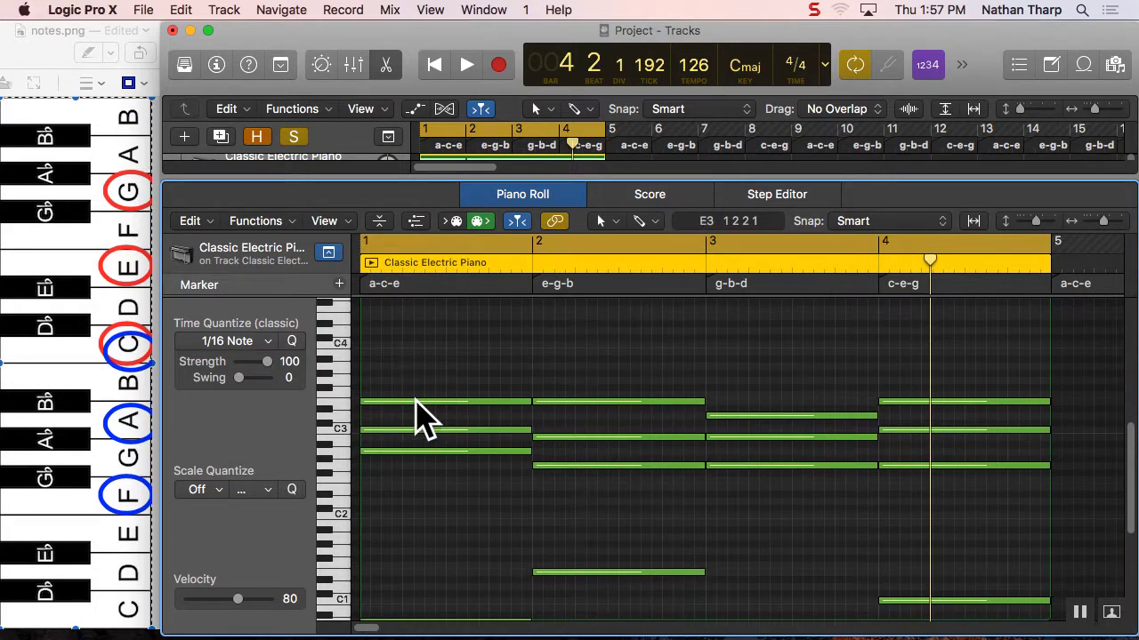
drag(414, 401, 415, 348)
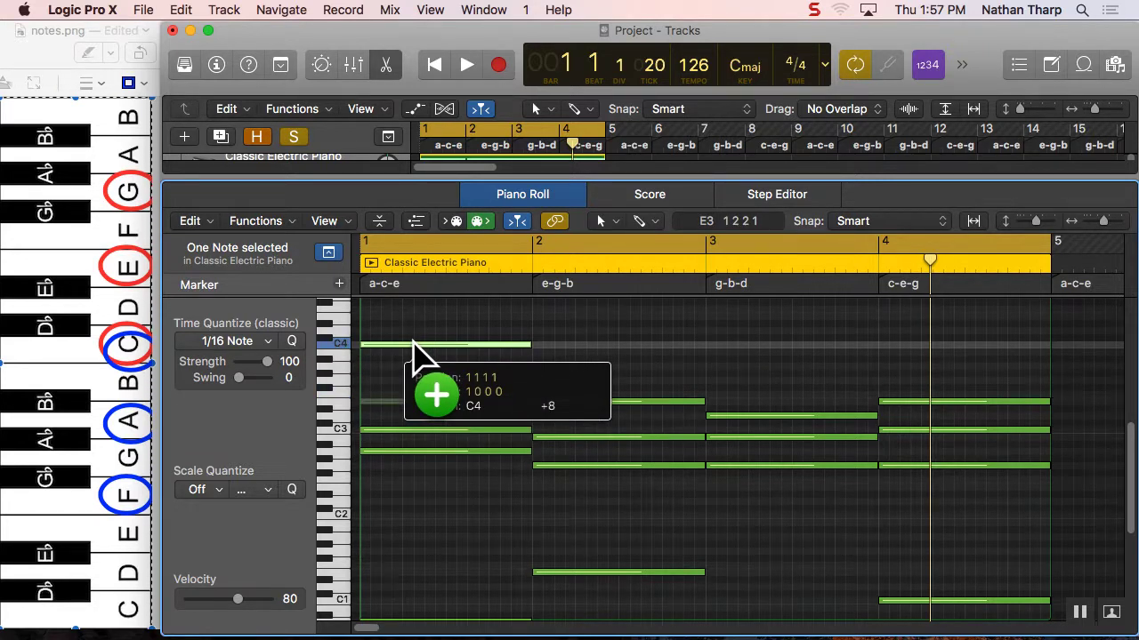
drag(414, 346, 418, 377)
drag(527, 381, 379, 385)
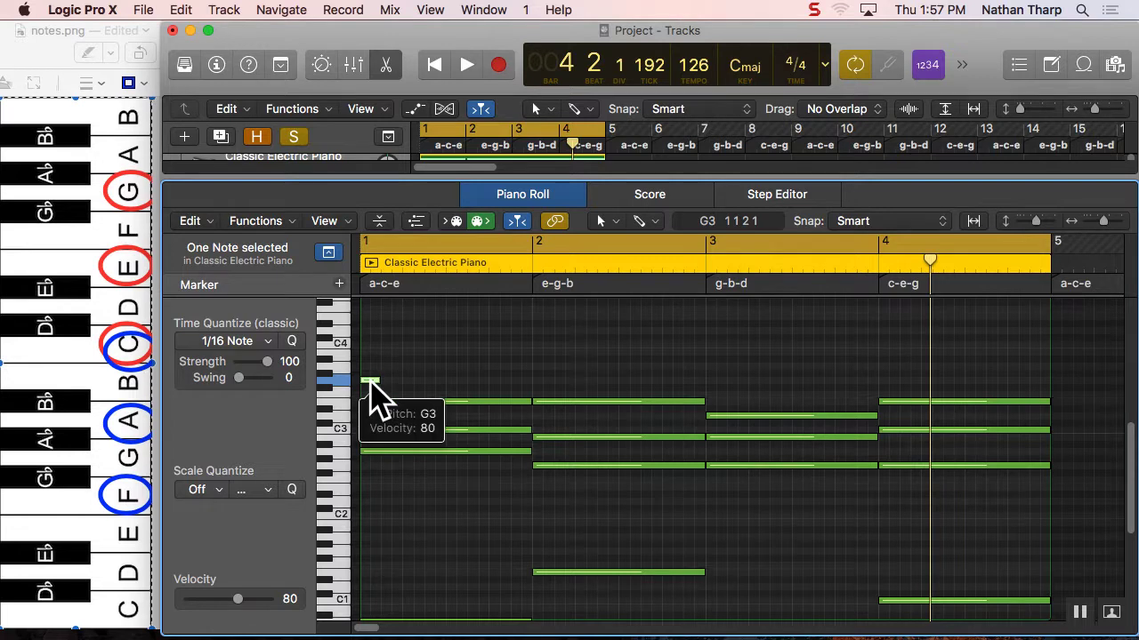
super+click(412, 381)
super+click(456, 380)
key(super+r)
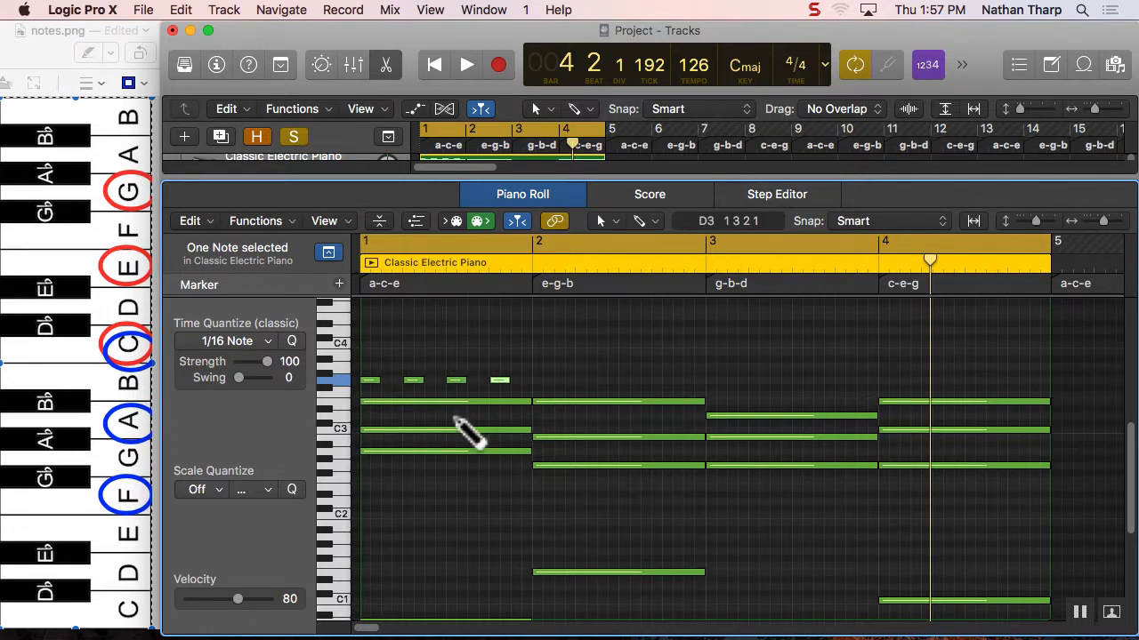
- Copy bar 1's four short G3 notes to C4 on the off-beats and play back the pattern
drag(524, 374, 369, 386)
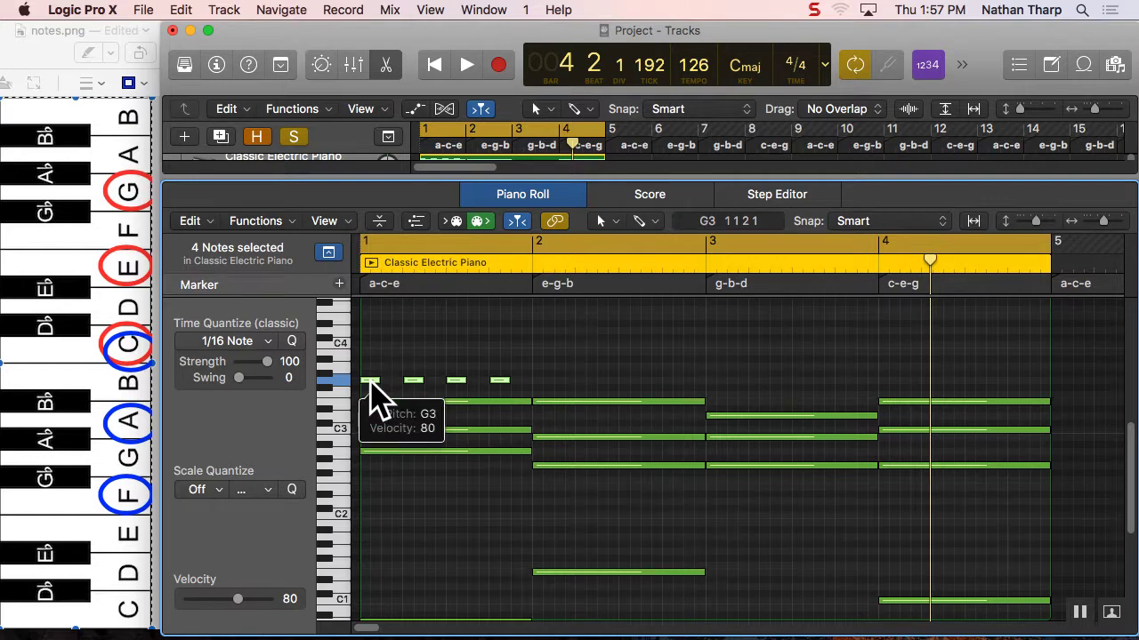
drag(370, 383, 392, 344)
key(space)
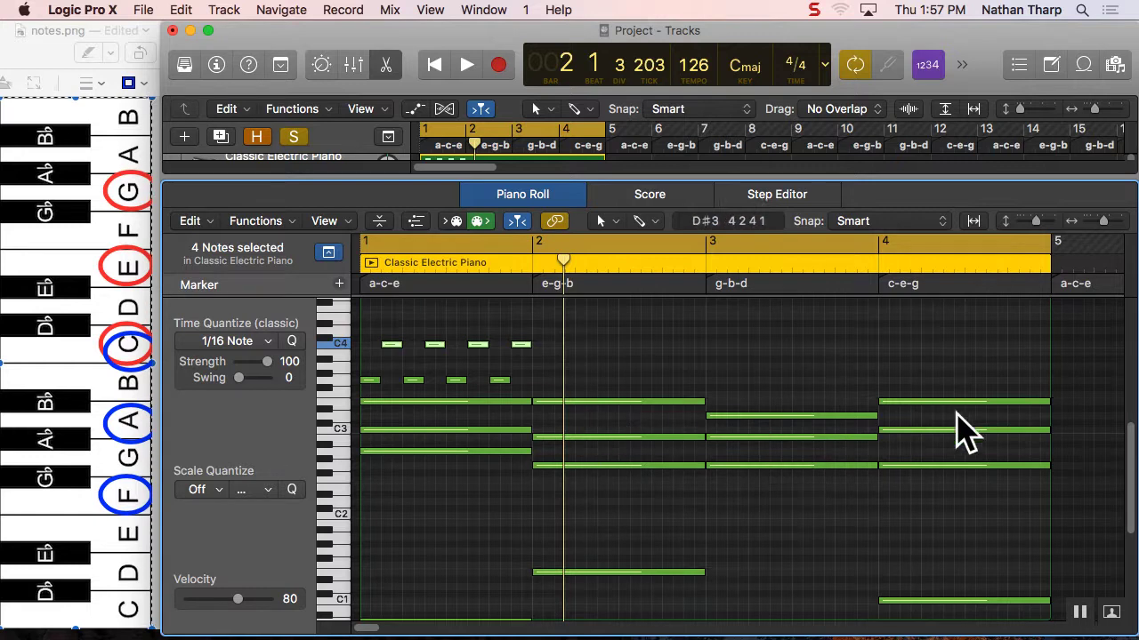
- Lower the top sustained chord note of each of the four bars by one octave and play back the result
drag(1078, 383, 525, 489)
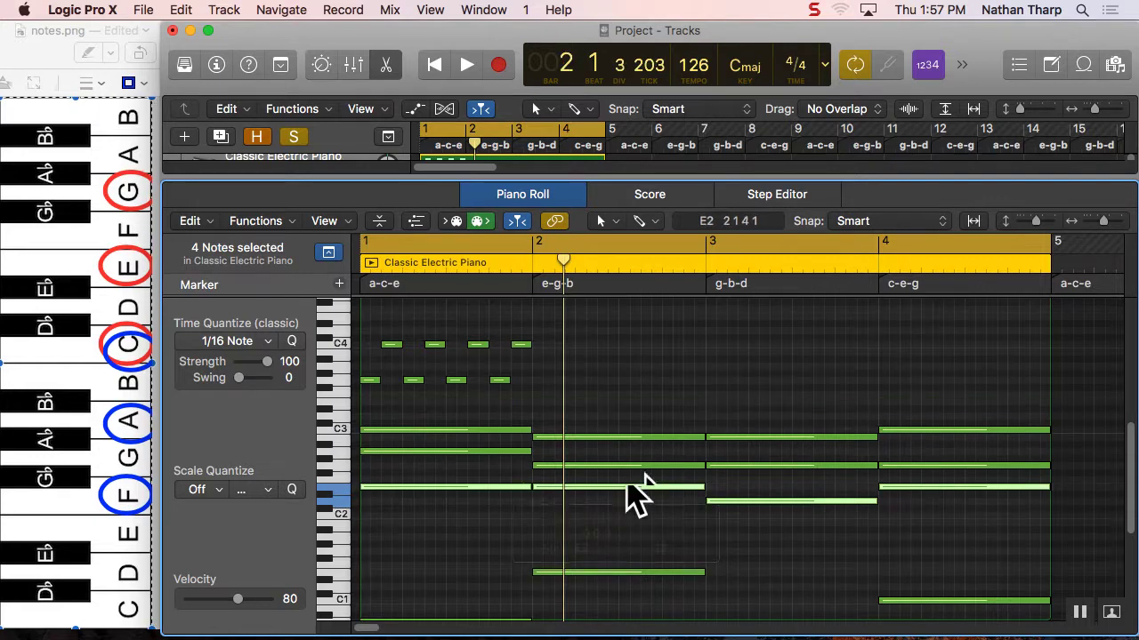
key(space)
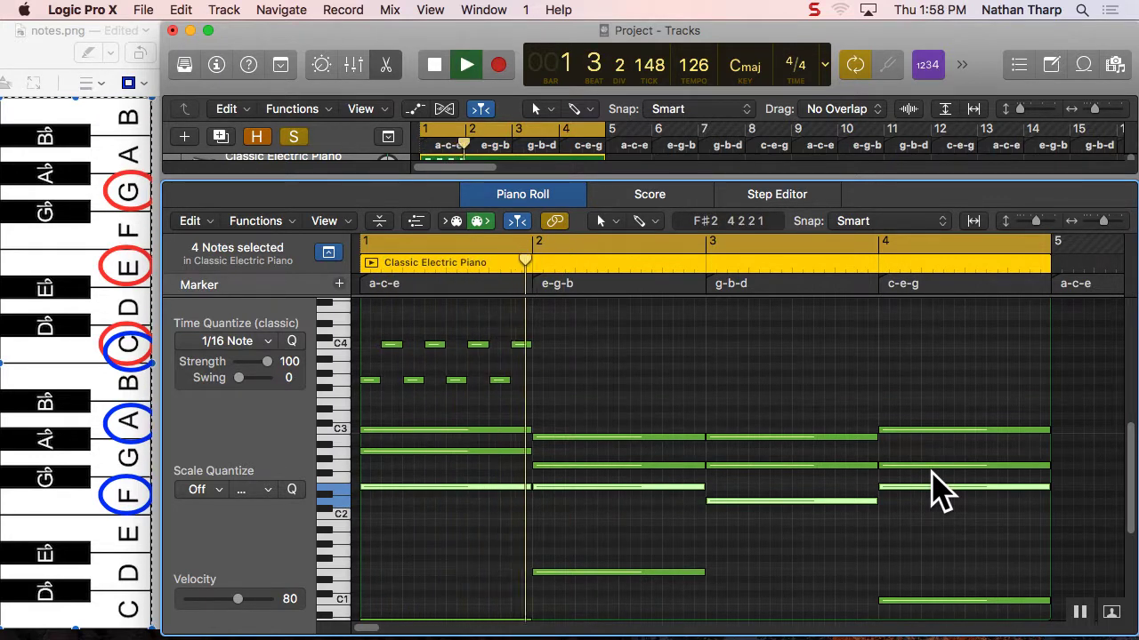
key(space)
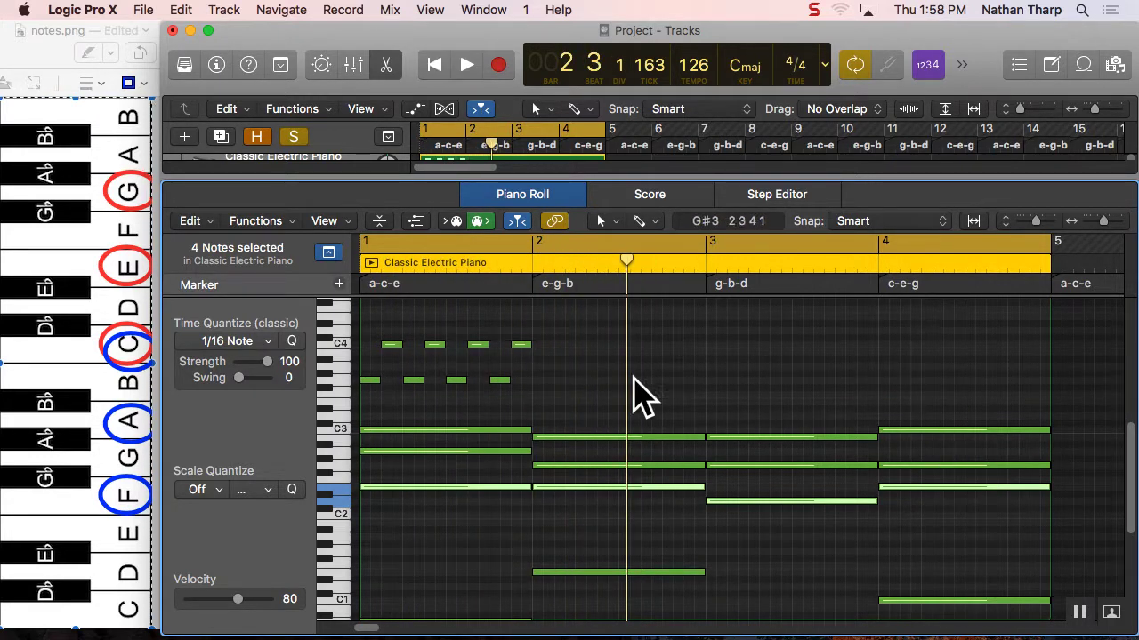
- Copy bar 1's eight short G3 and C4 notes into bar 2
drag(544, 395, 338, 331)
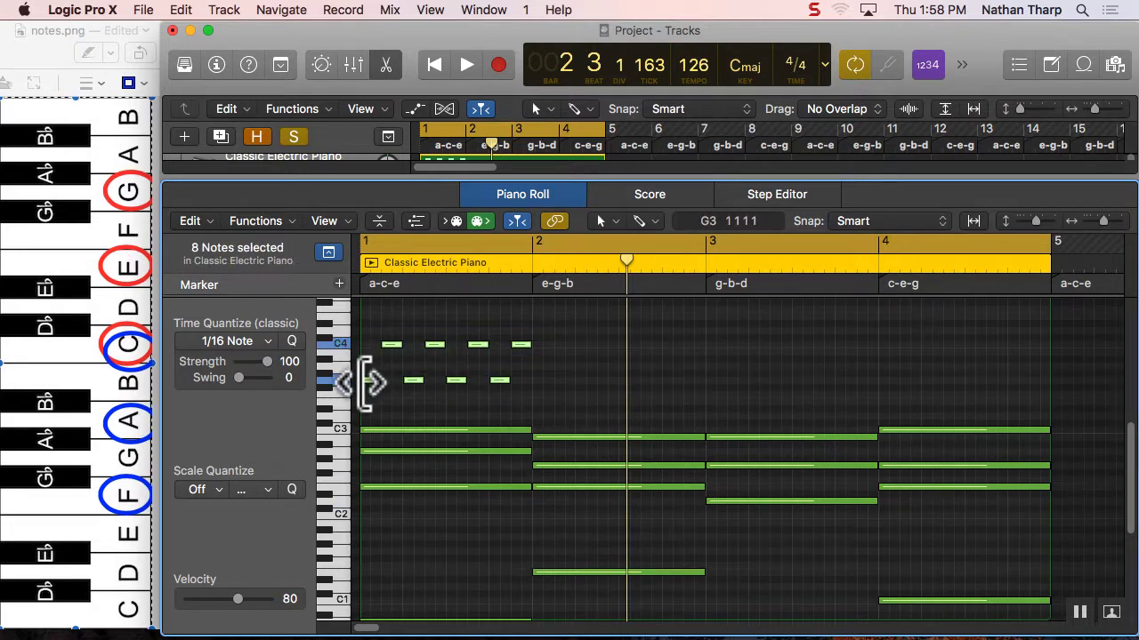
drag(370, 385, 560, 390)
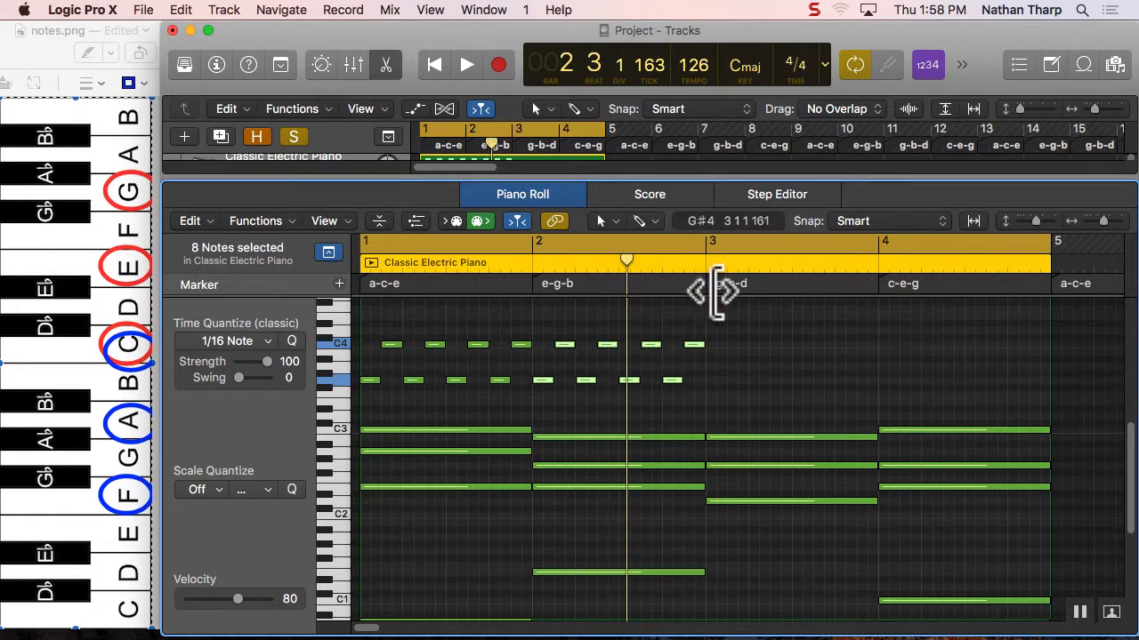
click(1072, 356)
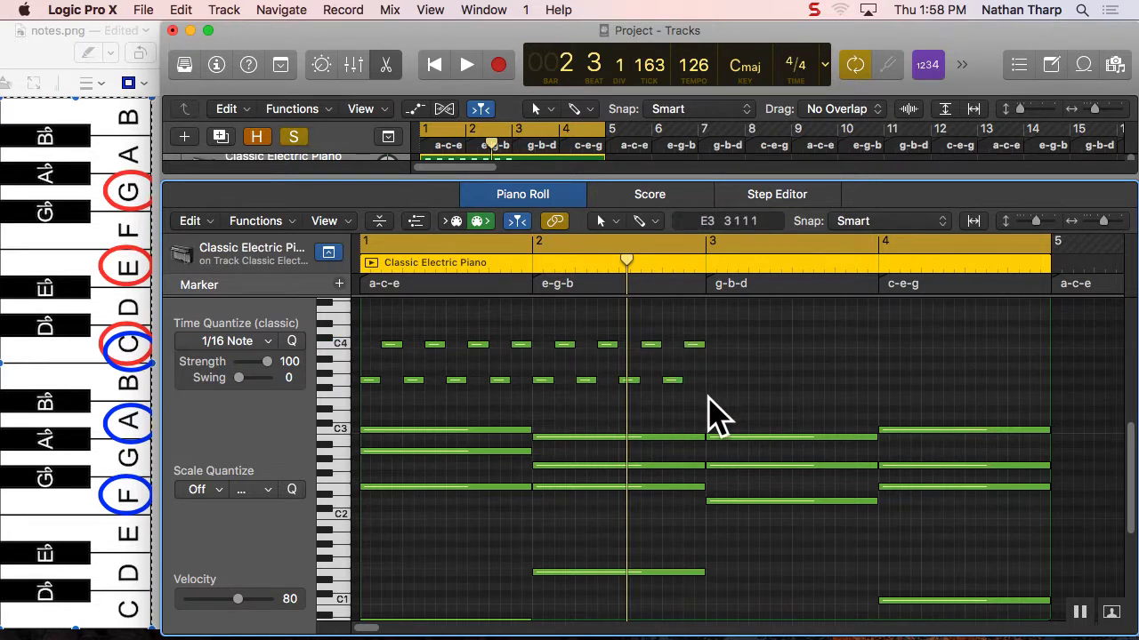
- Lower bar 2's off-beat notes to B3, copy the pattern into bar 3 with its on-beat notes at E3, and play back
drag(727, 359, 693, 354)
click(560, 369)
drag(760, 409, 717, 377)
drag(892, 388, 719, 405)
key(space)
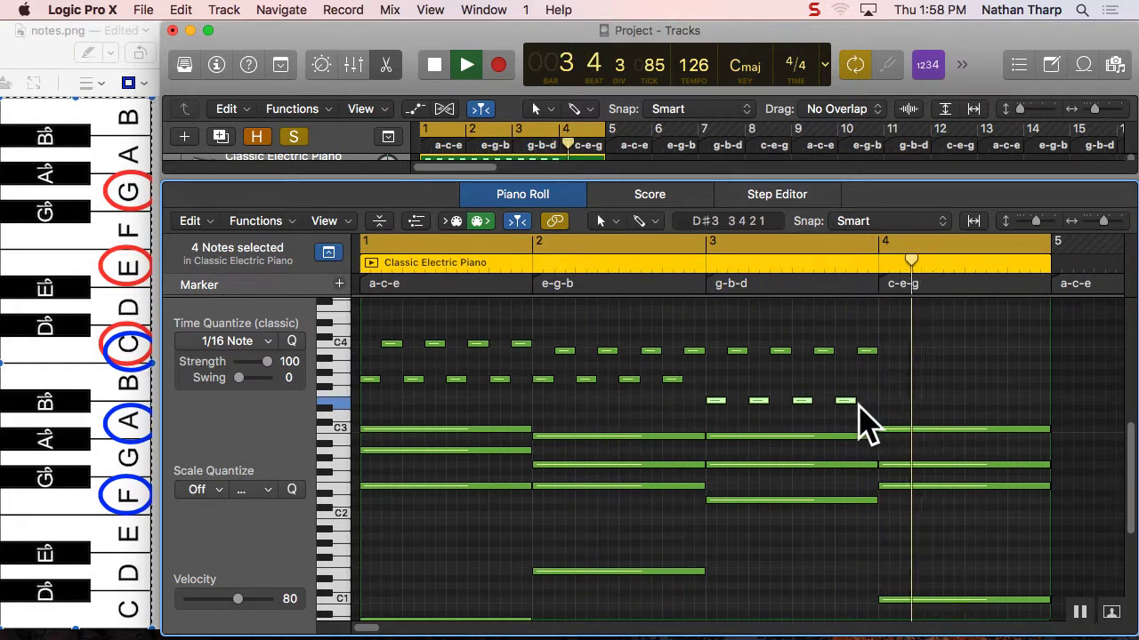
key(space)
- Copy bar 3's short-note pattern into bar 4 at C3 and G3, and lower bar 4's sustained C3 to C2
drag(954, 423, 719, 356)
drag(716, 402, 888, 406)
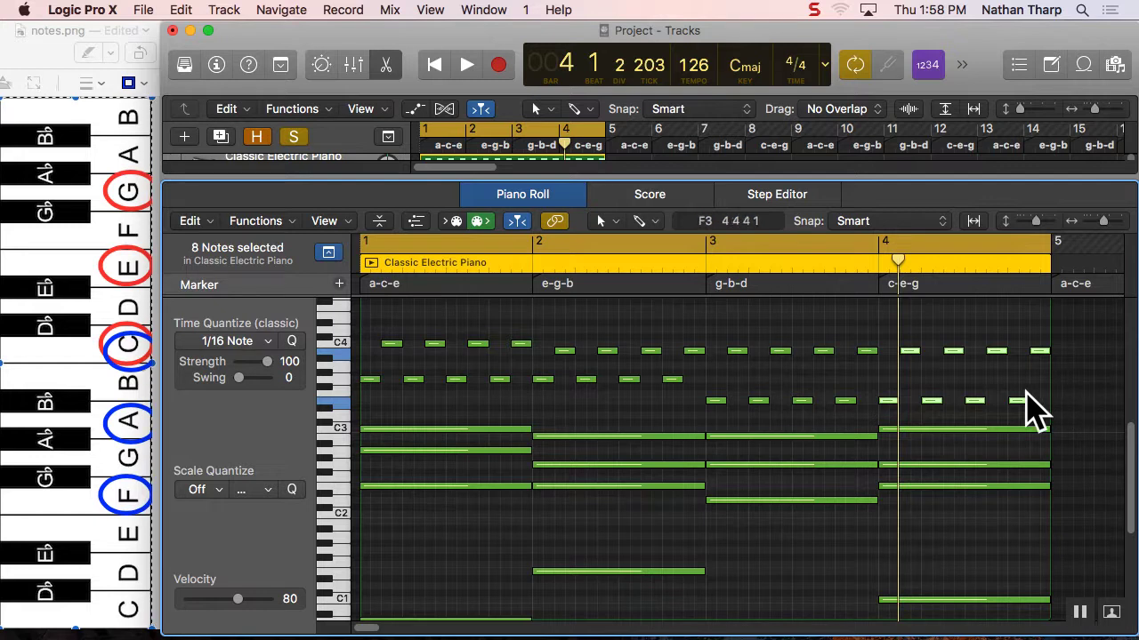
click(899, 429)
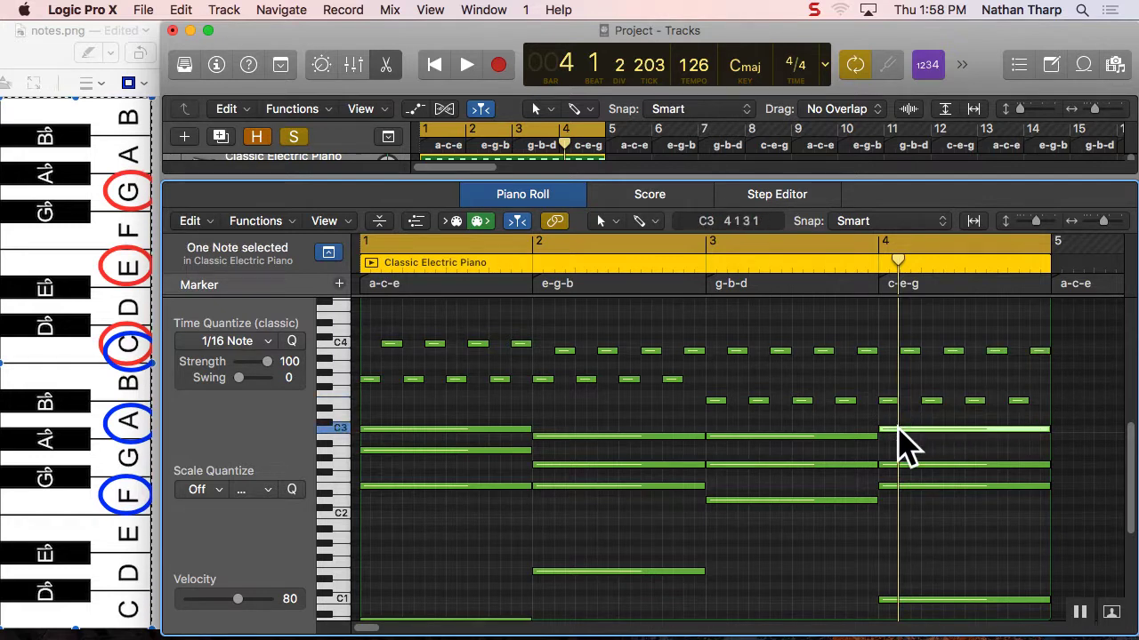
drag(898, 430, 903, 518)
drag(1071, 419, 886, 428)
key(space)
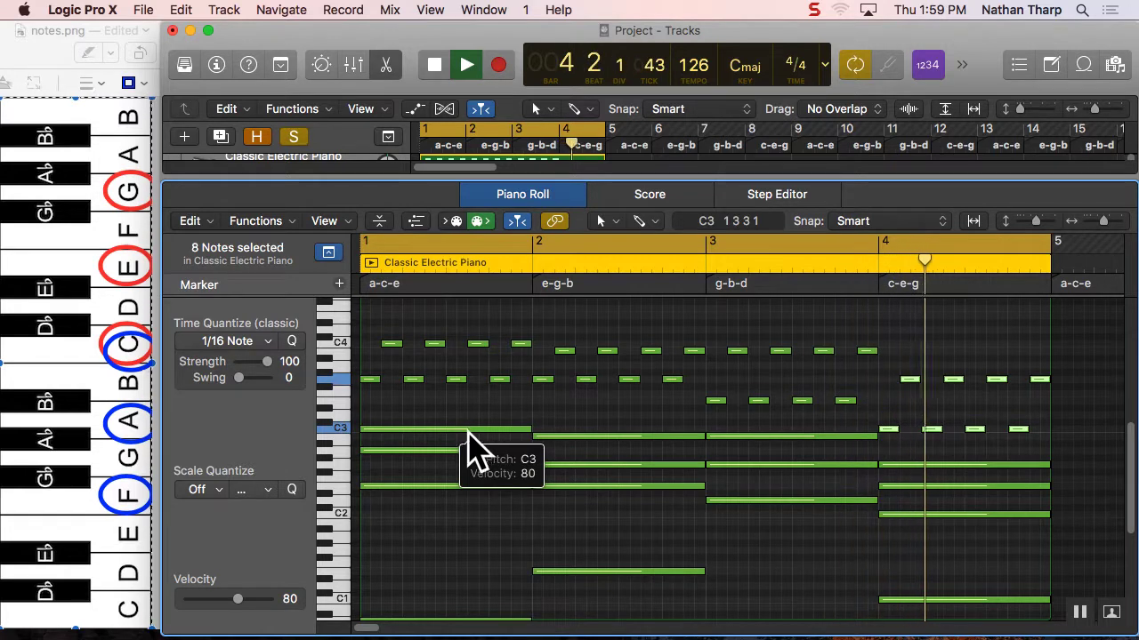
- Lower bar 1's sustained C3 to C2 and bar 2's bass note by one octave
drag(466, 429, 466, 516)
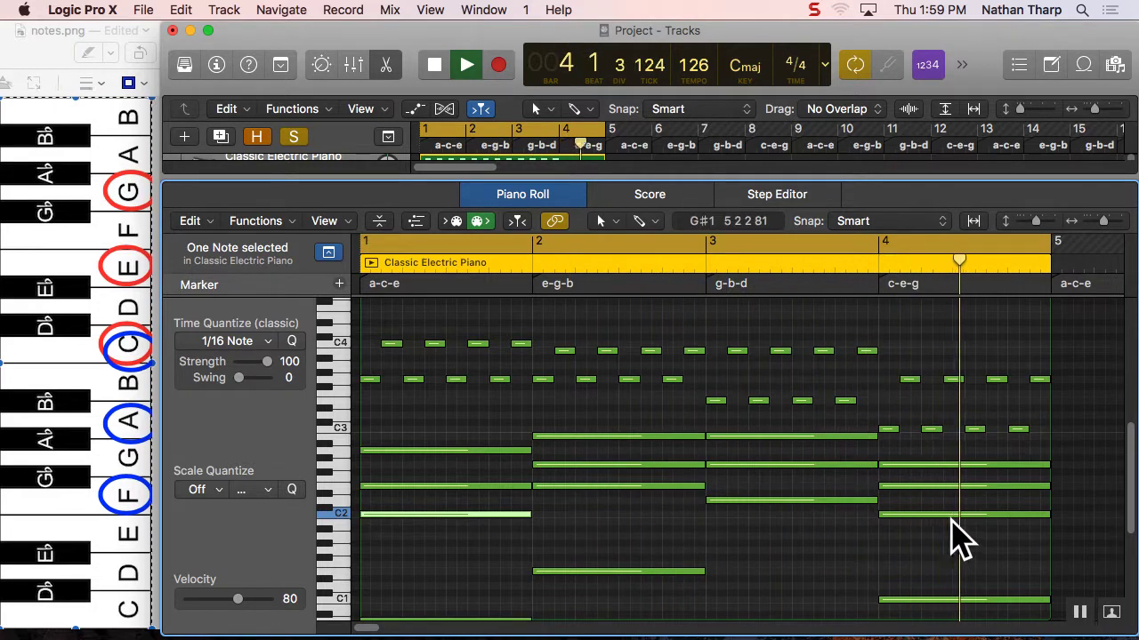
scroll(1126, 463, down, 2)
scroll(1132, 490, down, 1)
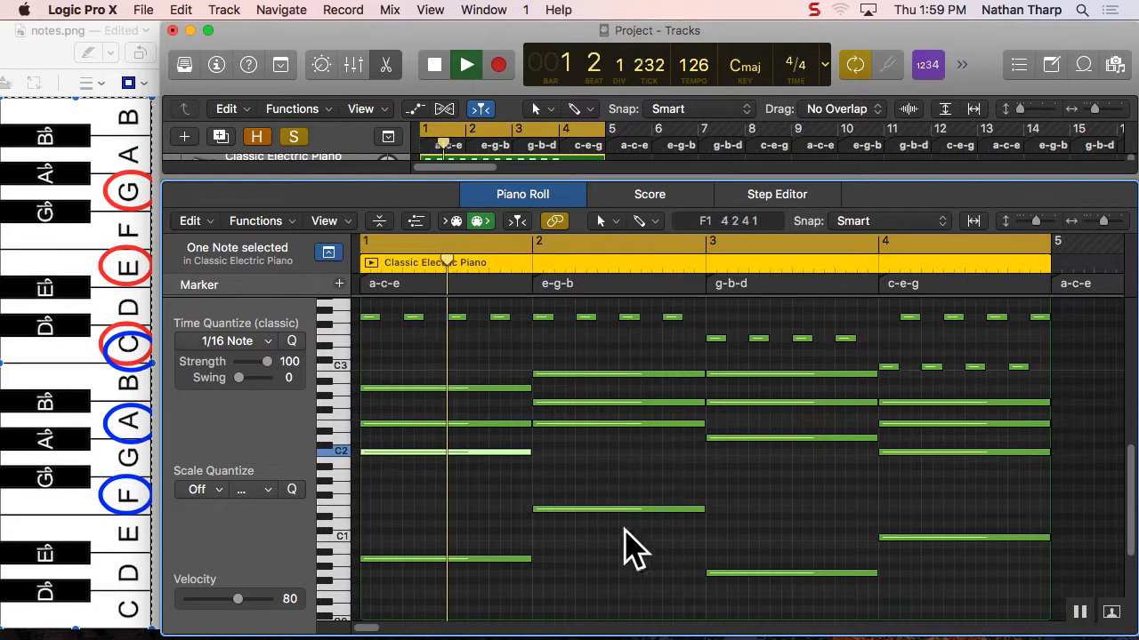
click(585, 521)
drag(585, 521, 608, 588)
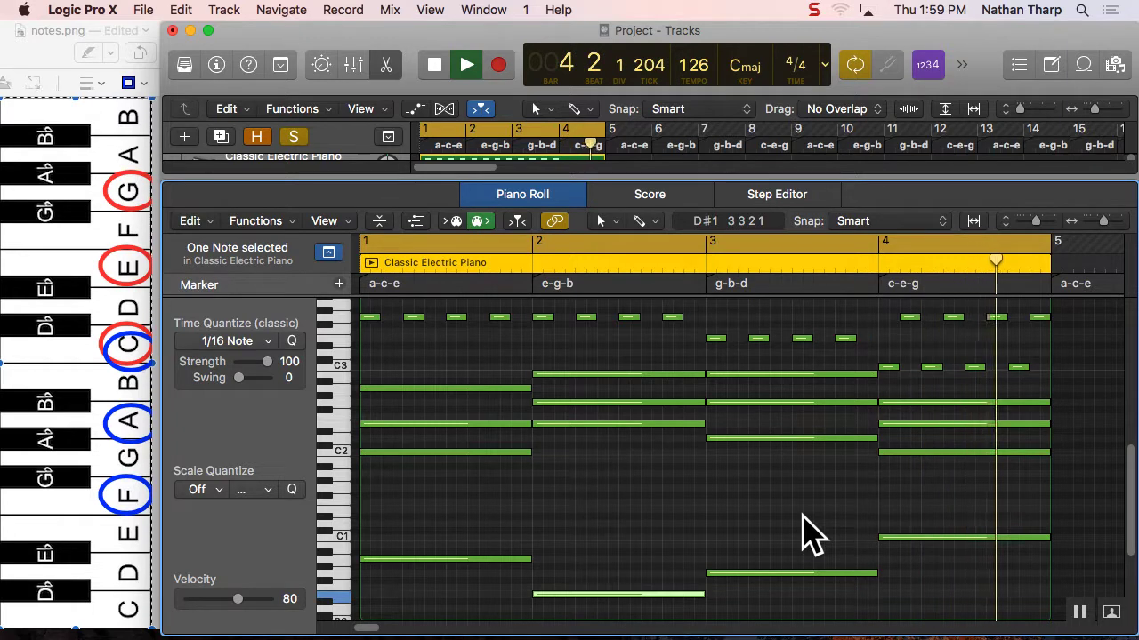
- Listen to the looped progression with the lowered chord and bass notes, and stop playback
scroll(839, 539, up, 1)
scroll(839, 539, up, 2)
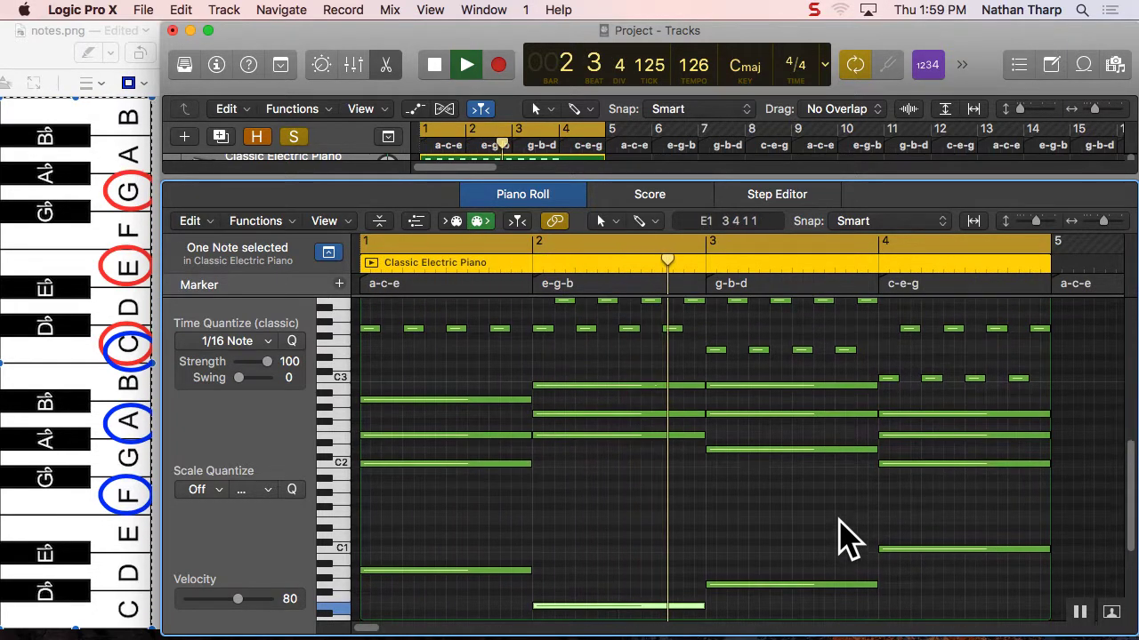
scroll(839, 539, up, 1)
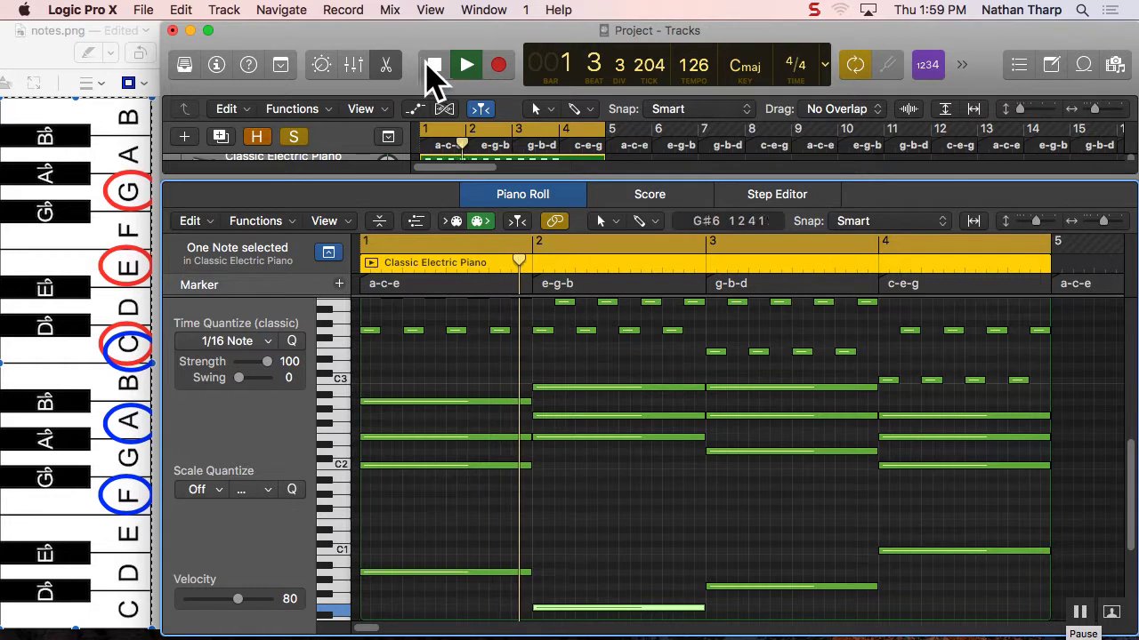
key(space)
- Show the Arrangement and Marker global tracks above the regions and resize the Tracks area to fit the electric piano track
drag(490, 175, 483, 148)
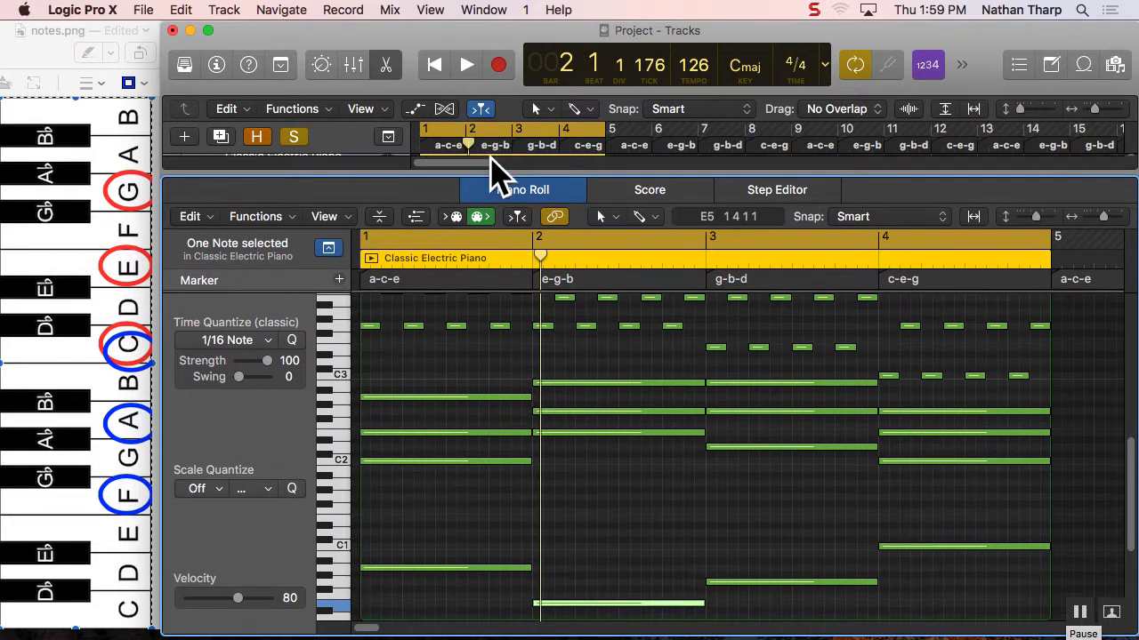
scroll(728, 442, up, 1)
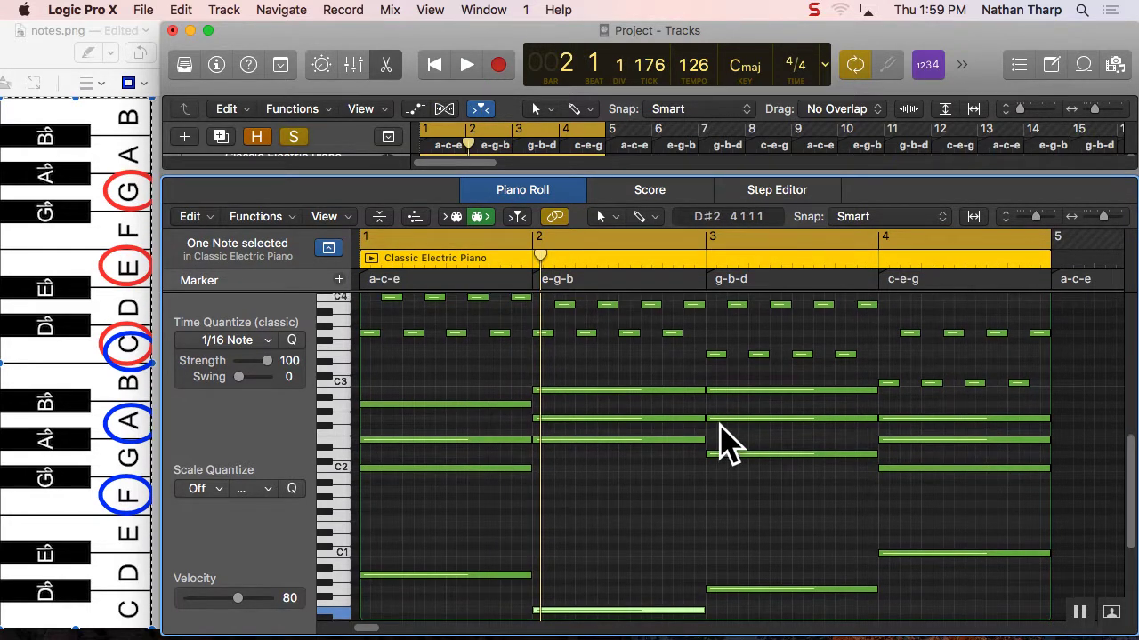
mouse_move(723, 422)
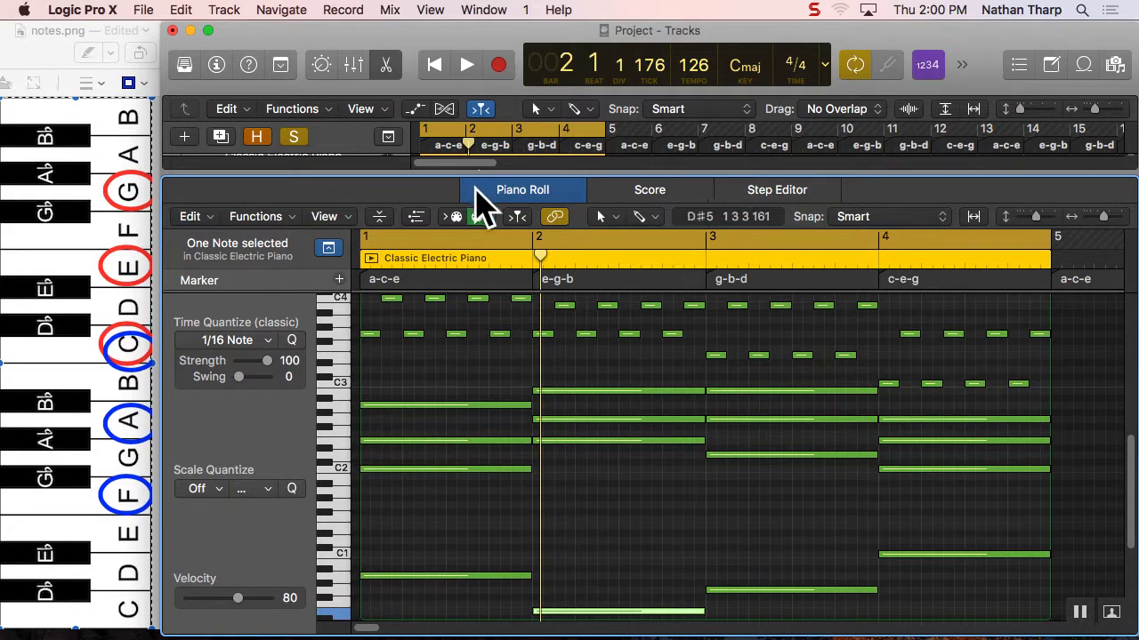
drag(478, 177, 476, 322)
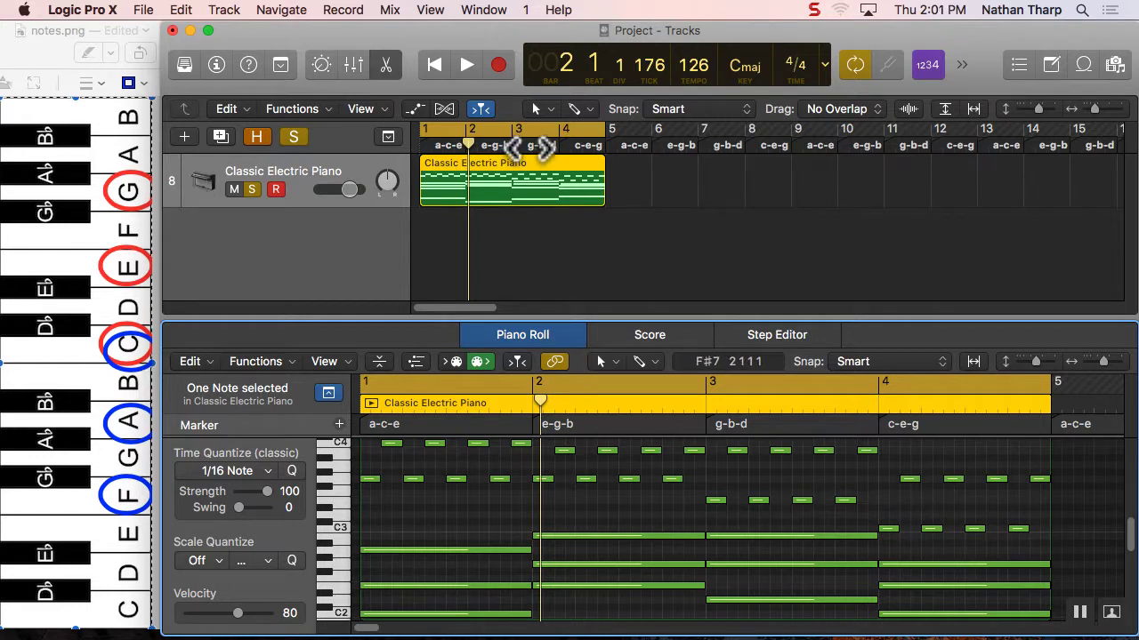
click(388, 138)
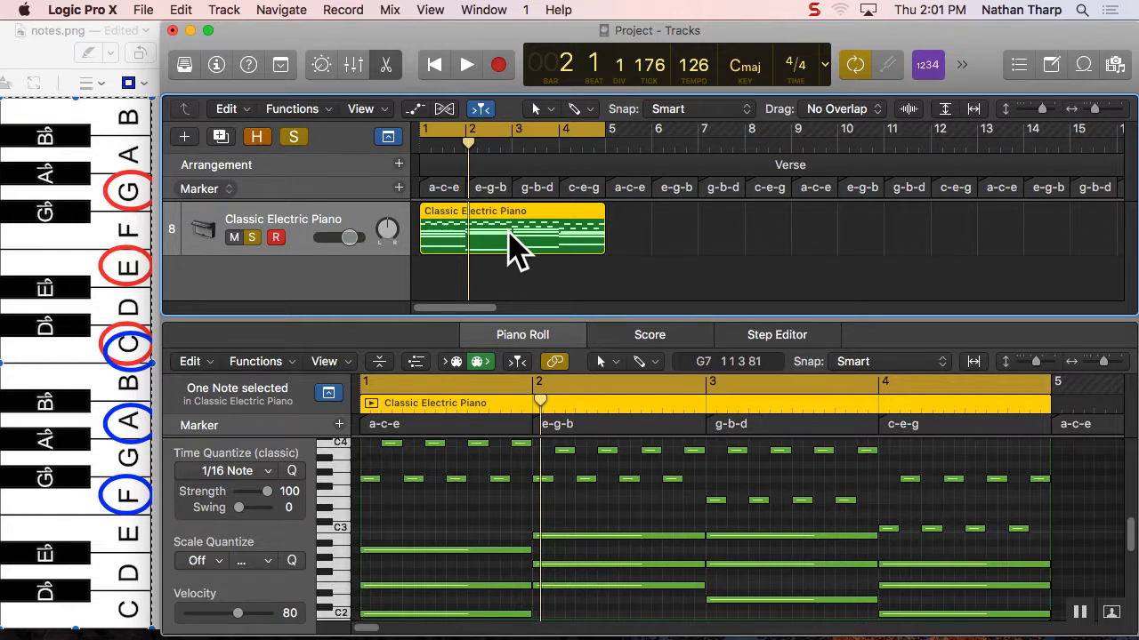
drag(548, 317, 547, 258)
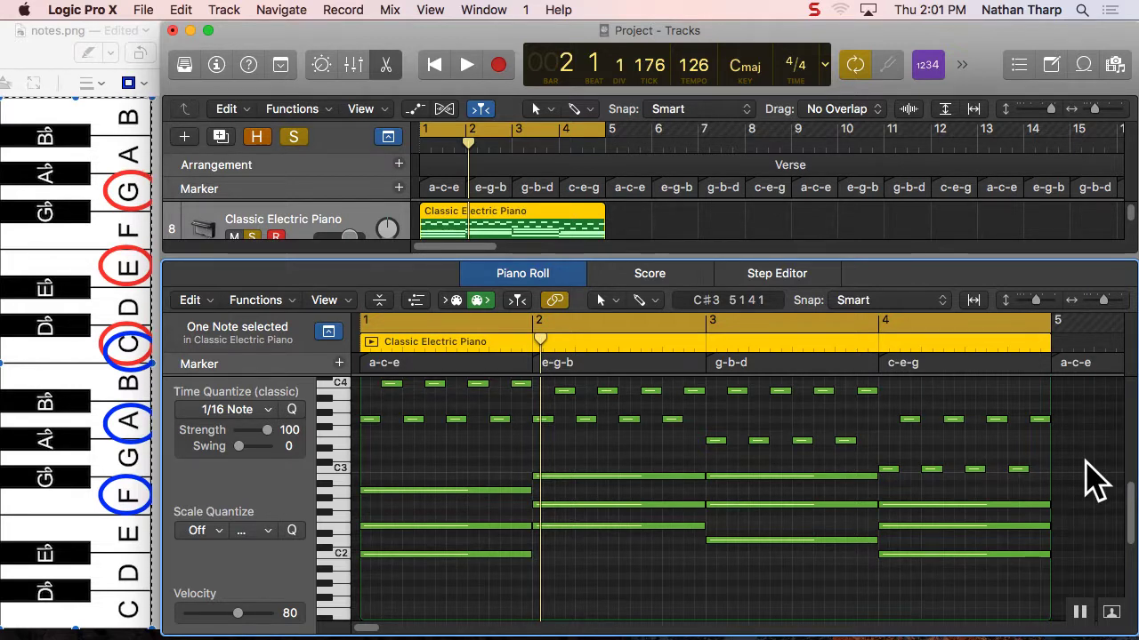
- Capture a screenshot of the whole project window showing the piano progression, markers and arrangement section
key(super+shift+4)
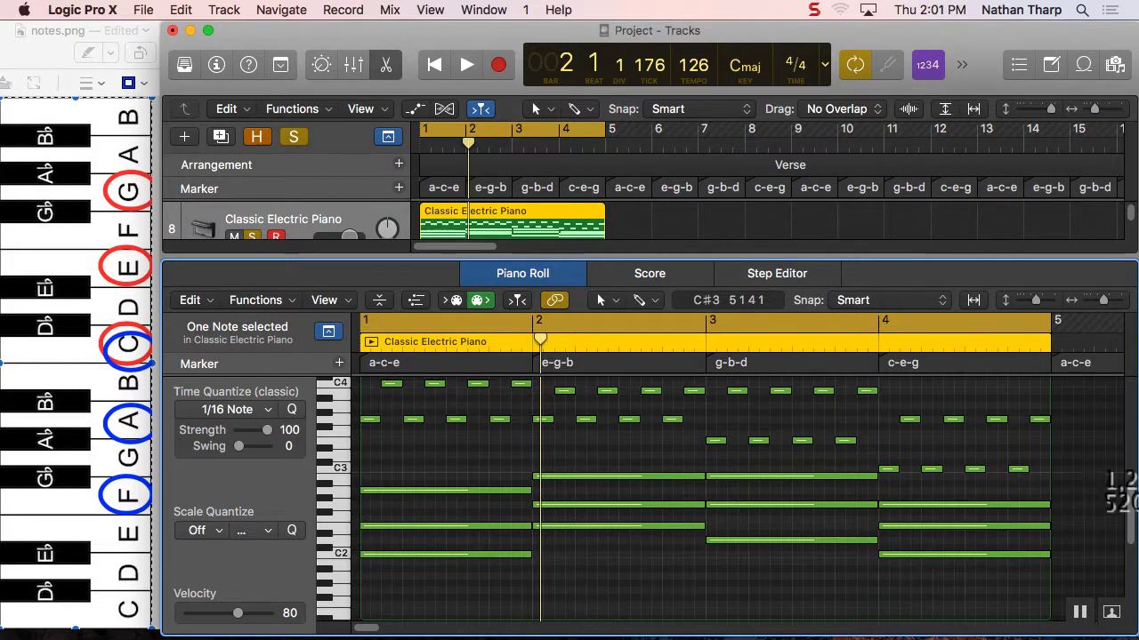
key(space)
click(663, 302)
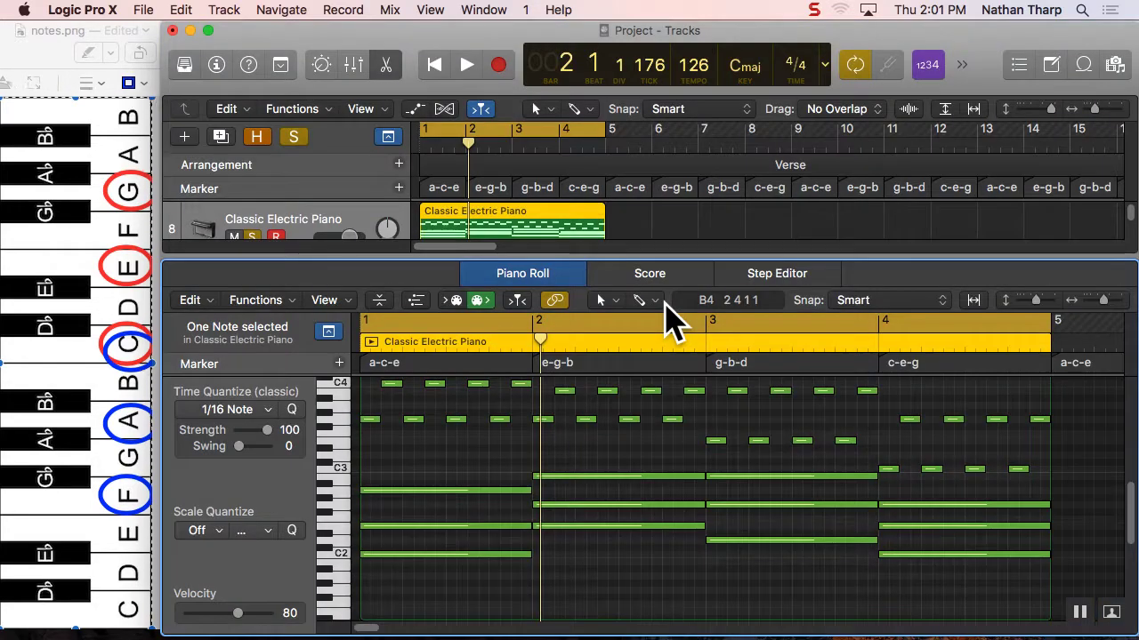
- Switch to Safari and go from the Assignment: Chords page to the Music Technology course home page
key(super+Tab)
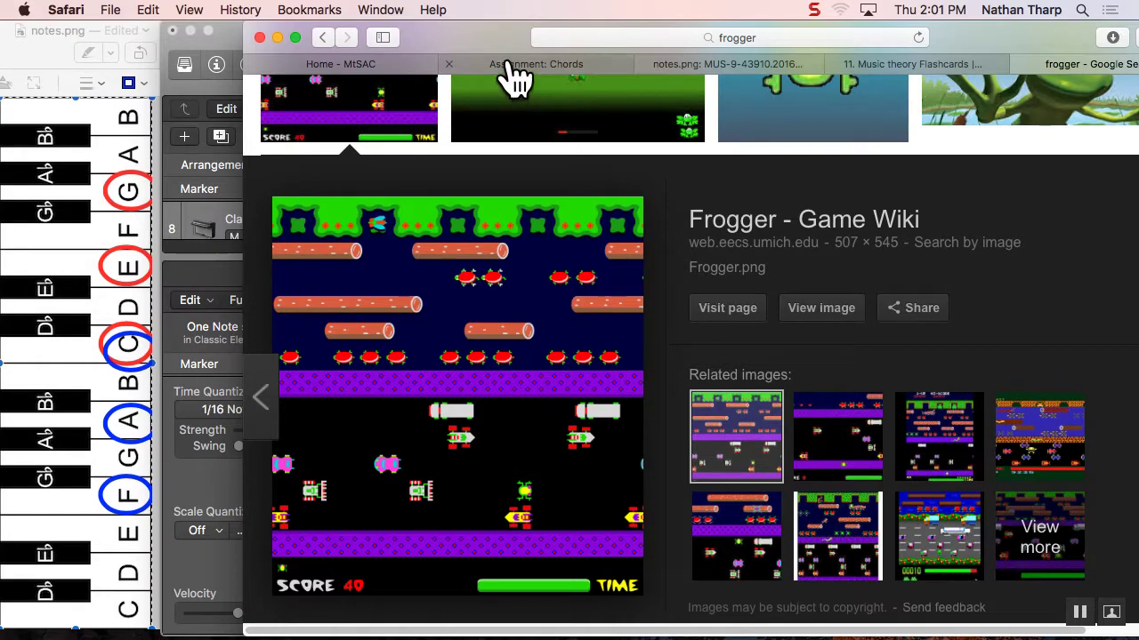
click(508, 64)
scroll(427, 209, up, 5)
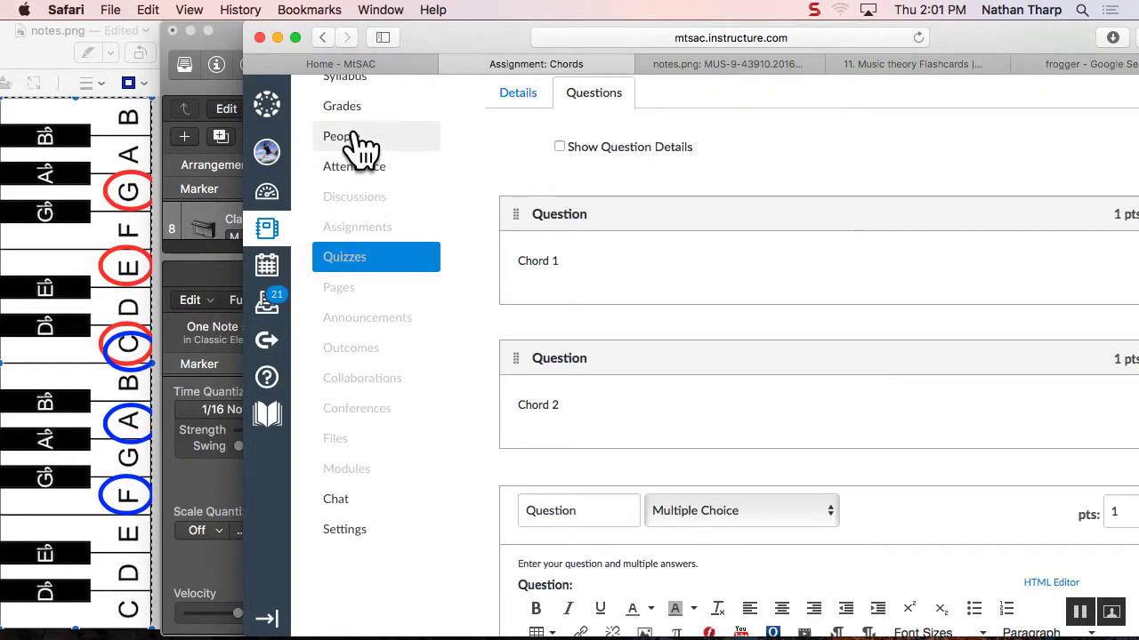
scroll(355, 150, up, 3)
click(338, 196)
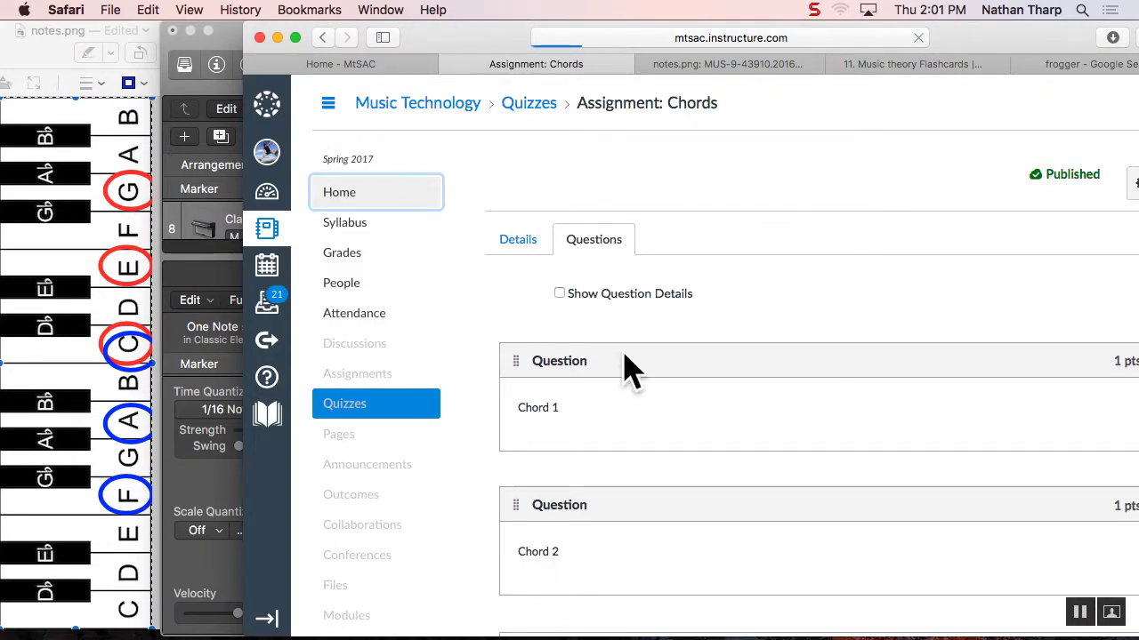
- Open "Assignment: Melody over chords" from the MIDI module of the course
scroll(625, 369, down, 5)
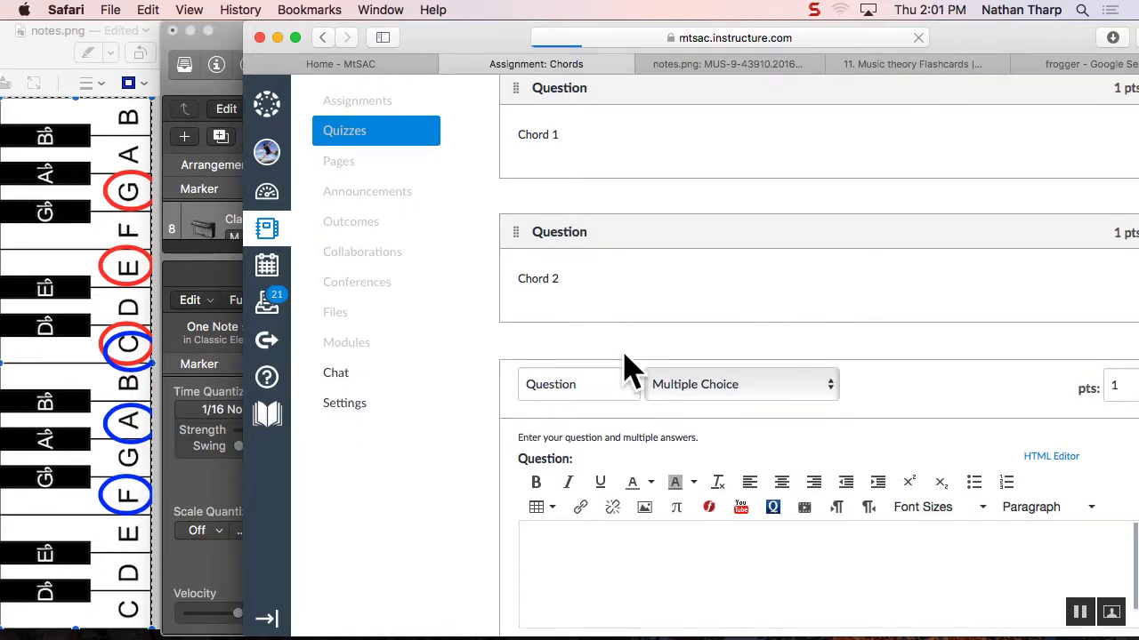
scroll(625, 369, down, 15)
scroll(626, 370, down, 15)
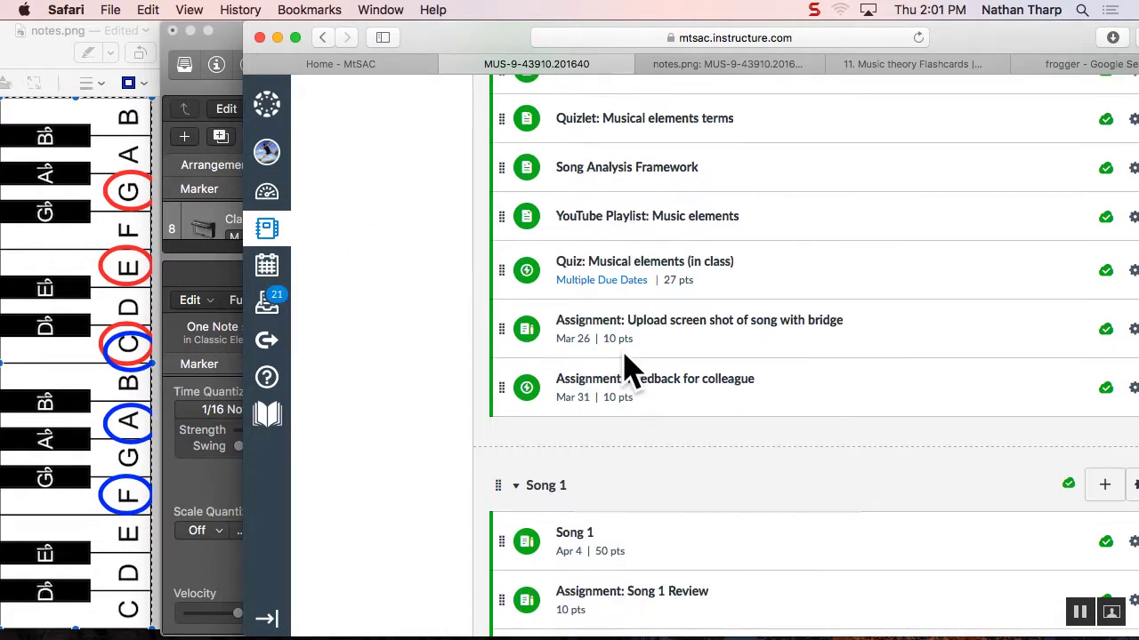
scroll(625, 369, down, 10)
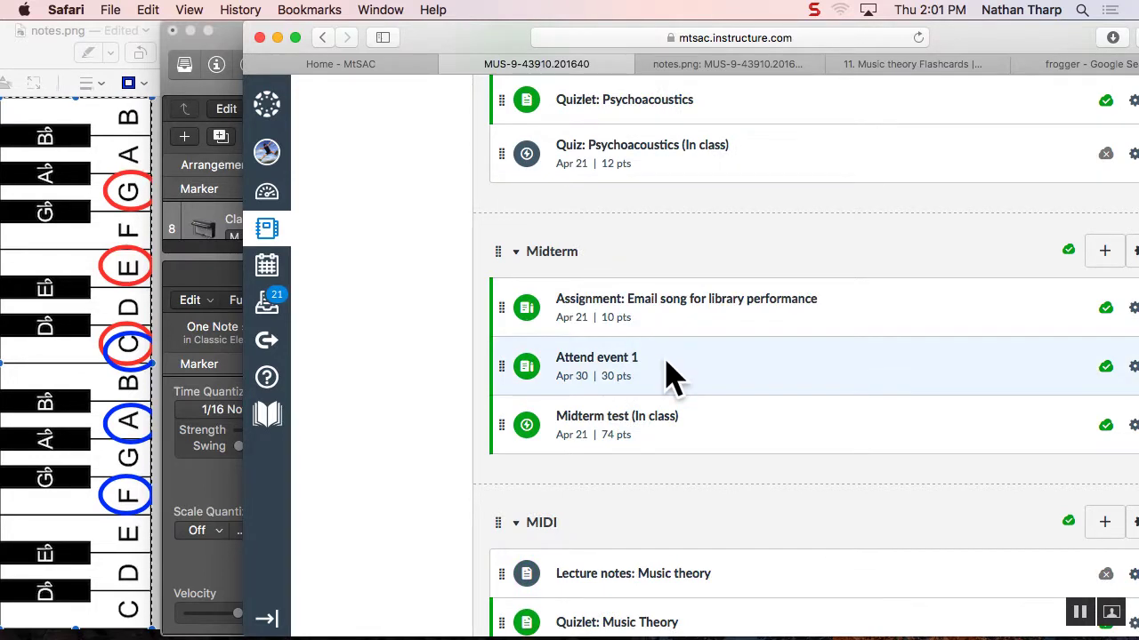
scroll(674, 378, down, 10)
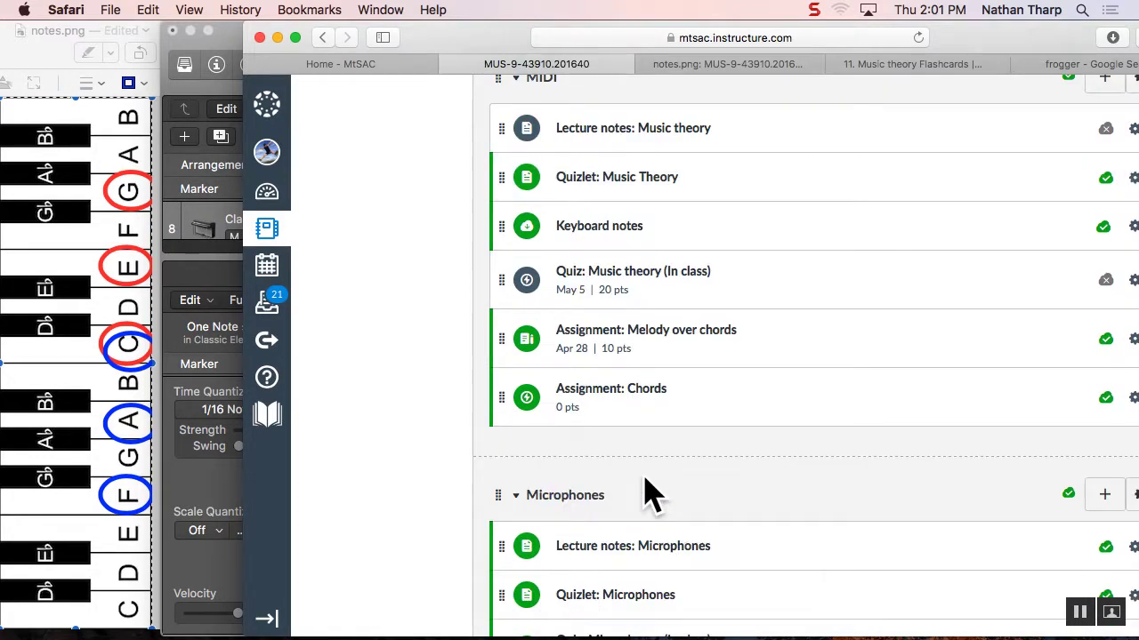
click(673, 338)
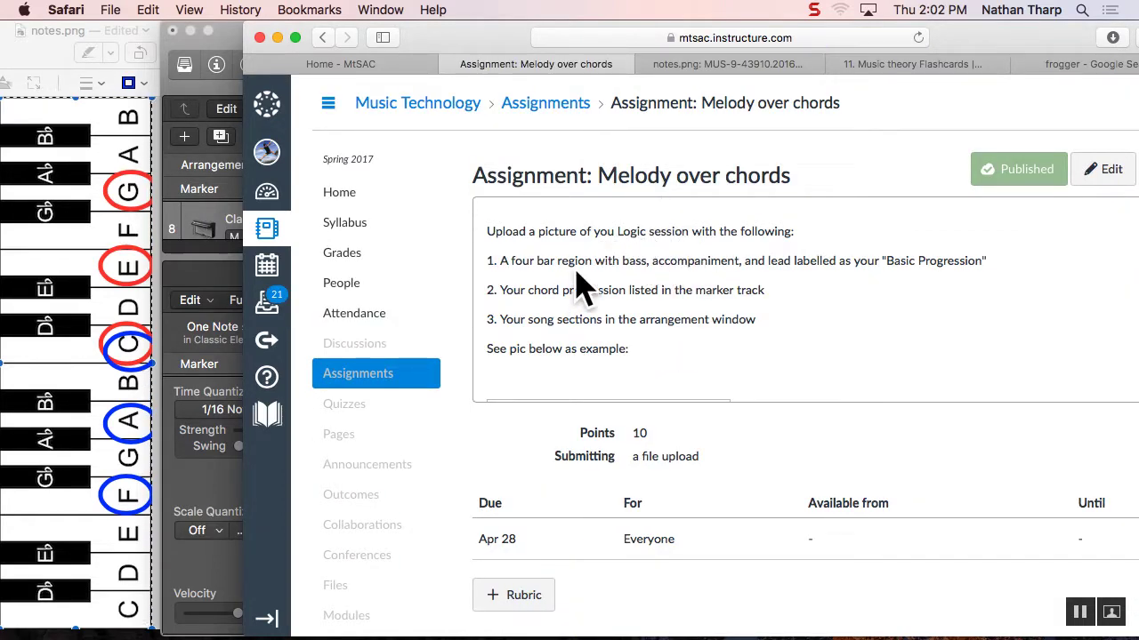
- Read the assignment's three requirements: the four-bar region's parts, the chord progression in the marker track and the song sections in the arrangement window
drag(537, 260, 488, 261)
drag(898, 245, 880, 257)
click(818, 284)
double_click(770, 260)
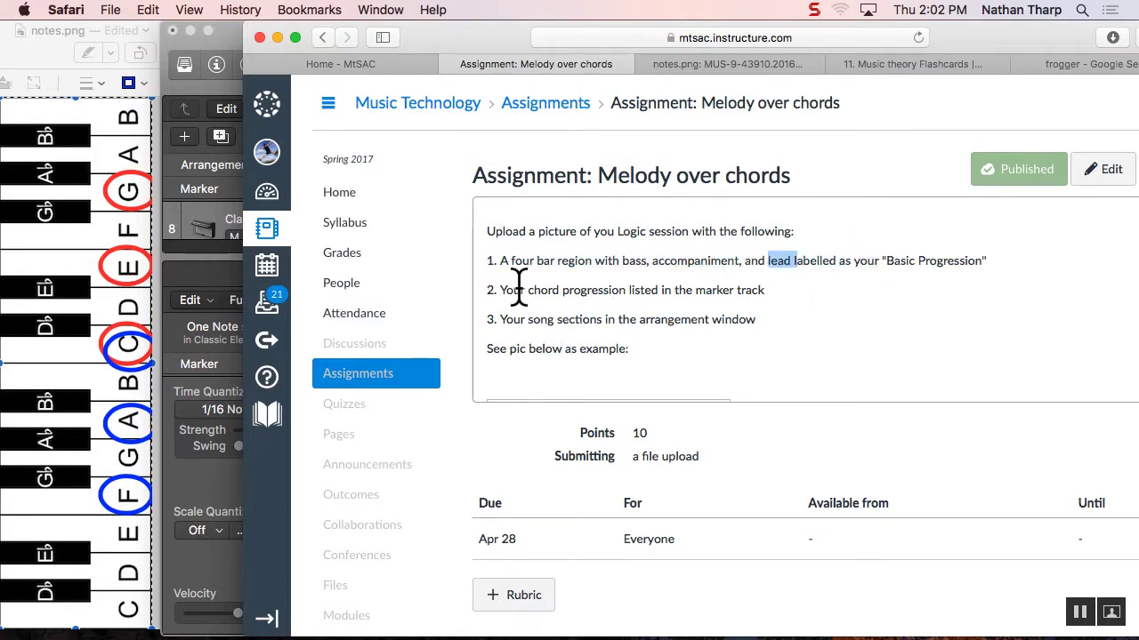
drag(523, 290, 488, 290)
drag(754, 275, 763, 289)
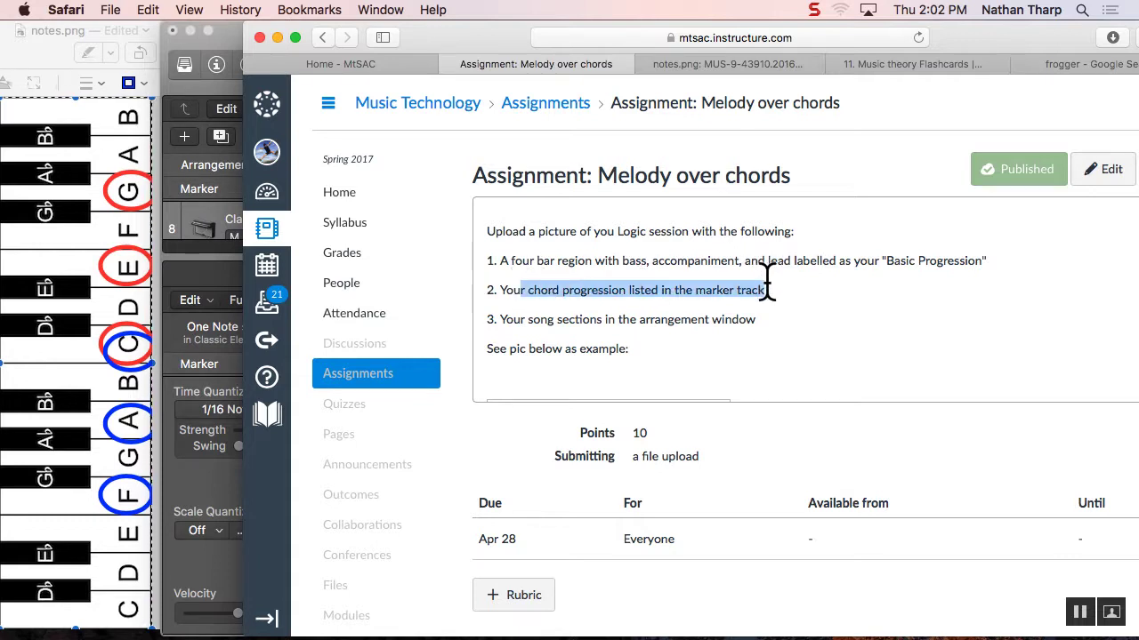
drag(725, 319, 523, 322)
click(723, 378)
scroll(735, 361, down, 4)
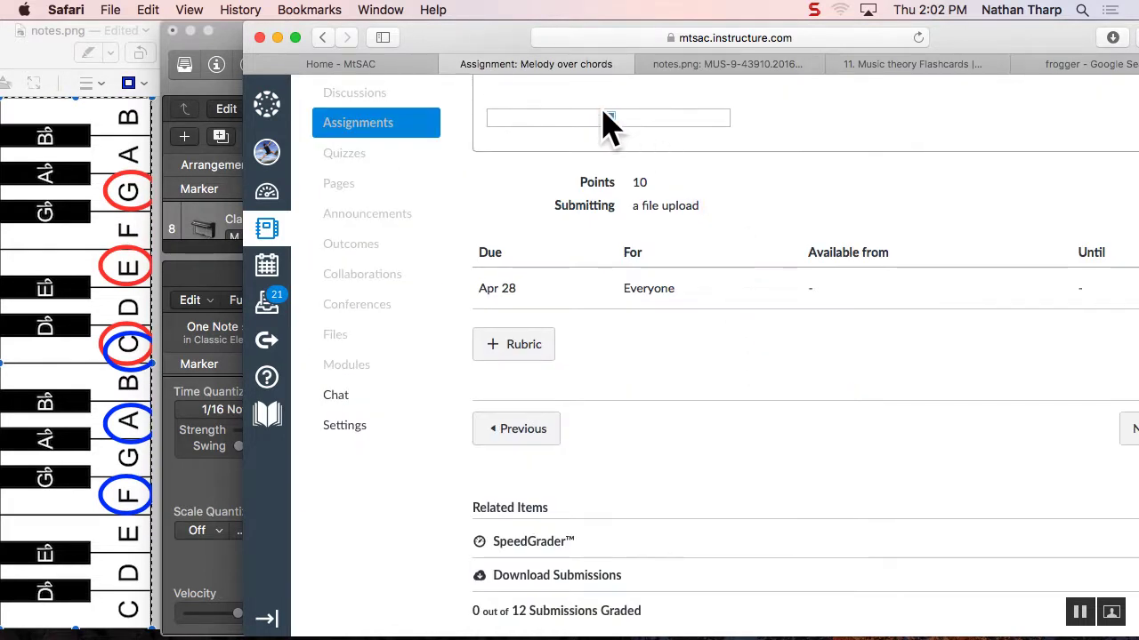
- Bring the whole browser window into view, reload the assignment page and check the example picture below its description
drag(514, 28, 410, 30)
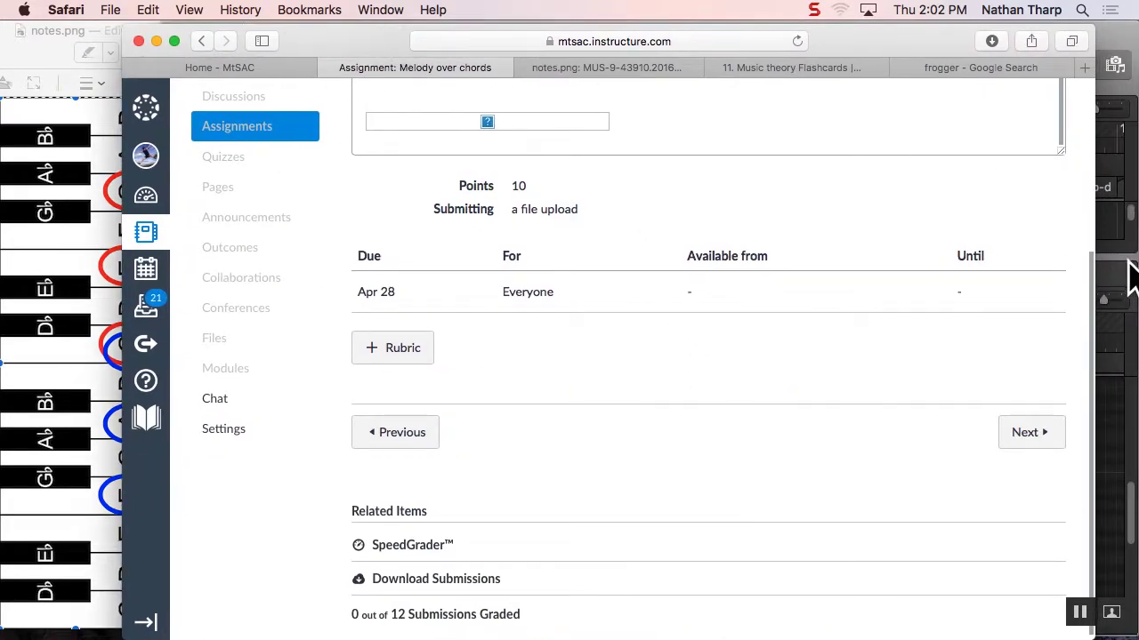
scroll(1099, 285, up, 3)
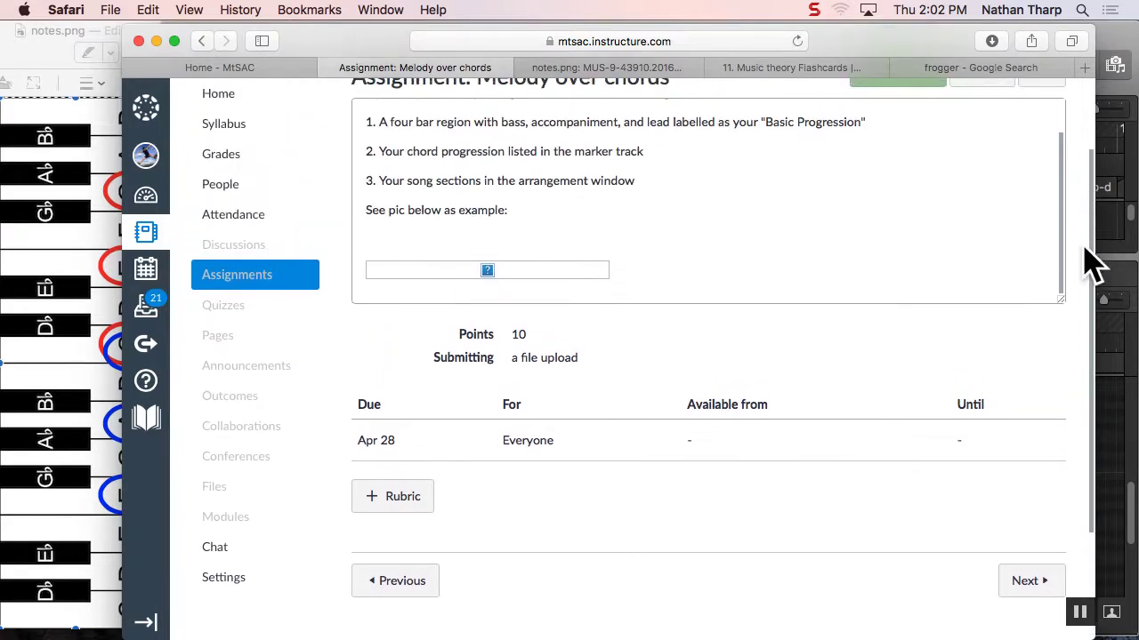
scroll(1072, 356, up, 2)
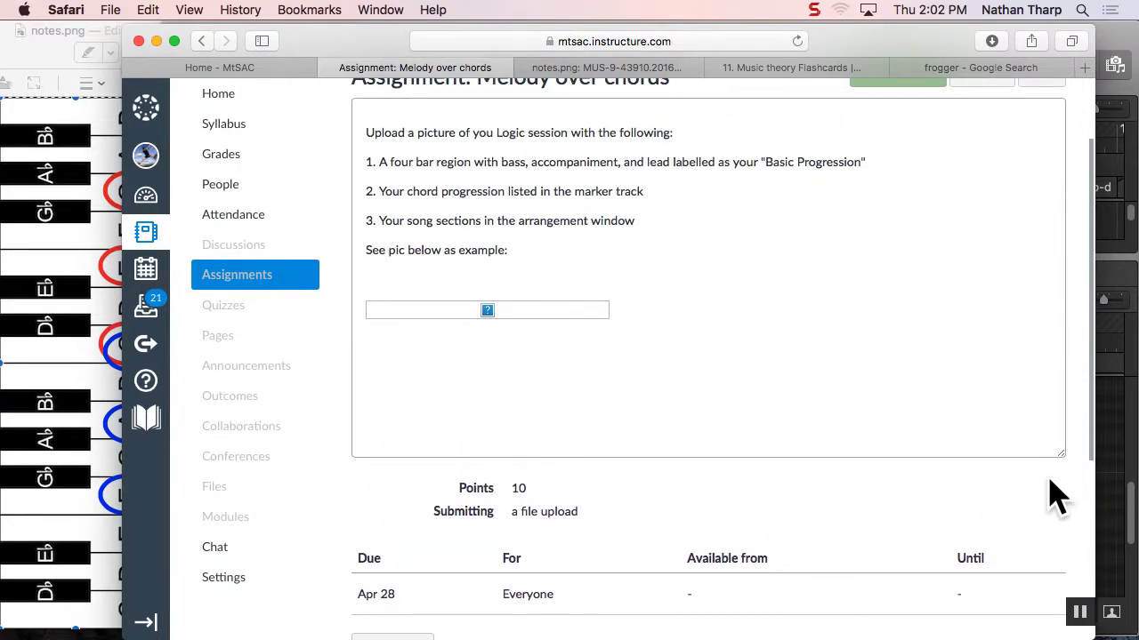
key(super+r)
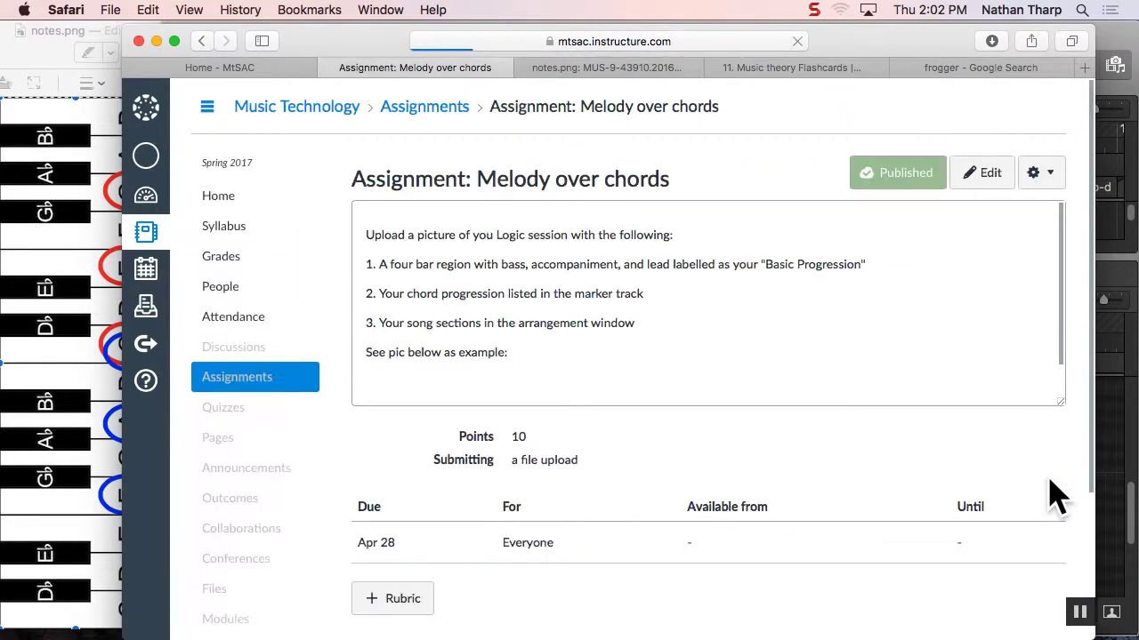
drag(1059, 213, 1085, 297)
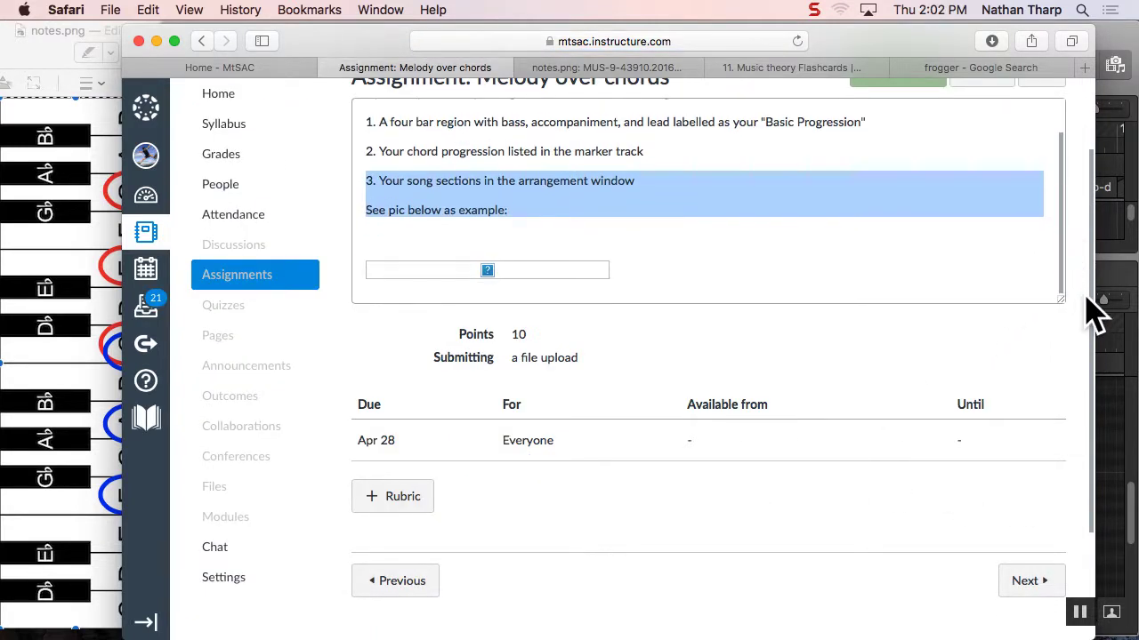
scroll(902, 351, up, 3)
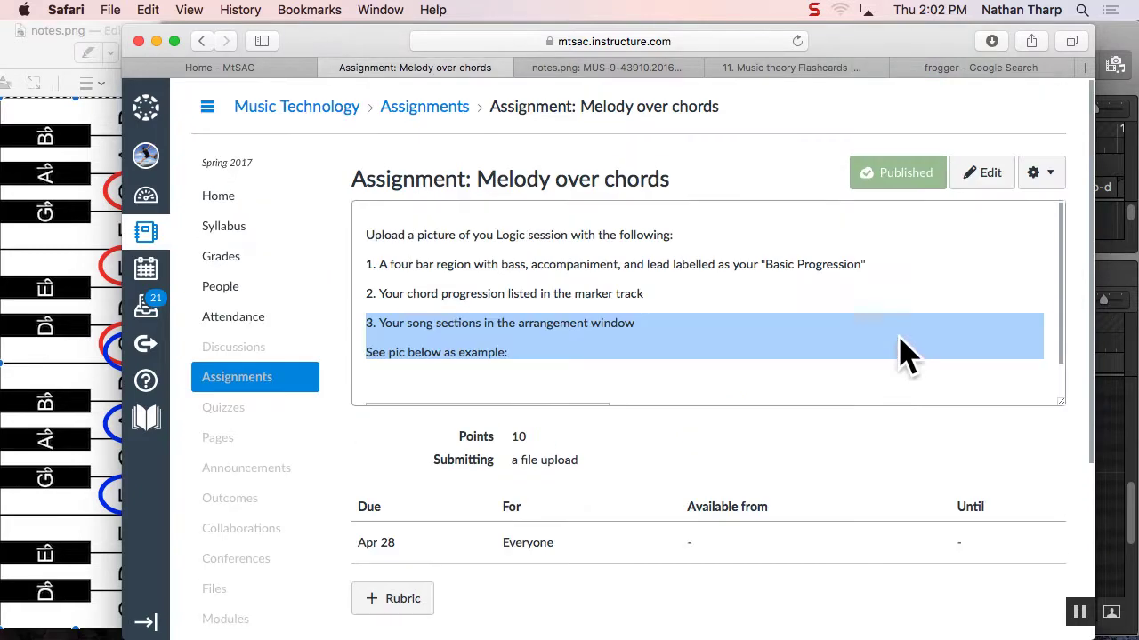
- Edit the assignment and replace the example picture in its description with the course image "Screen Shot 2017-04-26 at 3.05.21 PM.png"
click(984, 178)
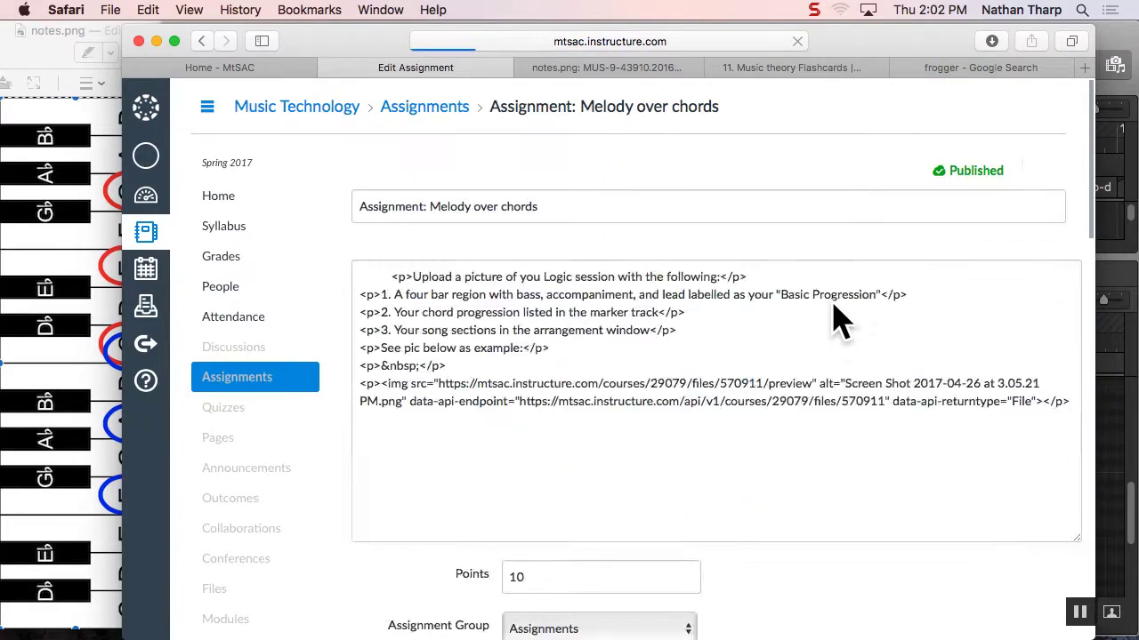
click(525, 507)
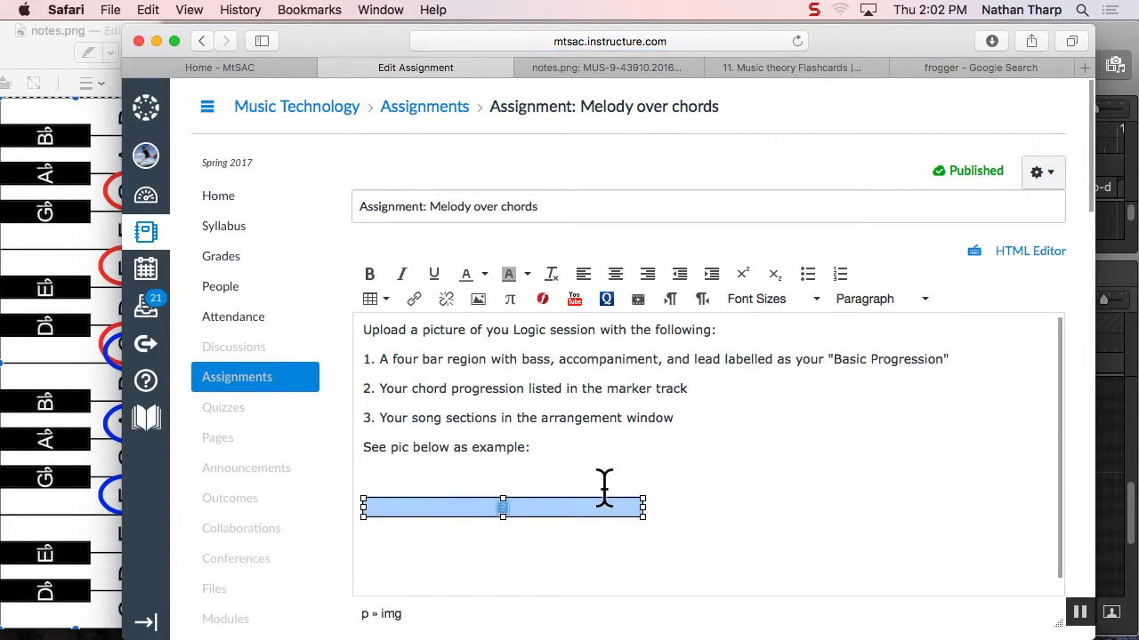
scroll(604, 498, down, 10)
scroll(608, 502, down, 10)
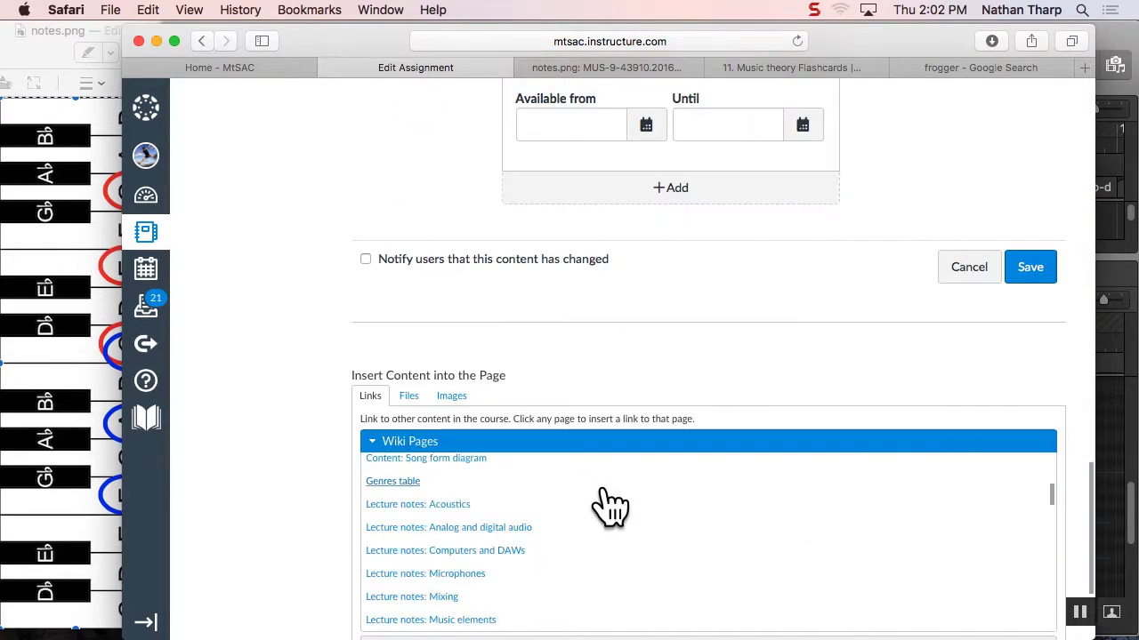
click(451, 398)
scroll(523, 538, down, 2)
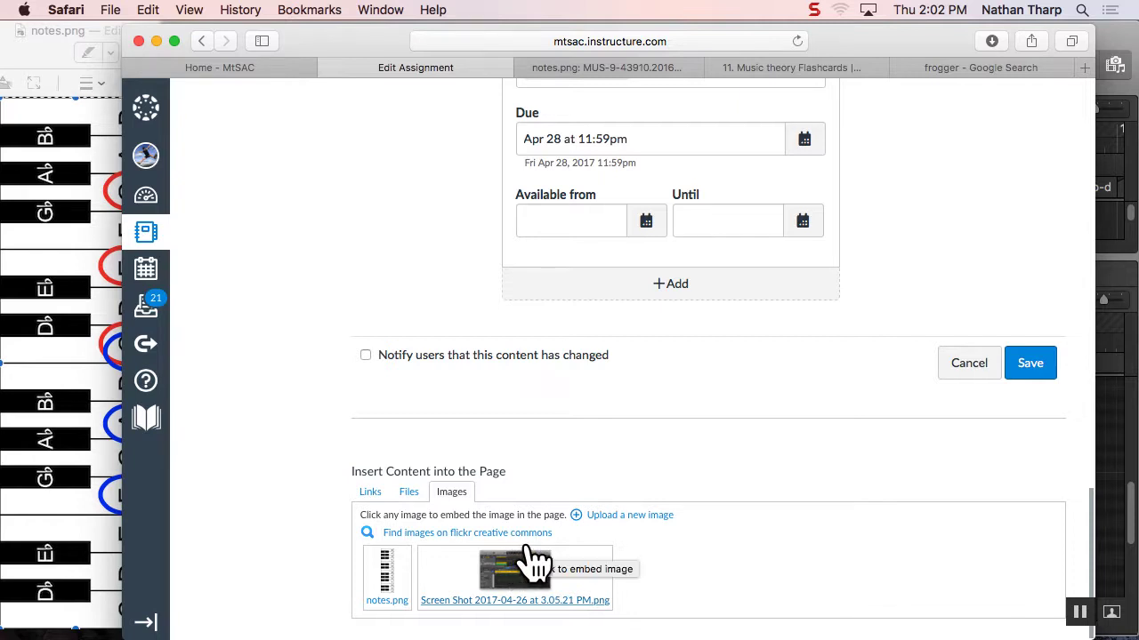
click(525, 576)
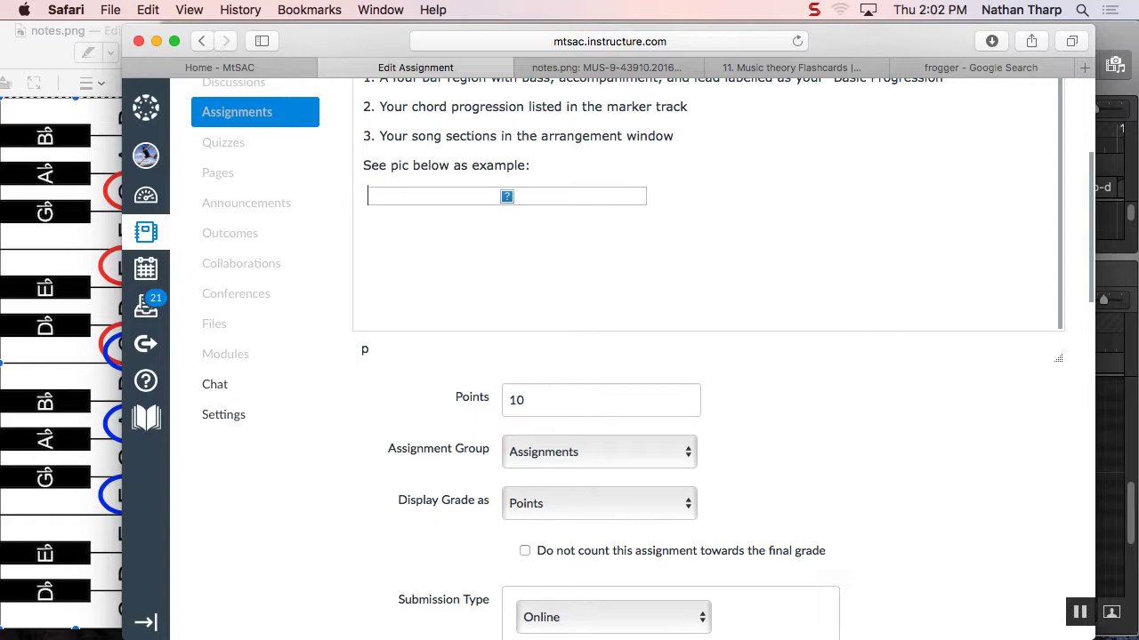
- Delete the embedded example picture below "See pic below as example:" in the assignment description
drag(635, 199, 667, 178)
click(666, 178)
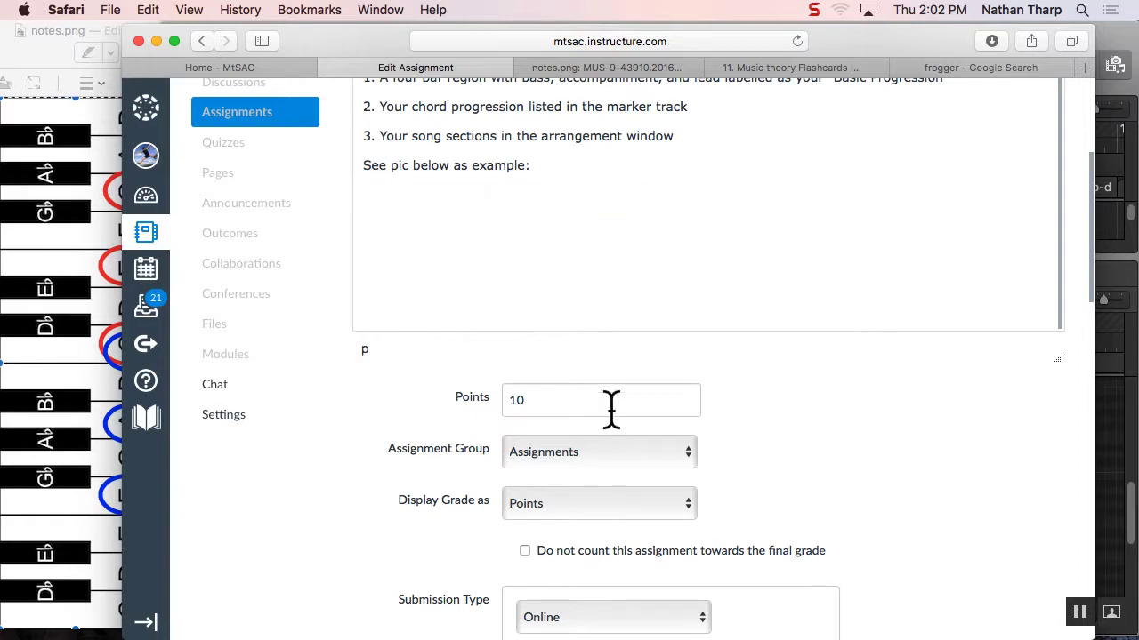